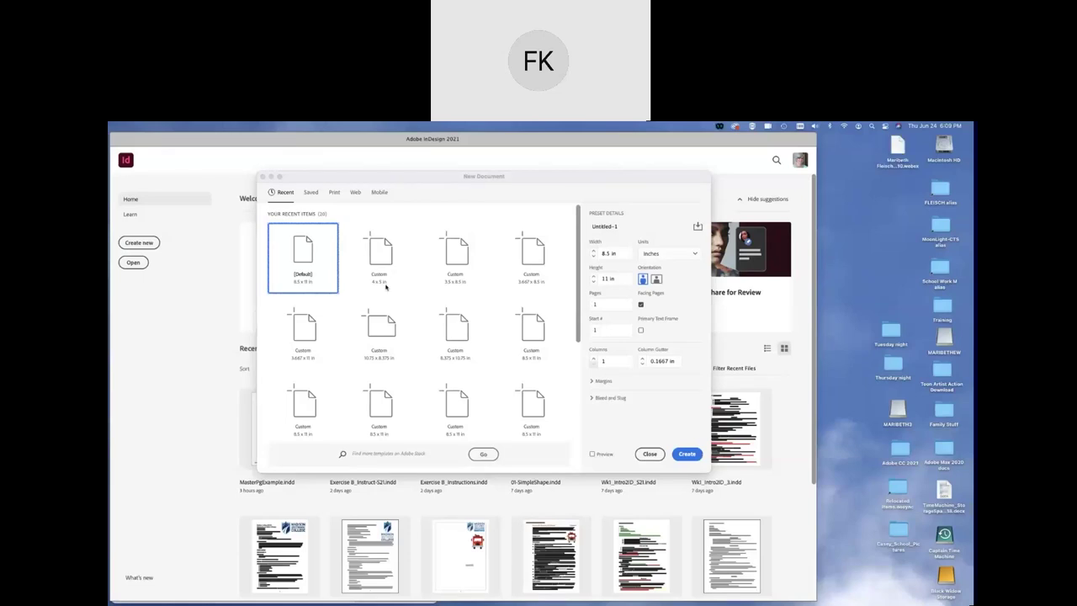
- Browse the blank print presets and the free print templates offered for a new document
click(467, 213)
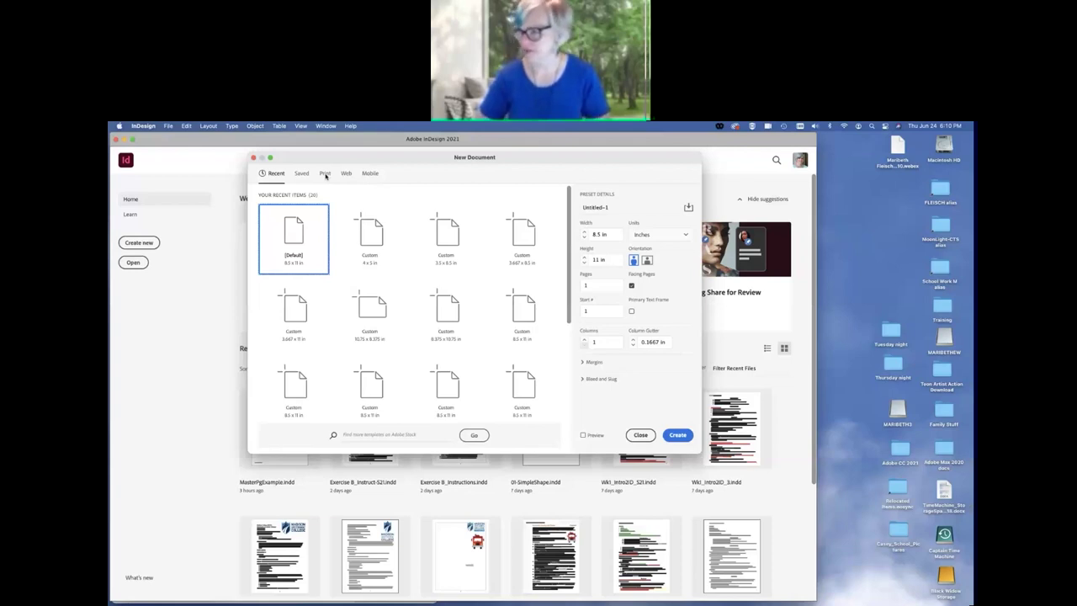
click(326, 174)
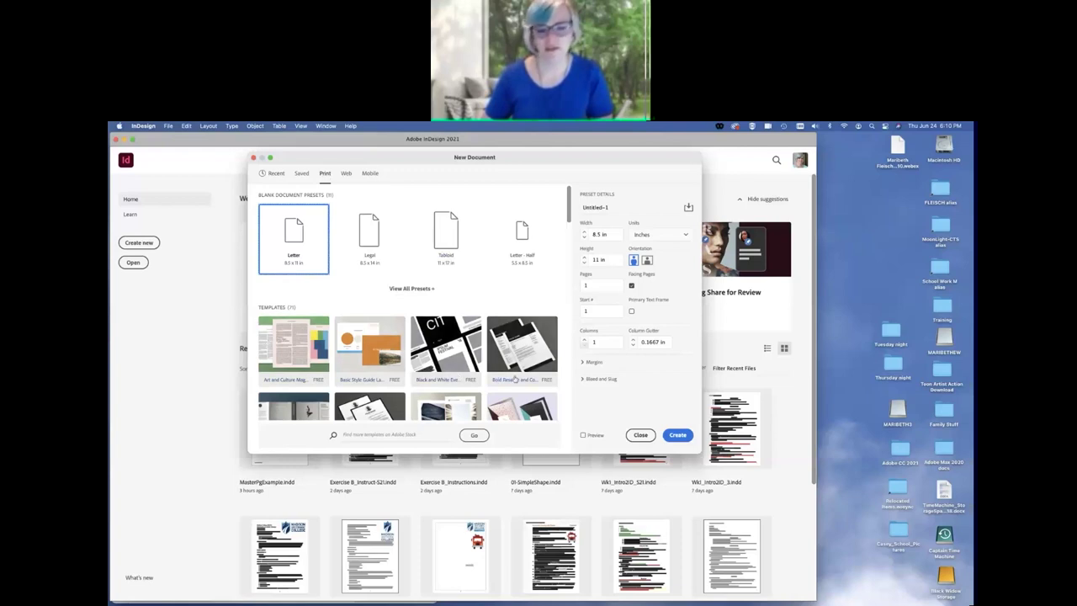
scroll(516, 380, down, 10)
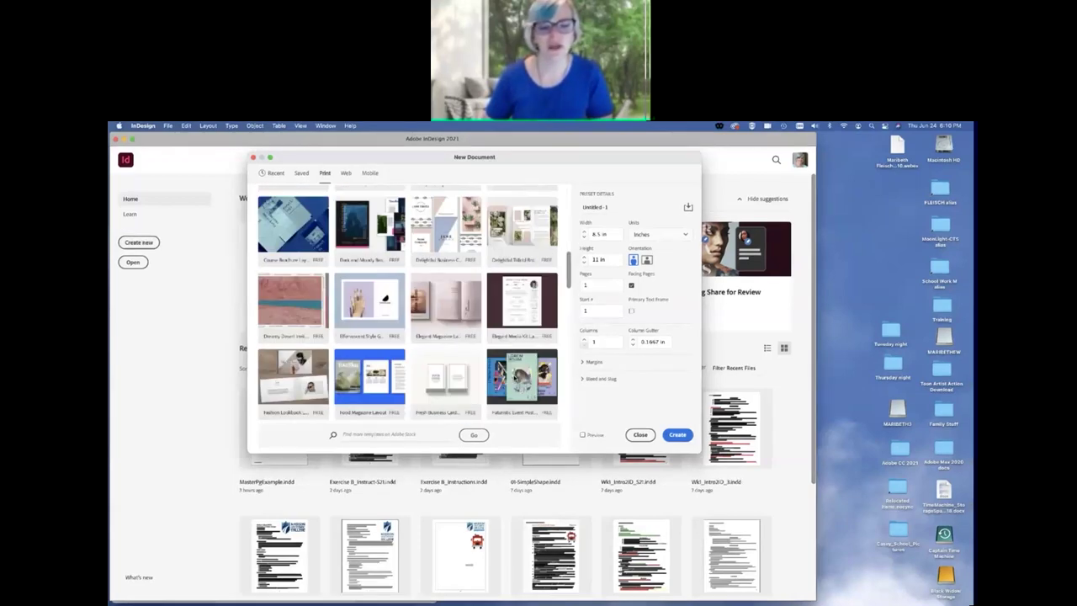
scroll(516, 381, down, 10)
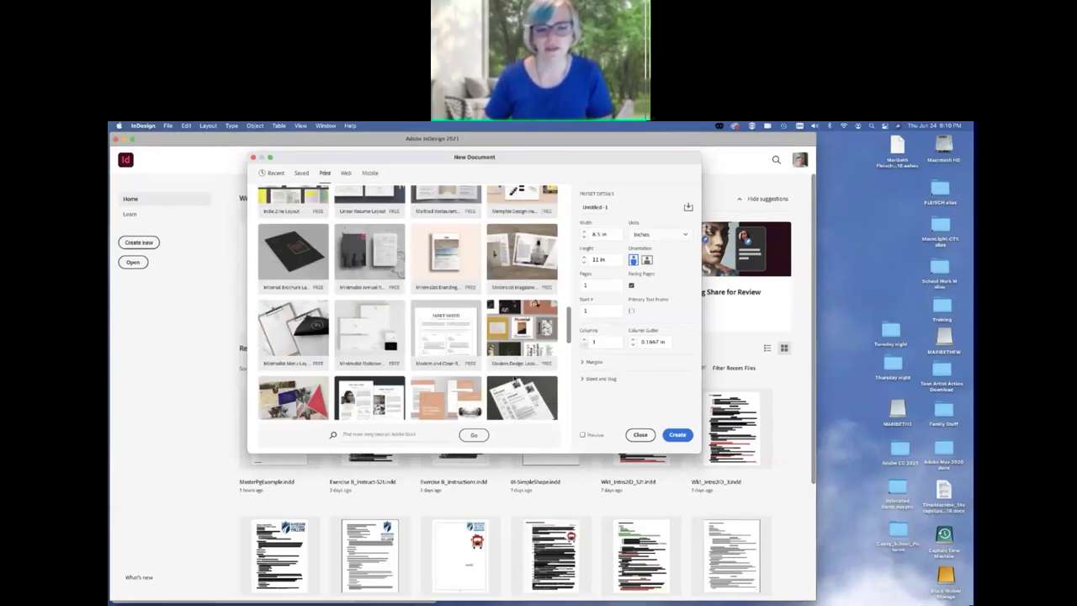
scroll(516, 381, down, 3)
scroll(516, 379, down, 9)
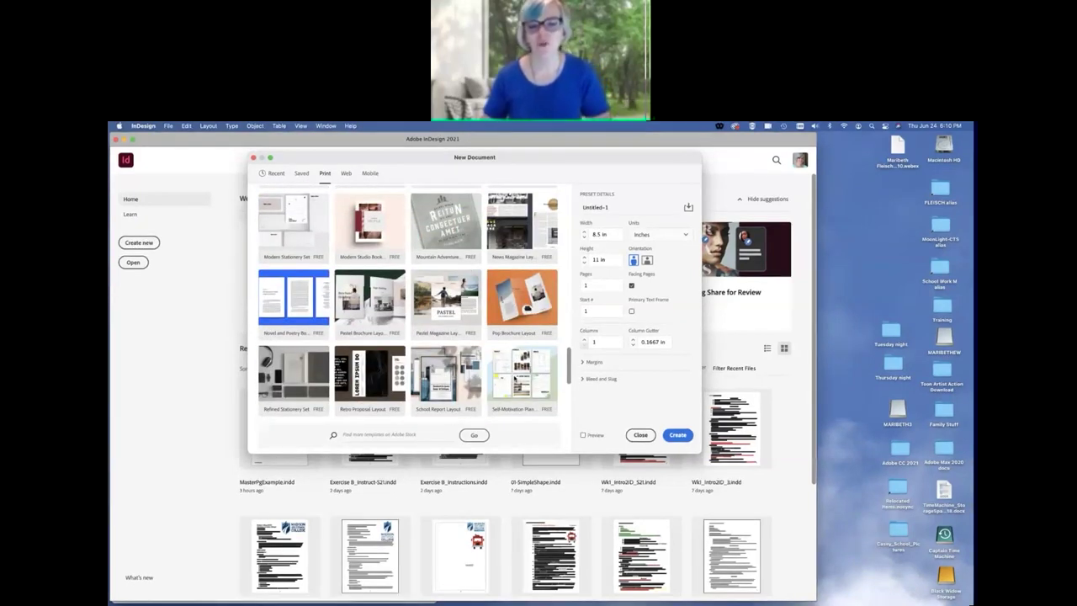
scroll(515, 379, down, 6)
scroll(515, 379, up, 20)
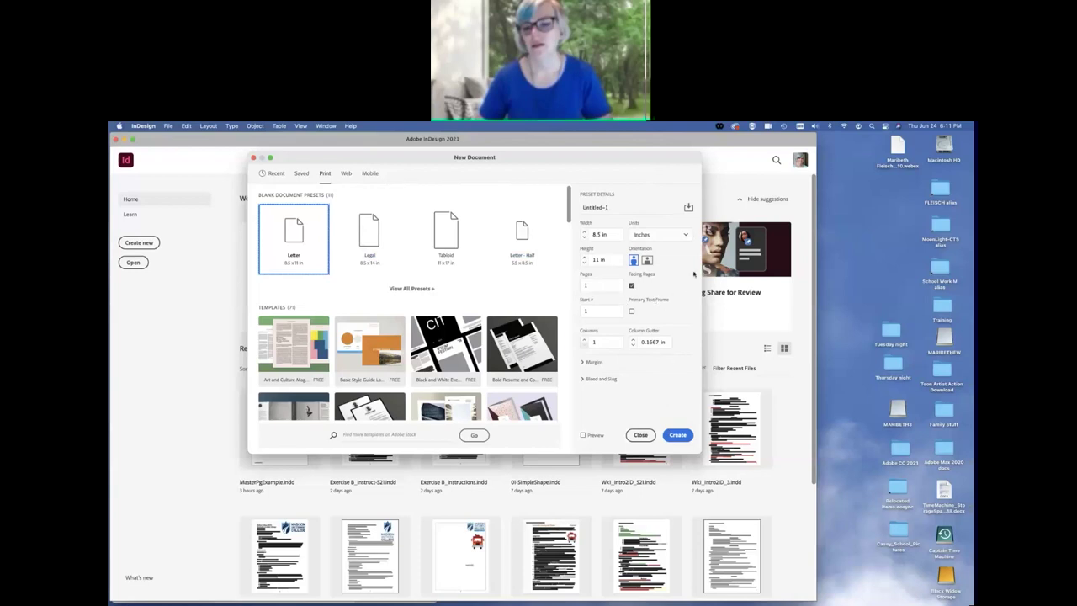
- Examine the margin settings and the bleed and slug settings of the Letter preset
click(584, 363)
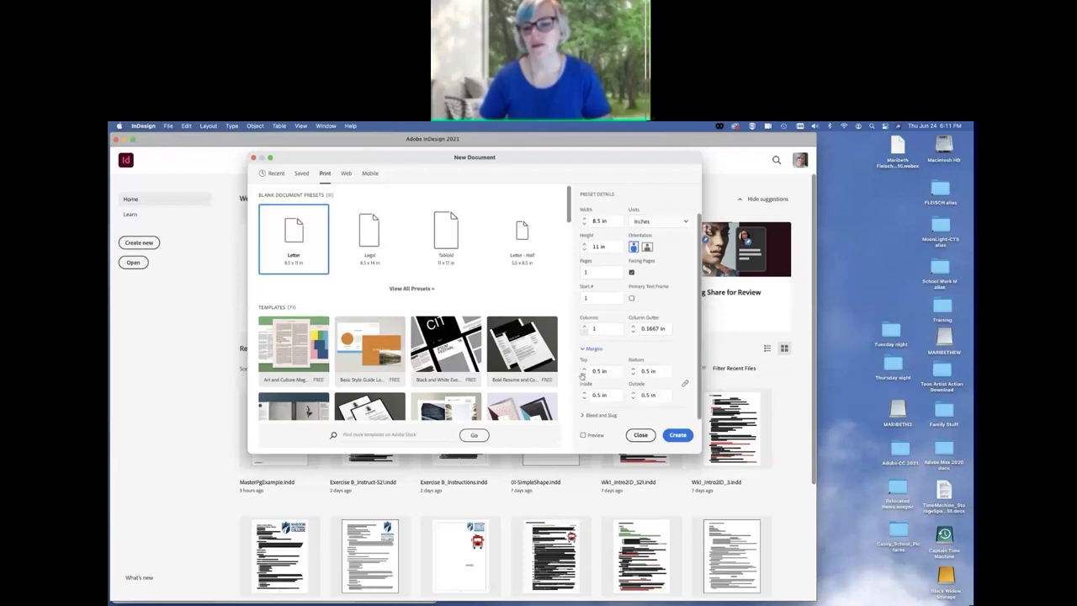
click(582, 417)
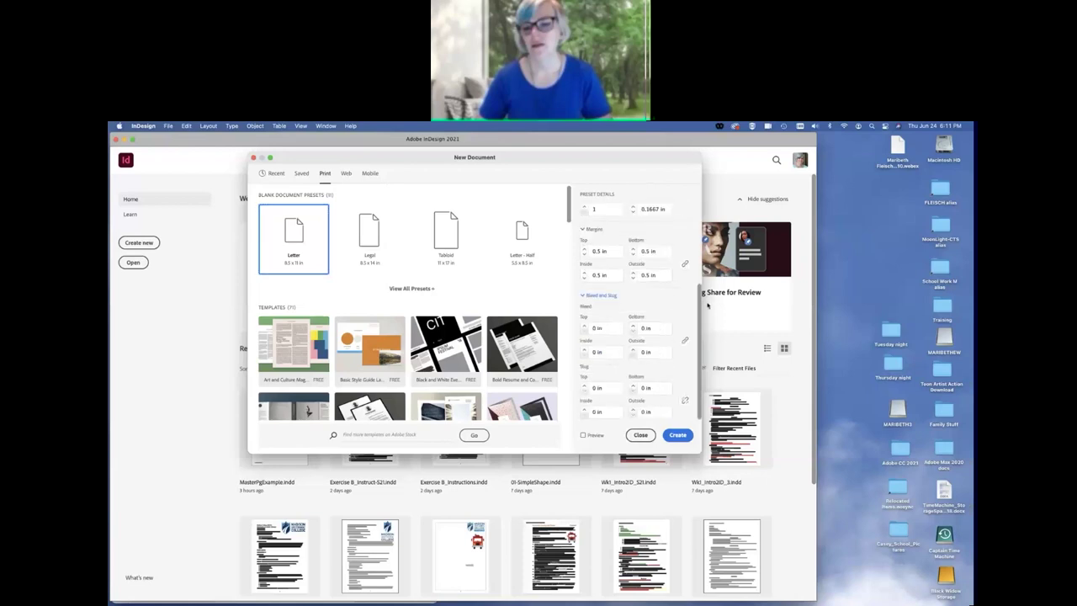
drag(697, 297, 702, 202)
click(589, 361)
click(594, 379)
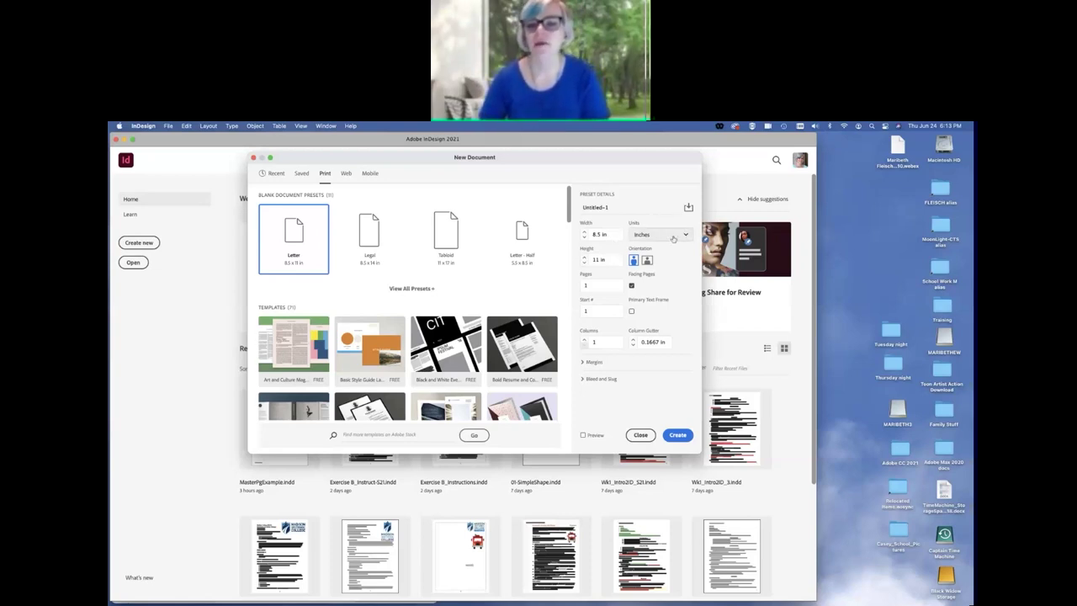
- Switch the new document's units to Points and return them to Inches
click(674, 236)
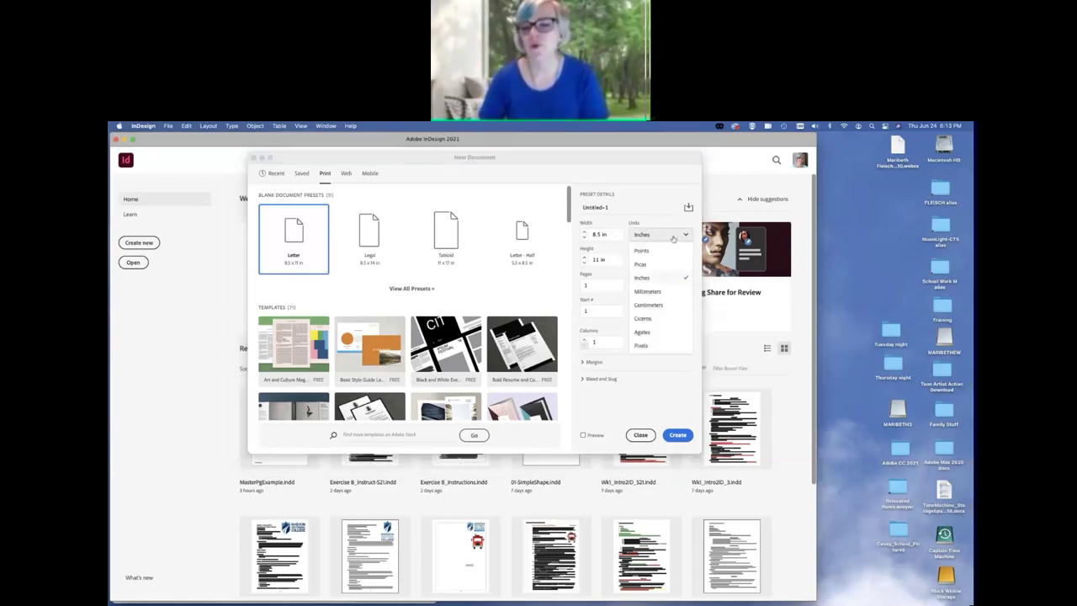
click(673, 254)
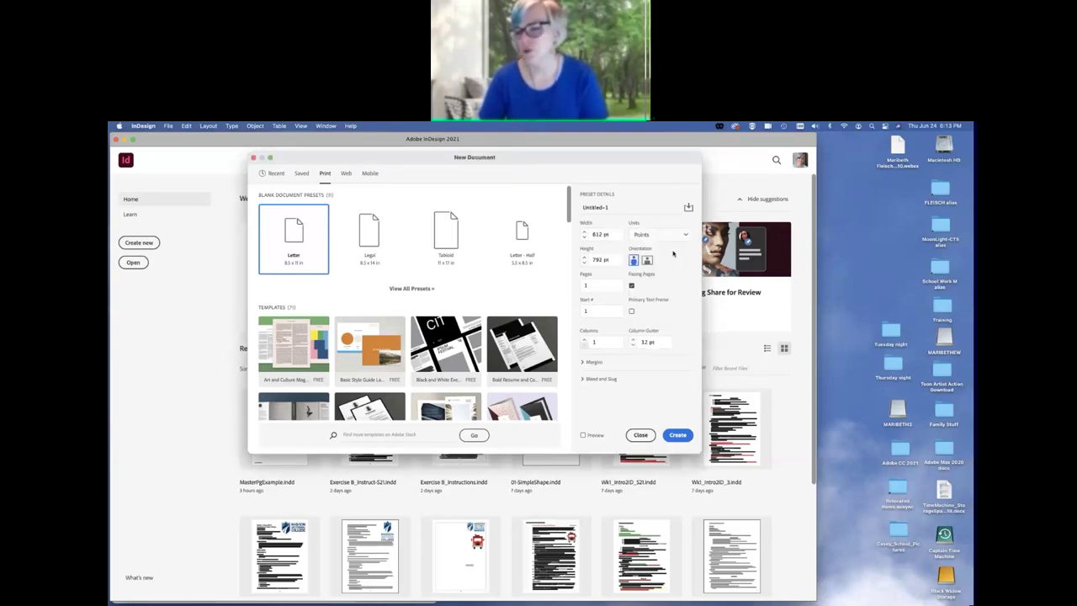
click(671, 237)
click(671, 251)
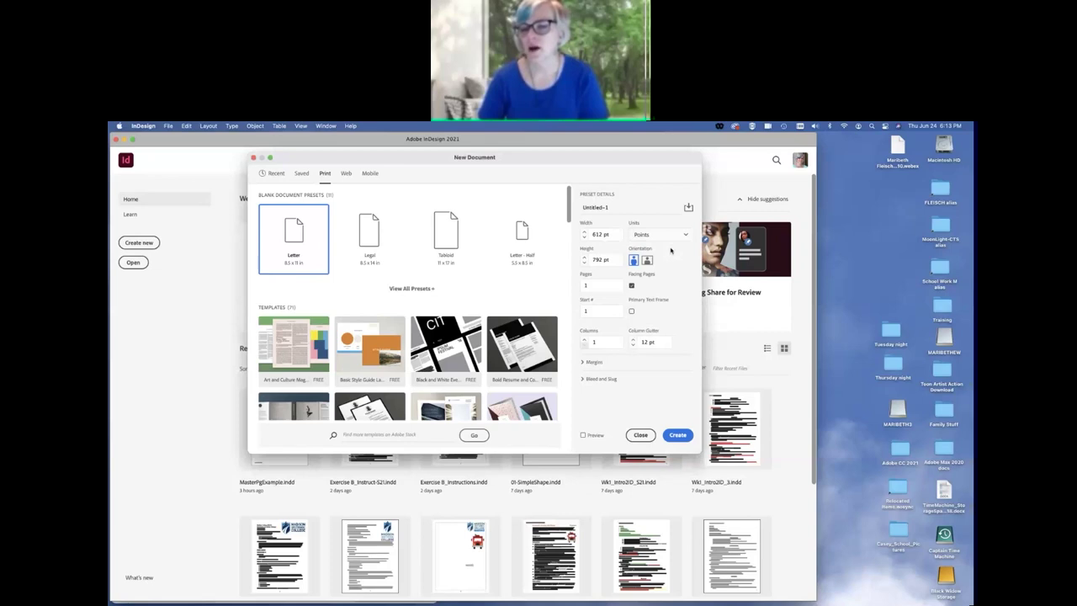
click(665, 239)
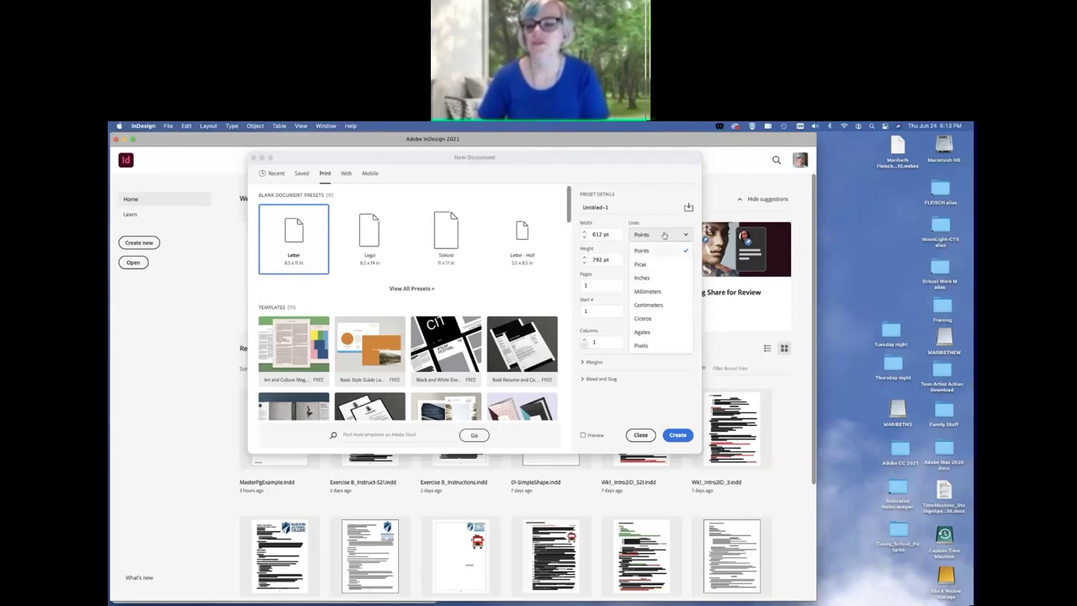
click(644, 278)
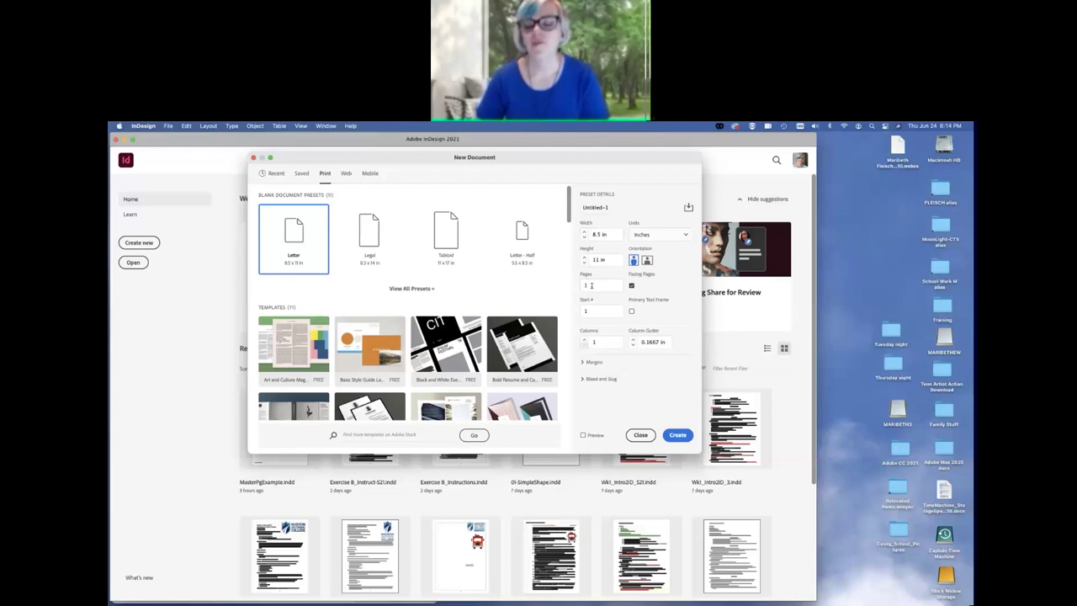
- Create a Letter document in inches with 3 pages, facing pages turned off and 4 columns
double_click(589, 286)
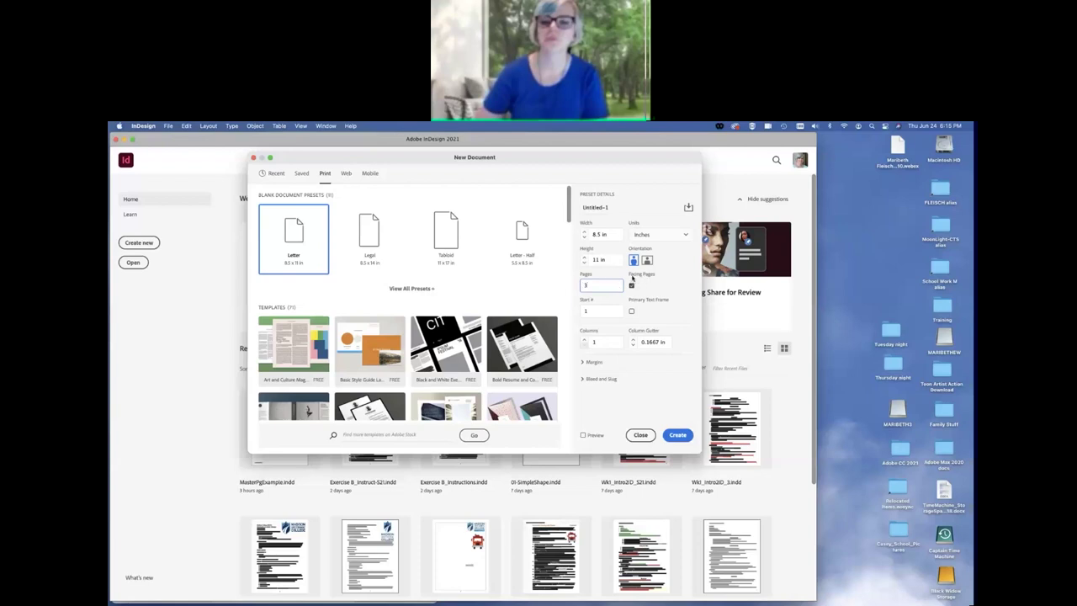
click(632, 287)
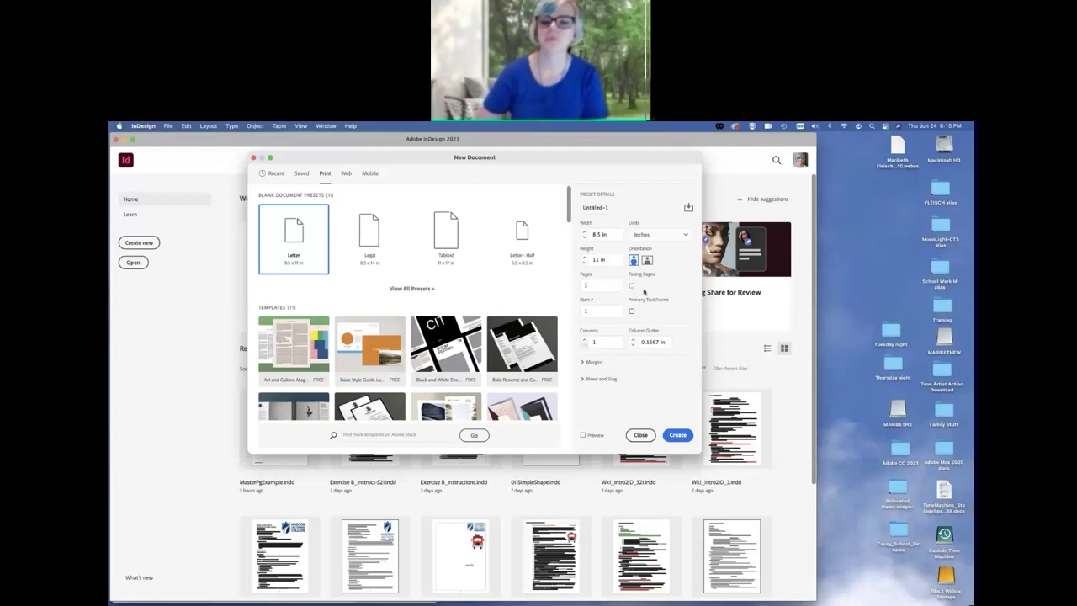
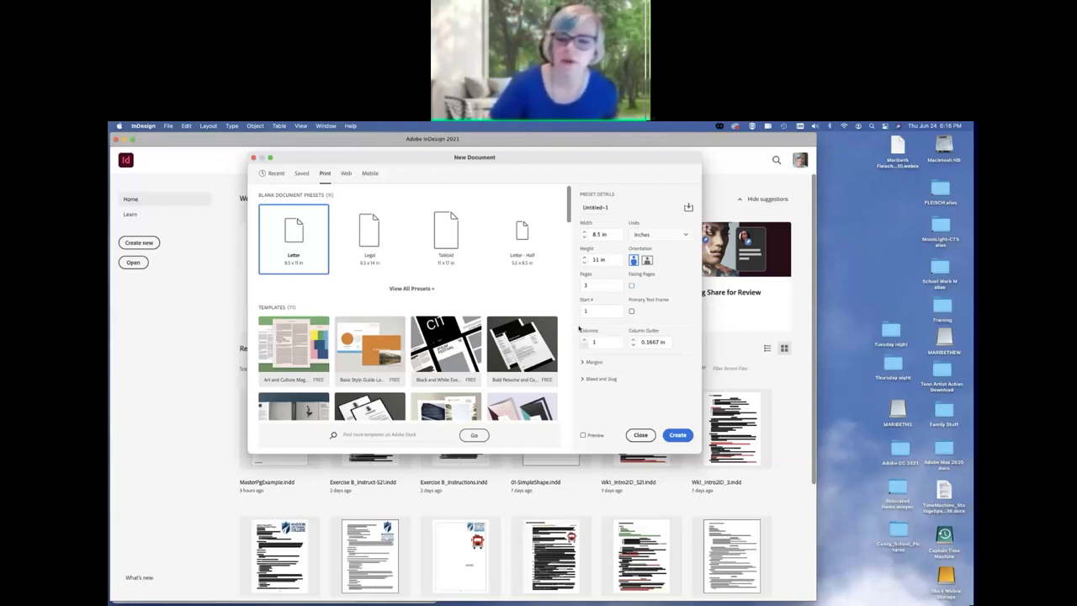
click(584, 339)
click(584, 339)
click(584, 340)
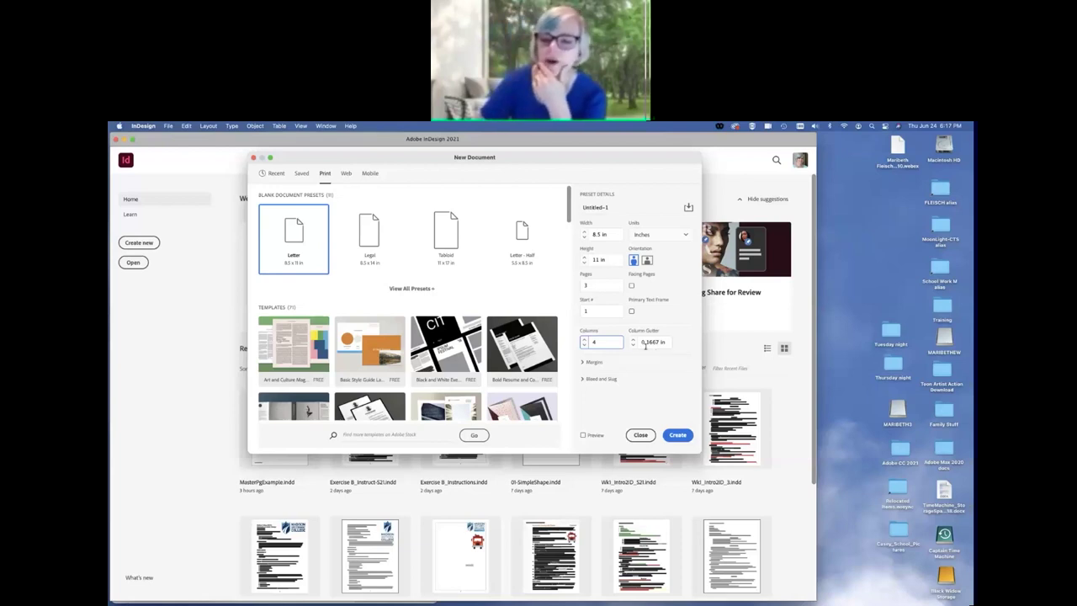
click(582, 363)
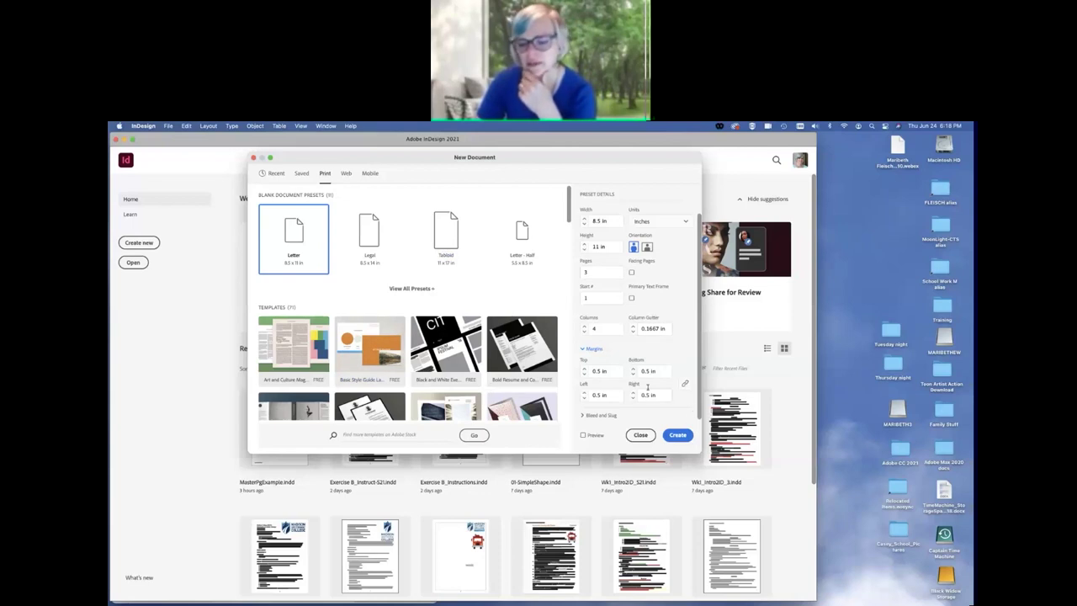
click(682, 437)
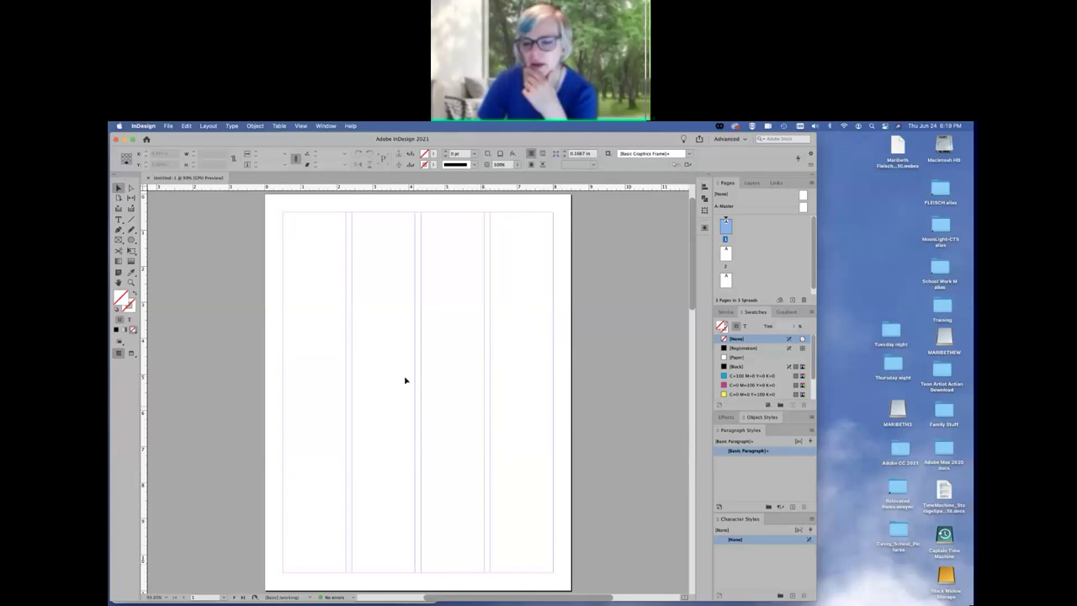
- Draw text frames in page 1's first three columns: full height, about half height and about two-thirds height
scroll(287, 410, down, 1)
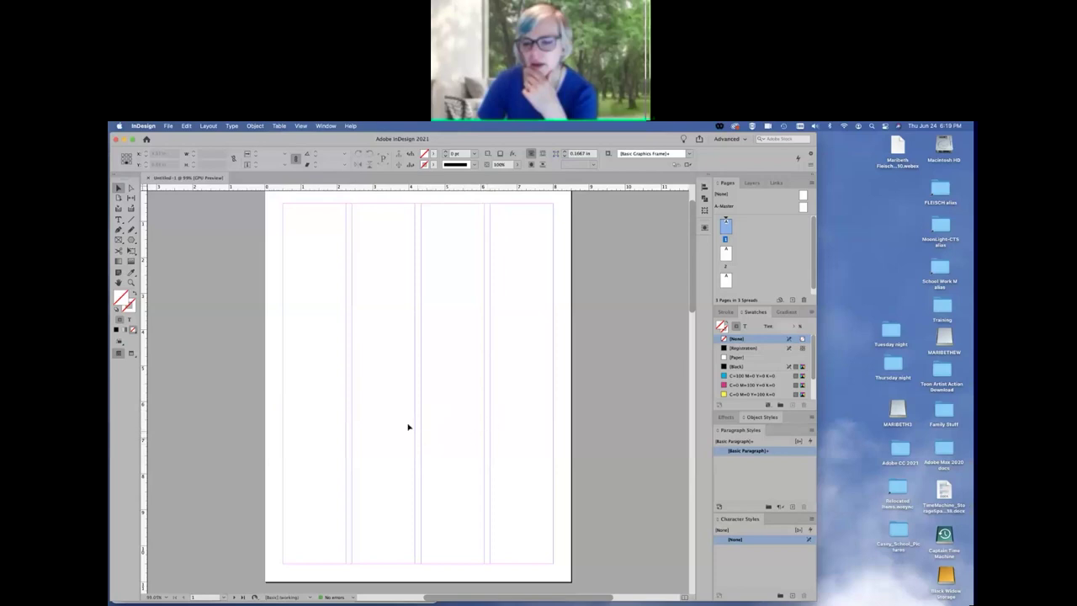
scroll(373, 448, right, 1)
scroll(373, 448, up, 1)
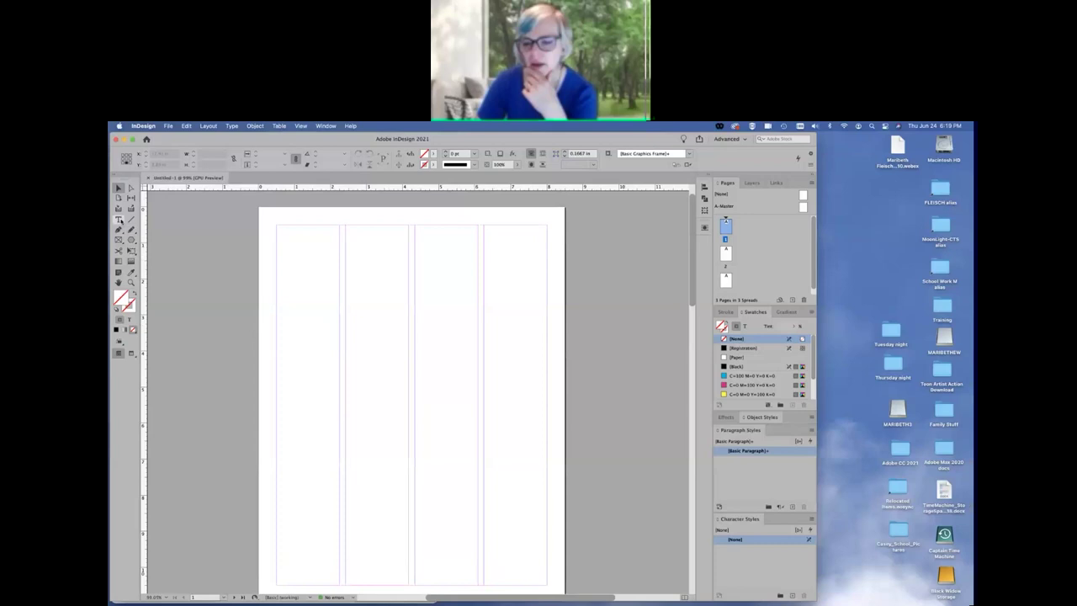
click(118, 219)
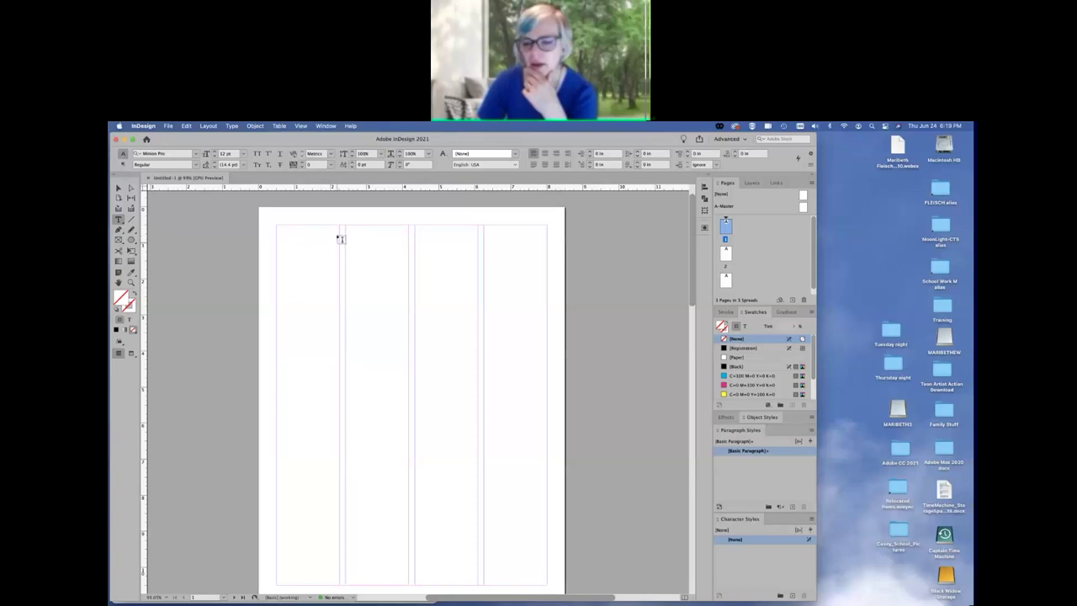
drag(281, 236, 341, 585)
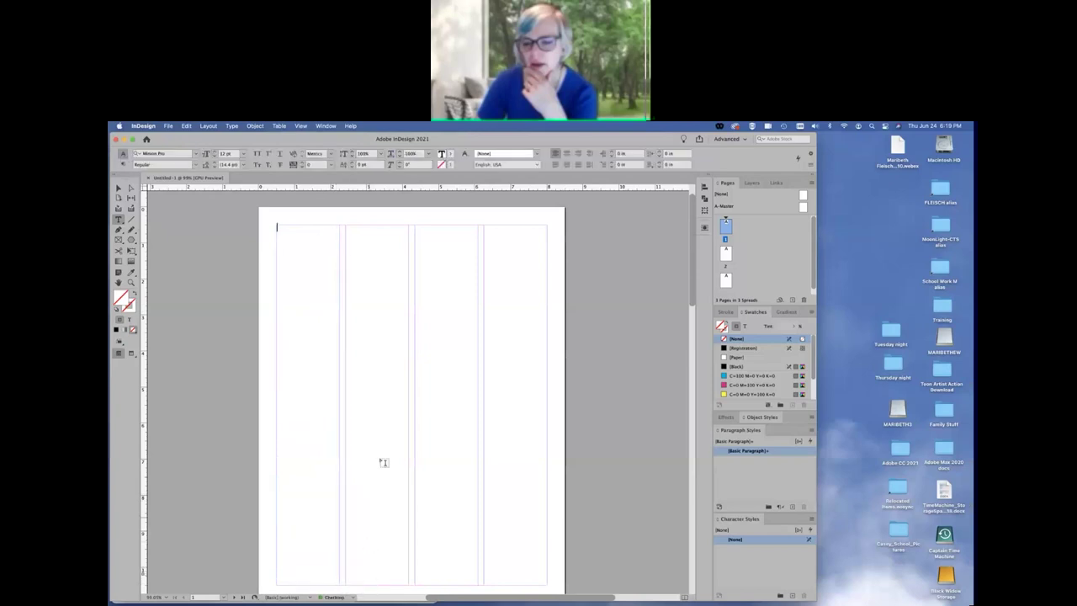
drag(350, 227, 408, 414)
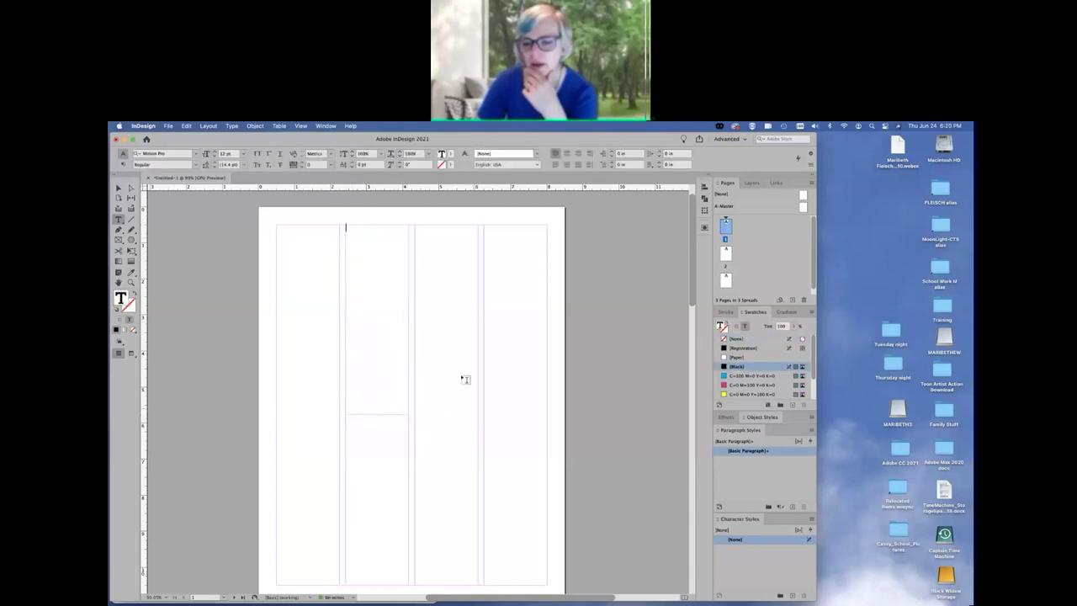
drag(418, 228, 478, 483)
key(Escape)
- View pages 1, 2 and 3 of the document and return to page 1
double_click(727, 227)
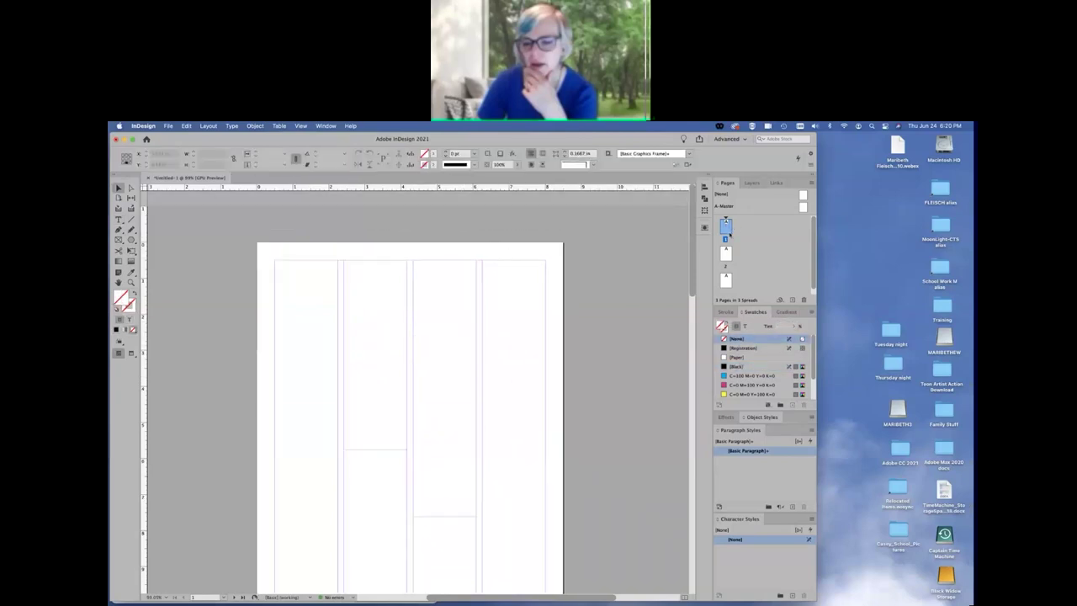
scroll(740, 250, down, 1)
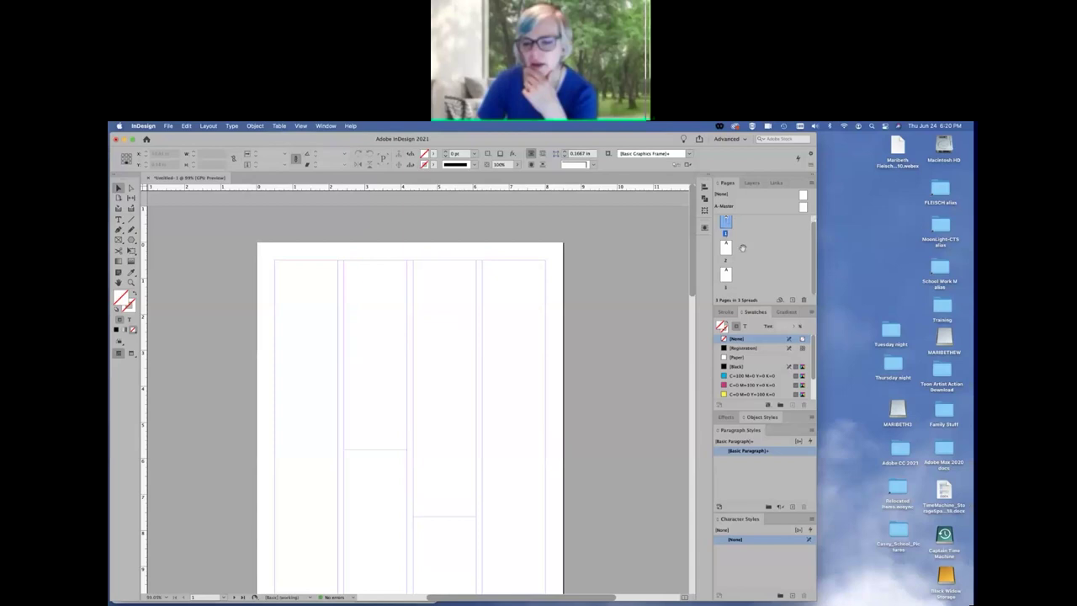
double_click(728, 248)
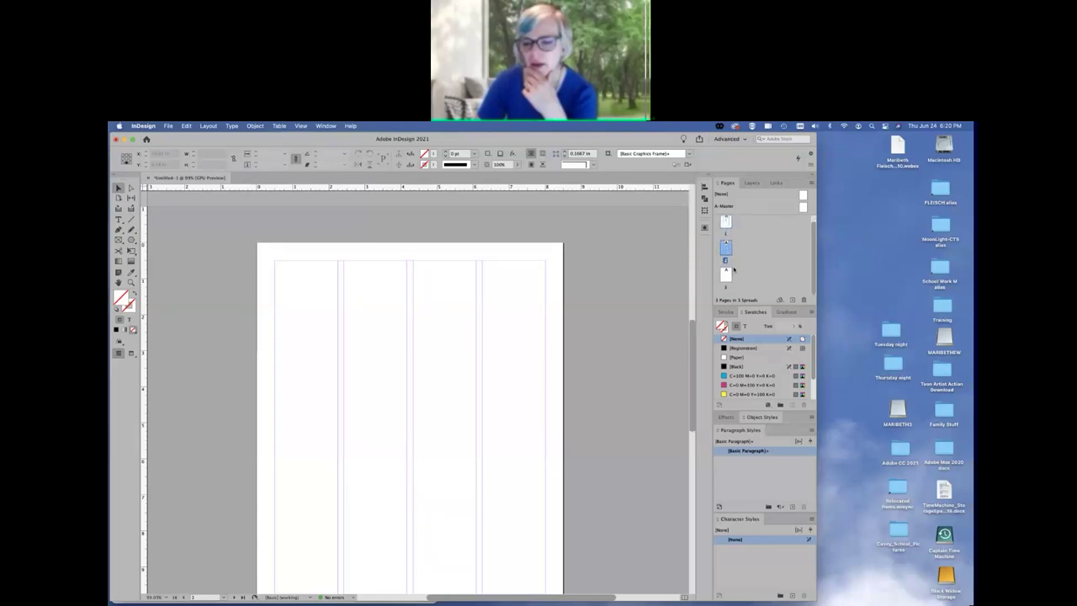
double_click(726, 278)
scroll(785, 256, up, 1)
double_click(728, 229)
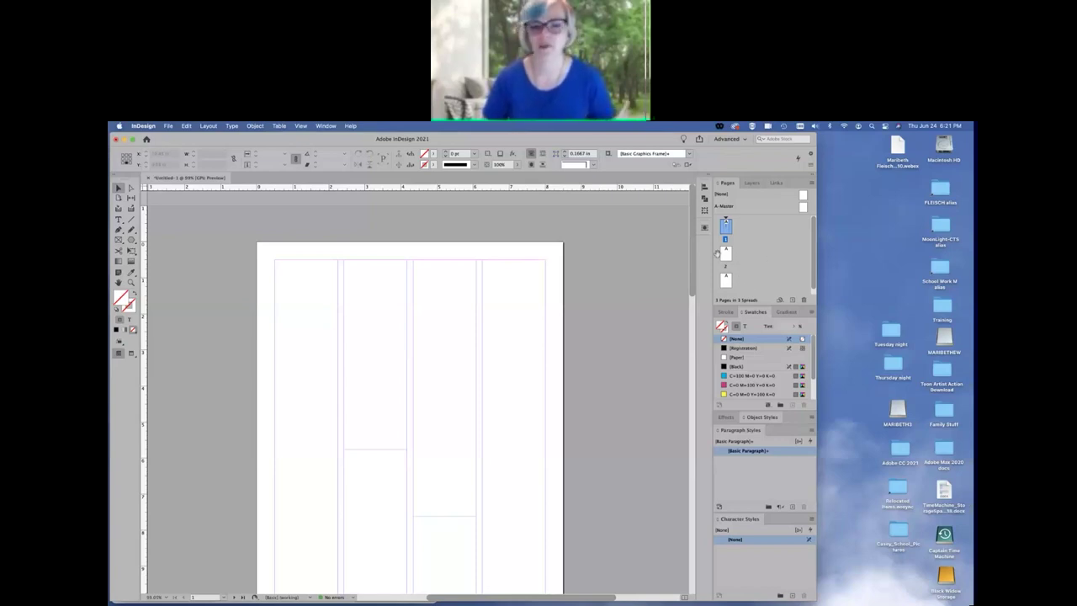
scroll(650, 293, down, 2)
scroll(650, 294, down, 15)
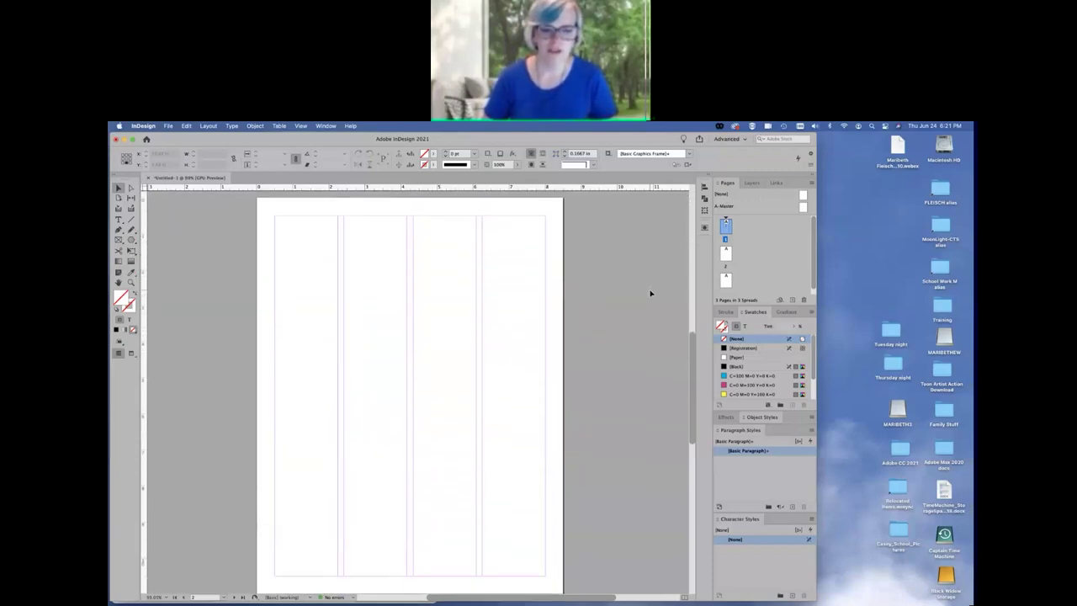
scroll(650, 294, down, 10)
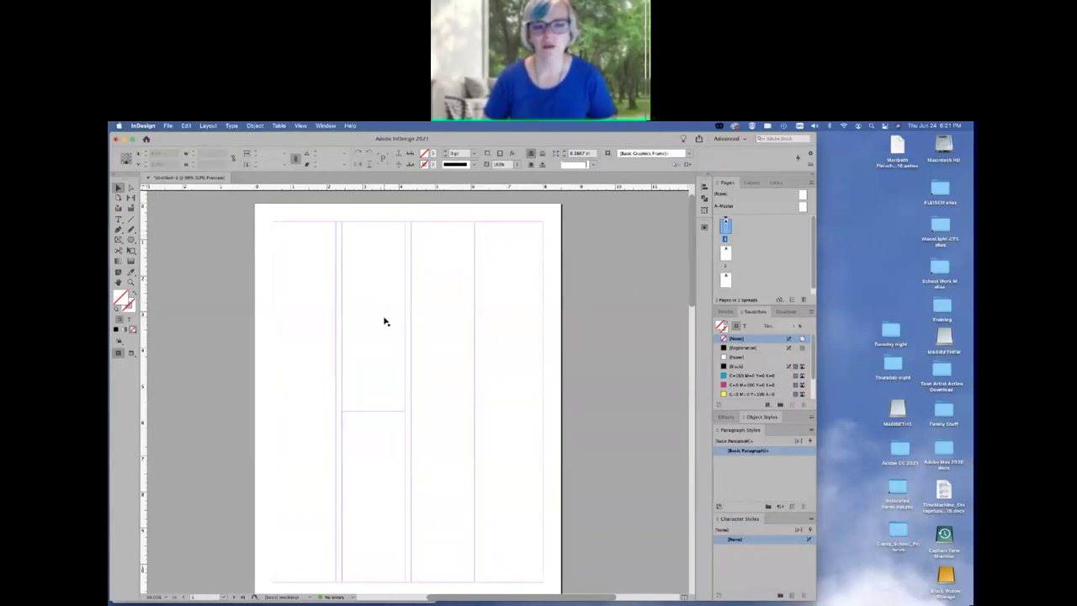
- Extend the second column's text frame down to the bottom margin, and minimize the document window
mouse_move(294, 301)
mouse_down()
mouse_move(275, 301)
mouse_move(308, 305)
mouse_up()
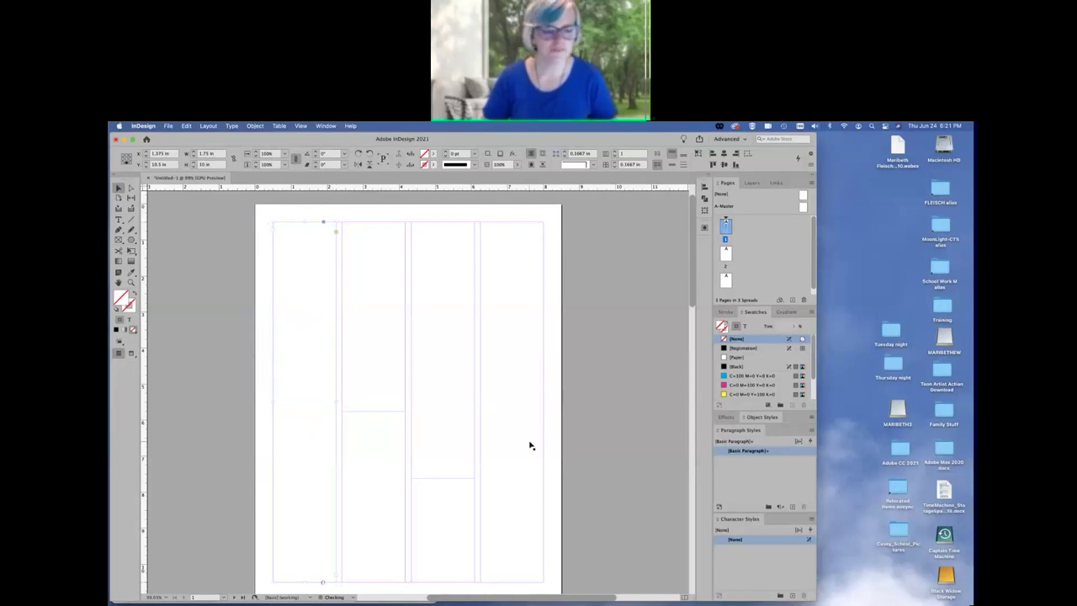
click(216, 300)
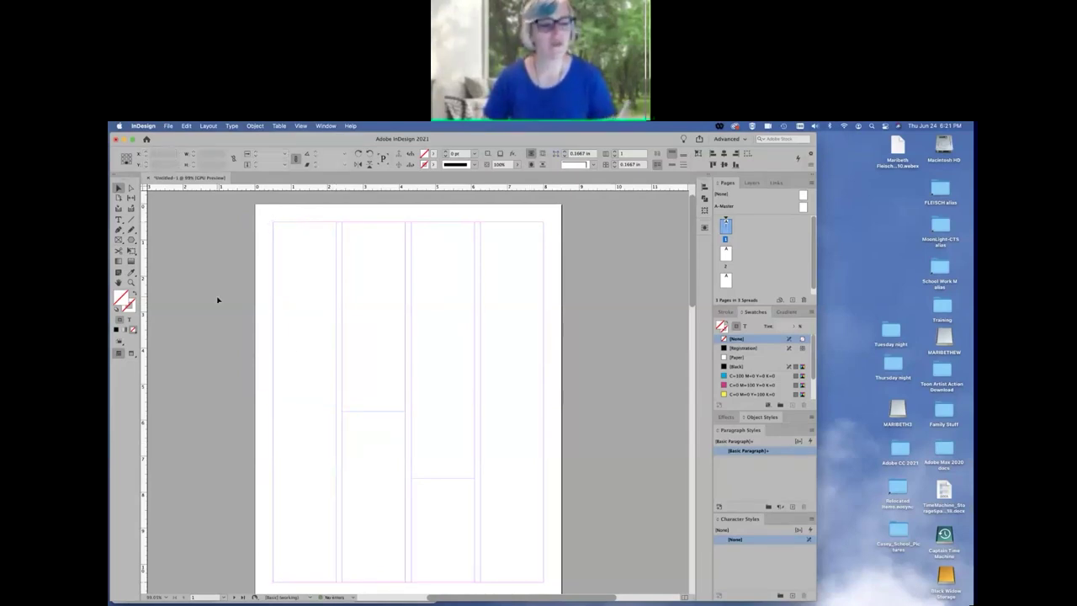
click(383, 411)
drag(372, 412, 381, 582)
click(235, 237)
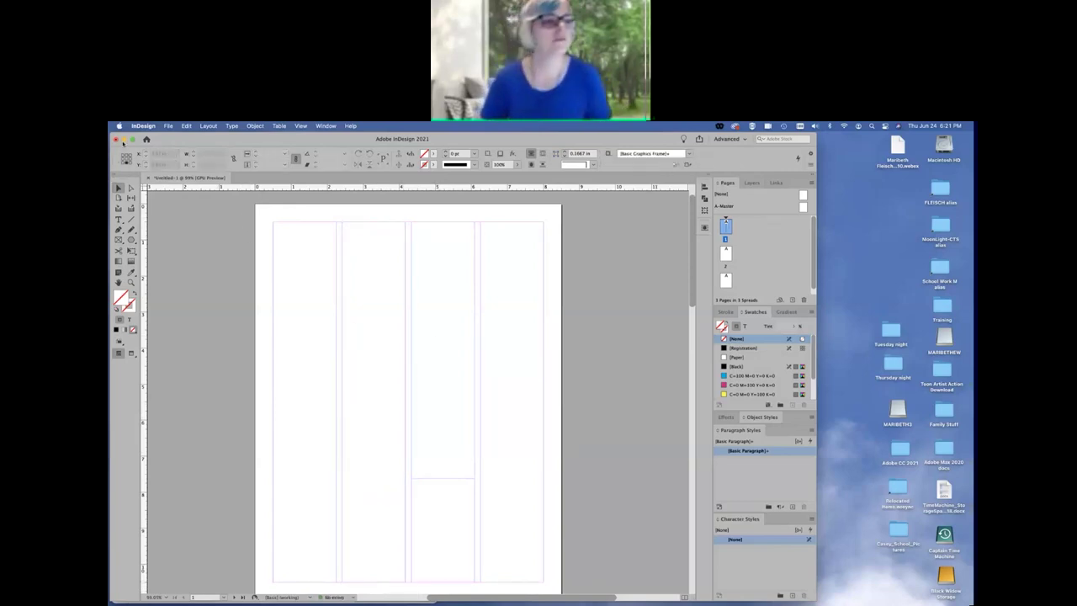
click(124, 140)
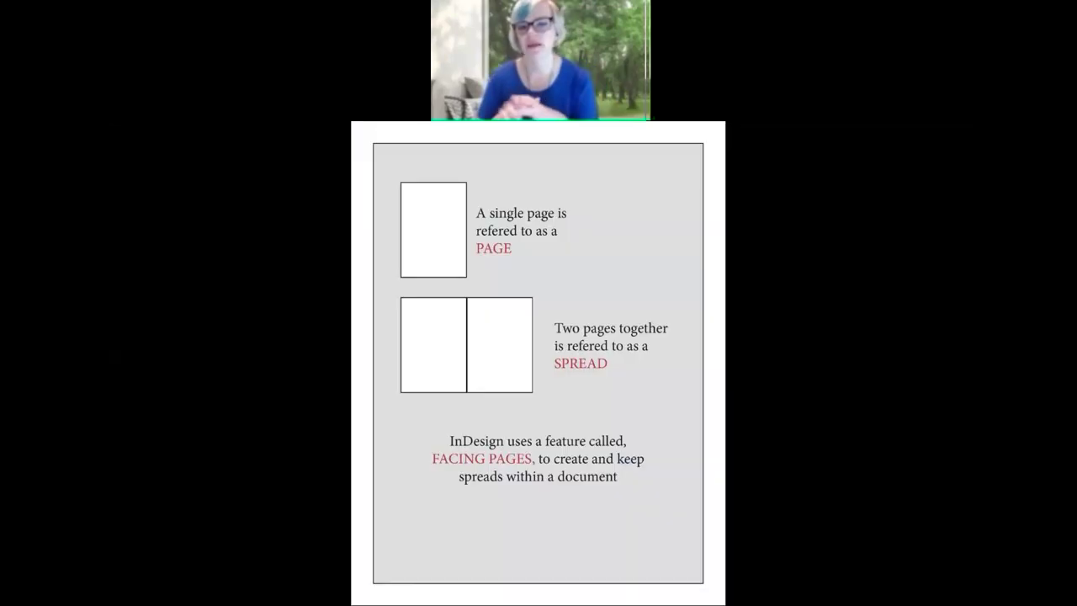
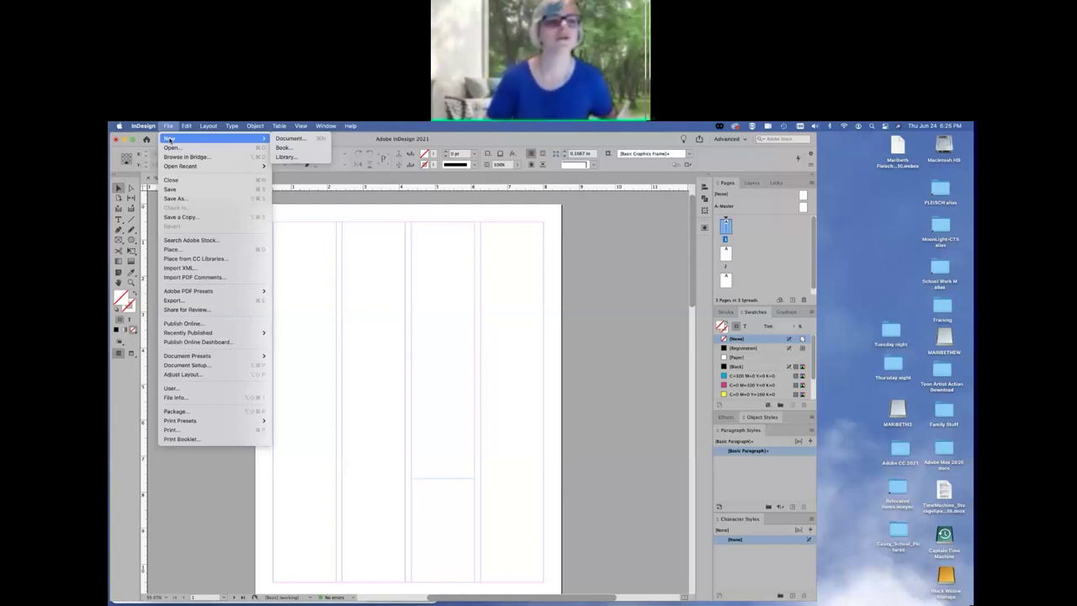
- Start a new print document in inches and set the page size to 7.5 in wide by 10 in high
click(305, 140)
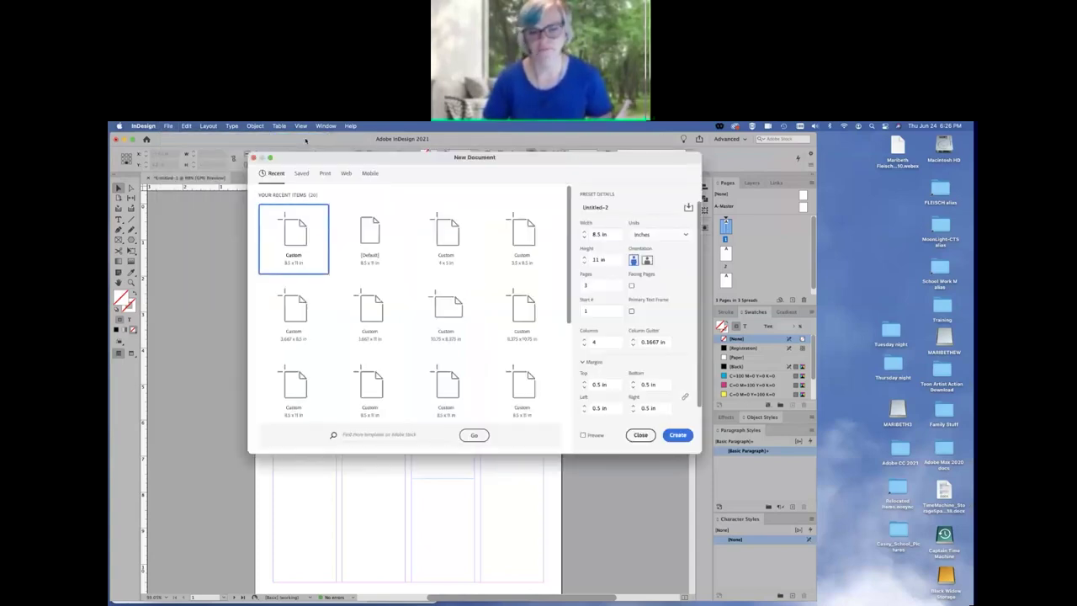
drag(443, 161, 422, 158)
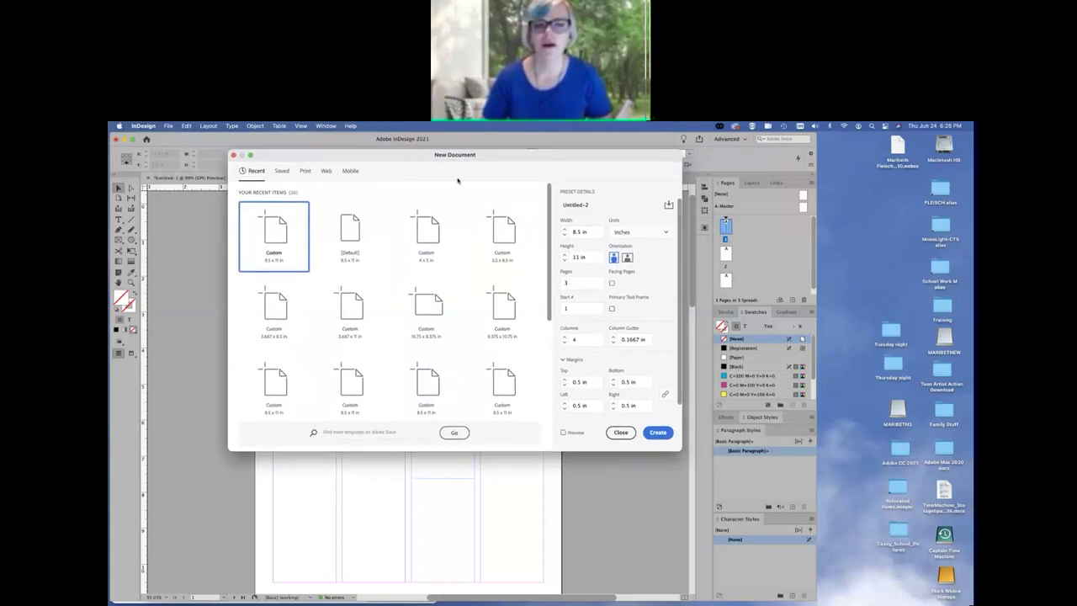
click(306, 172)
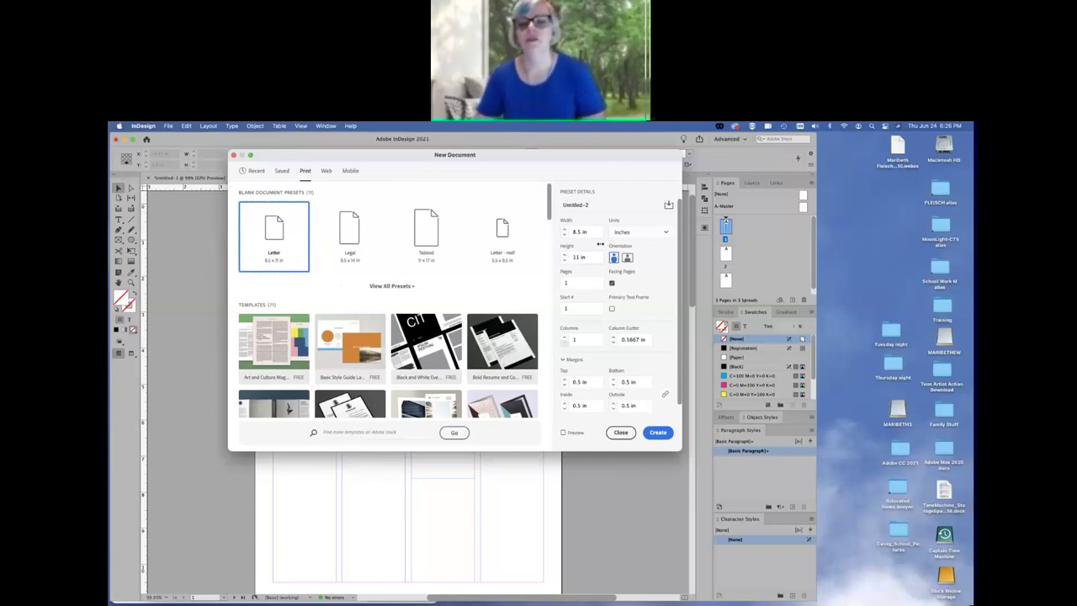
click(590, 231)
drag(588, 232, 571, 231)
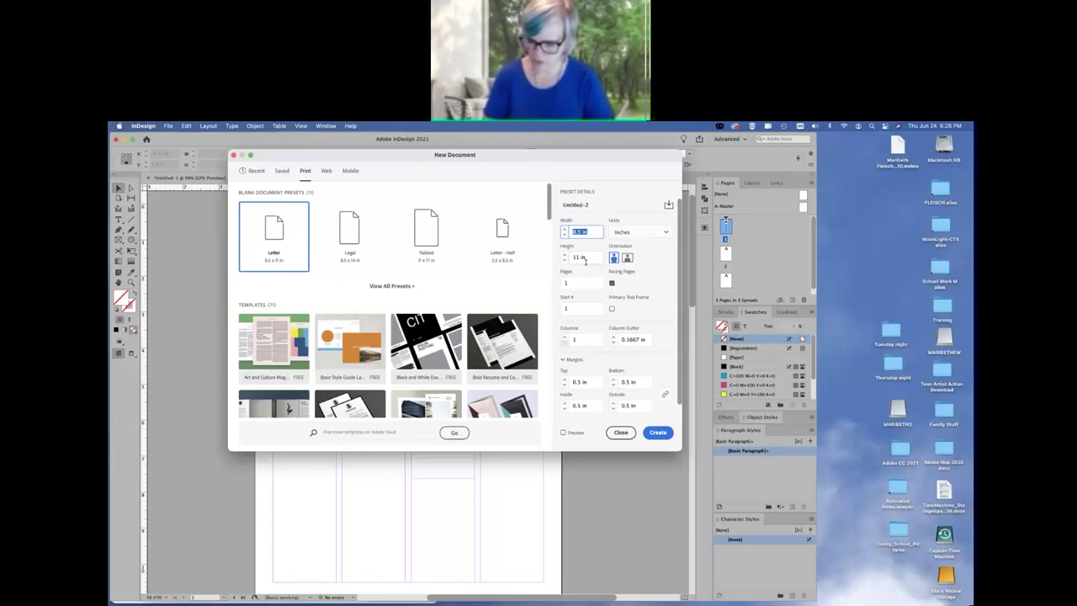
text(7)
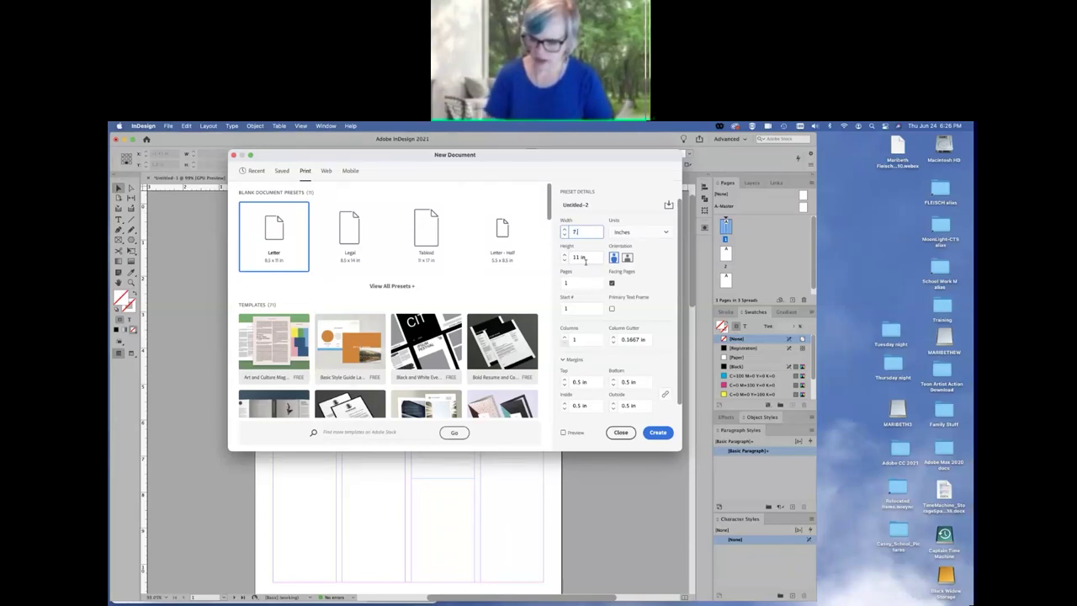
text(.5)
key(Tab)
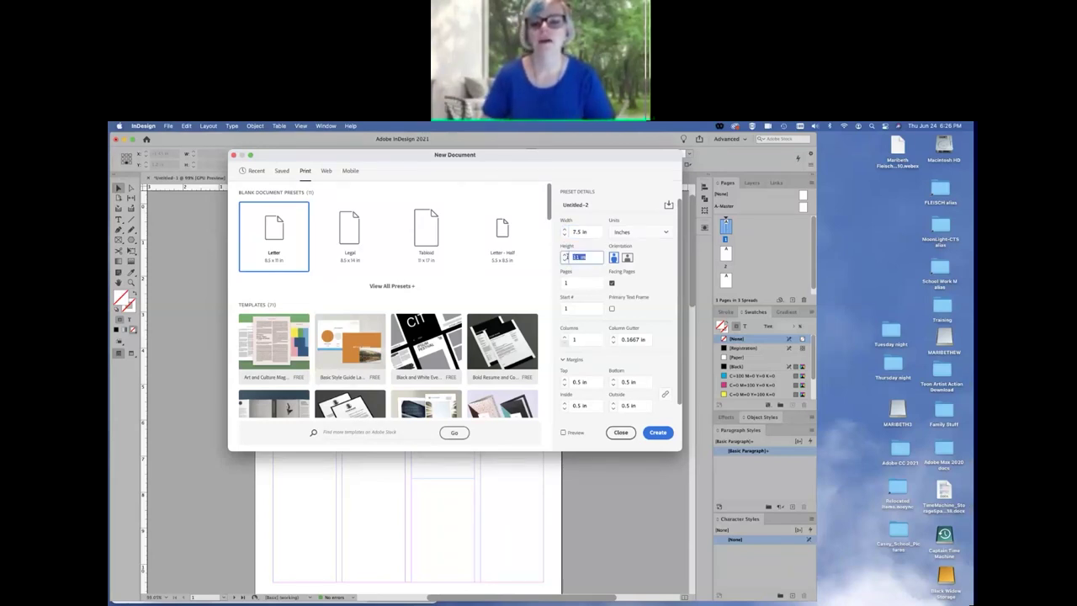
text(10)
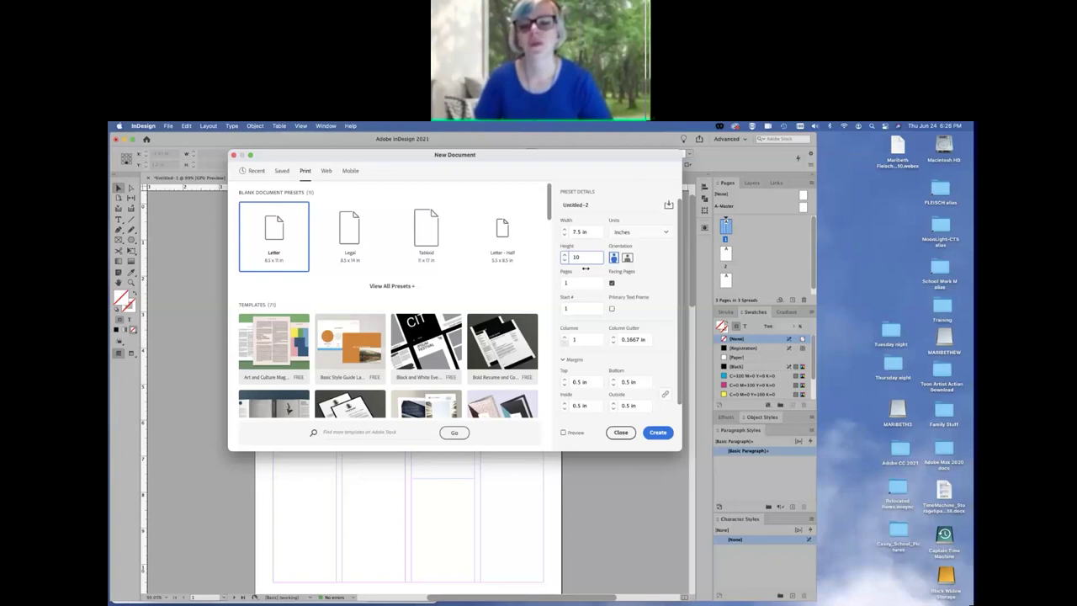
- Set the new document to 4 pages and 2 columns
click(569, 283)
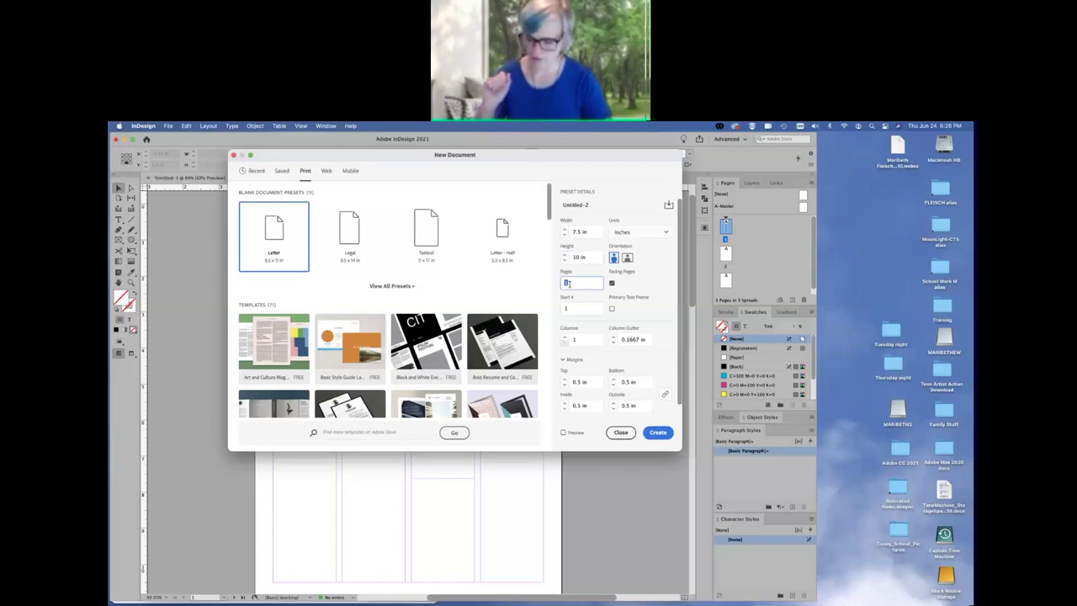
text(4)
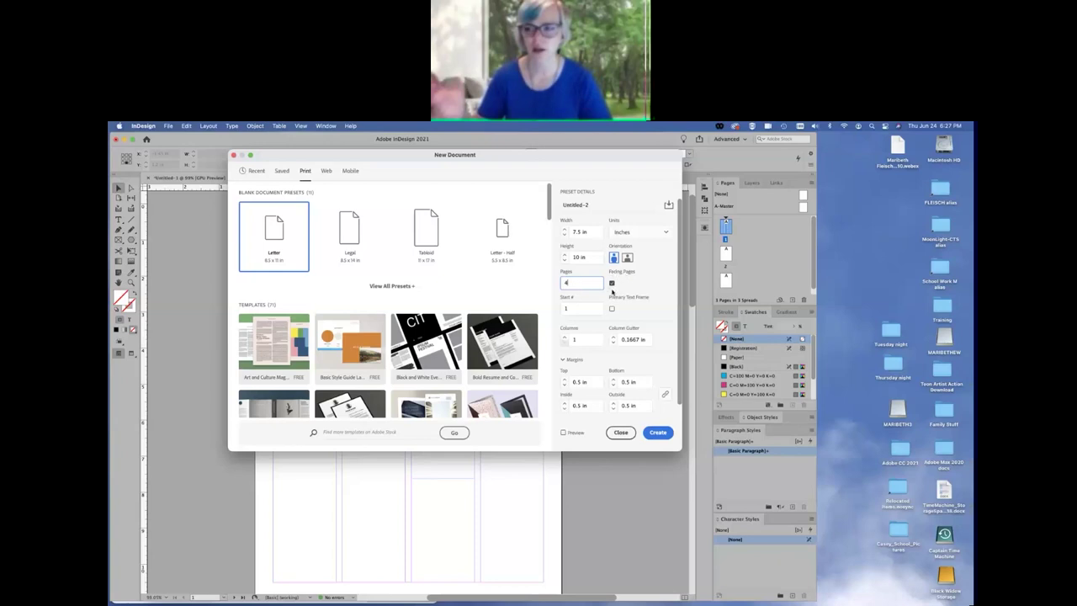
click(564, 338)
- Unlink the margins and set the bottom margin to 0.75 in and the inside margin to 0.625 in
scroll(568, 366, down, 1)
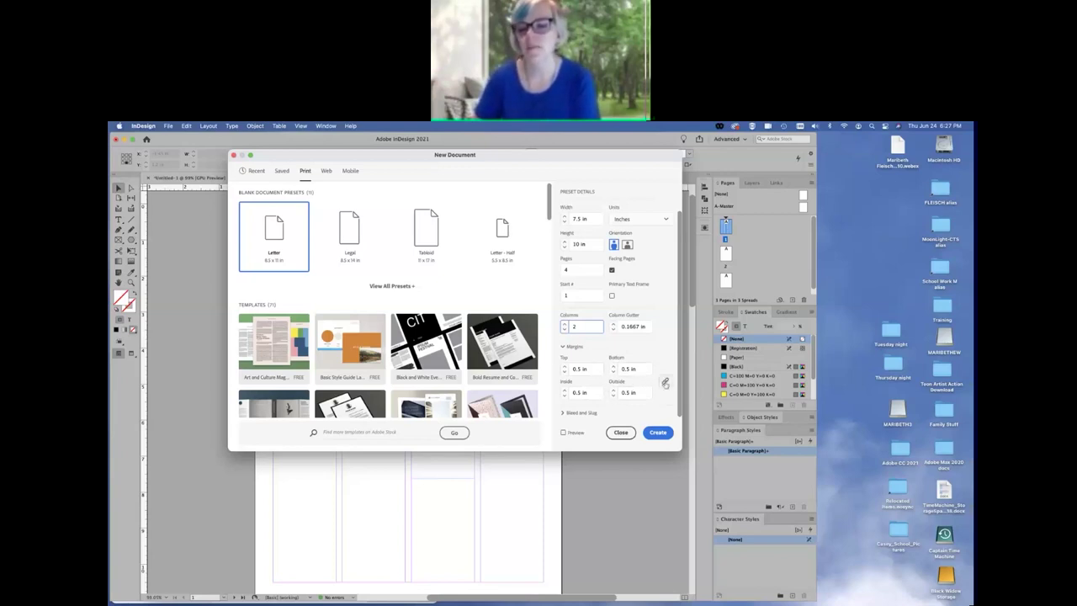
click(665, 382)
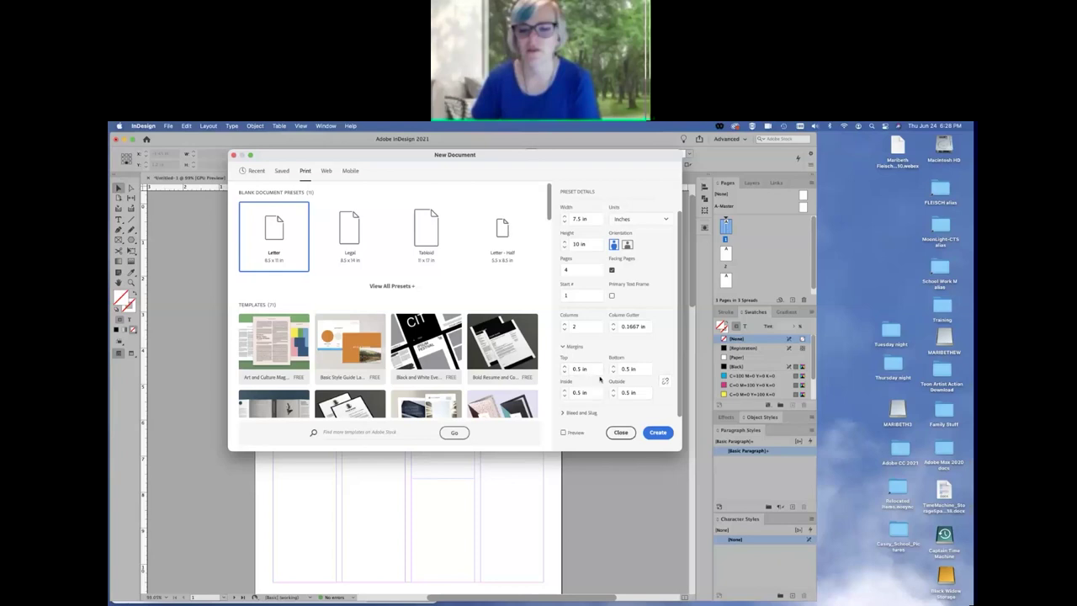
click(613, 366)
click(614, 367)
click(565, 392)
click(614, 366)
- Set a linked 0.125 in bleed on all sides and create the document
click(563, 413)
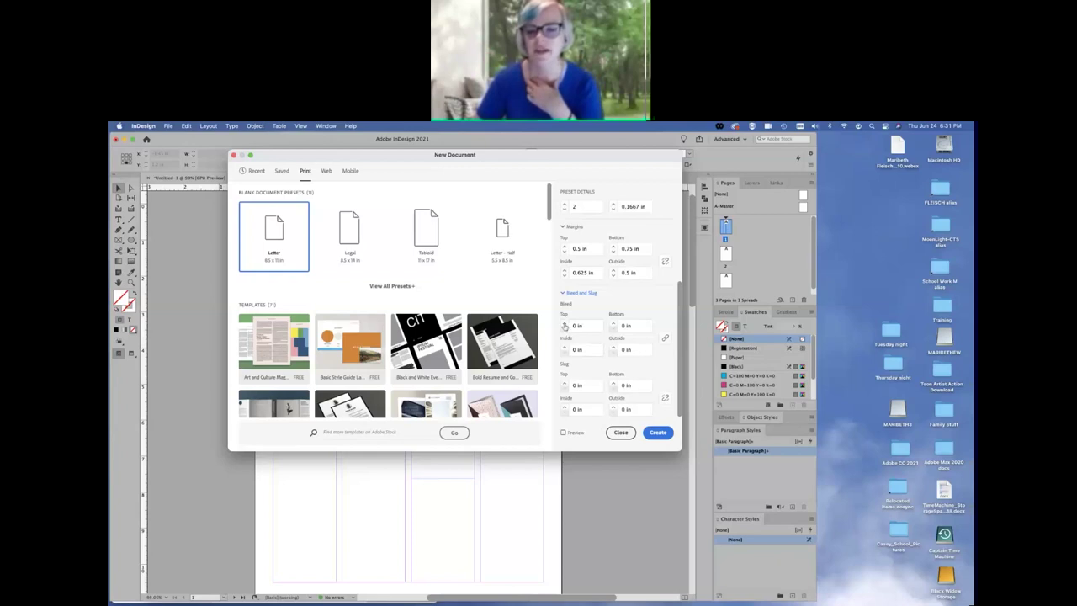
click(564, 325)
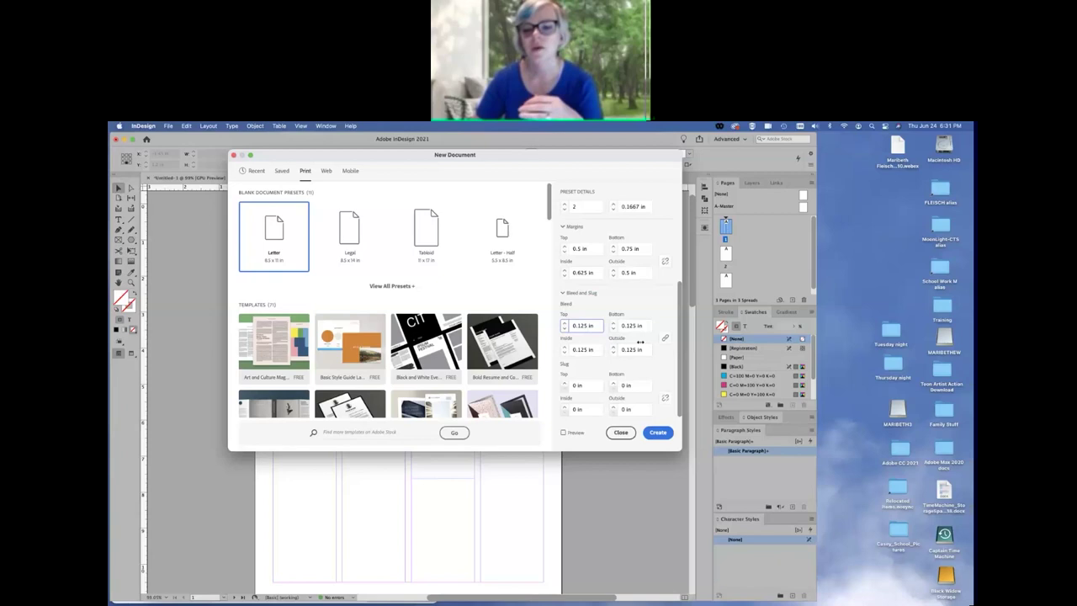
click(664, 336)
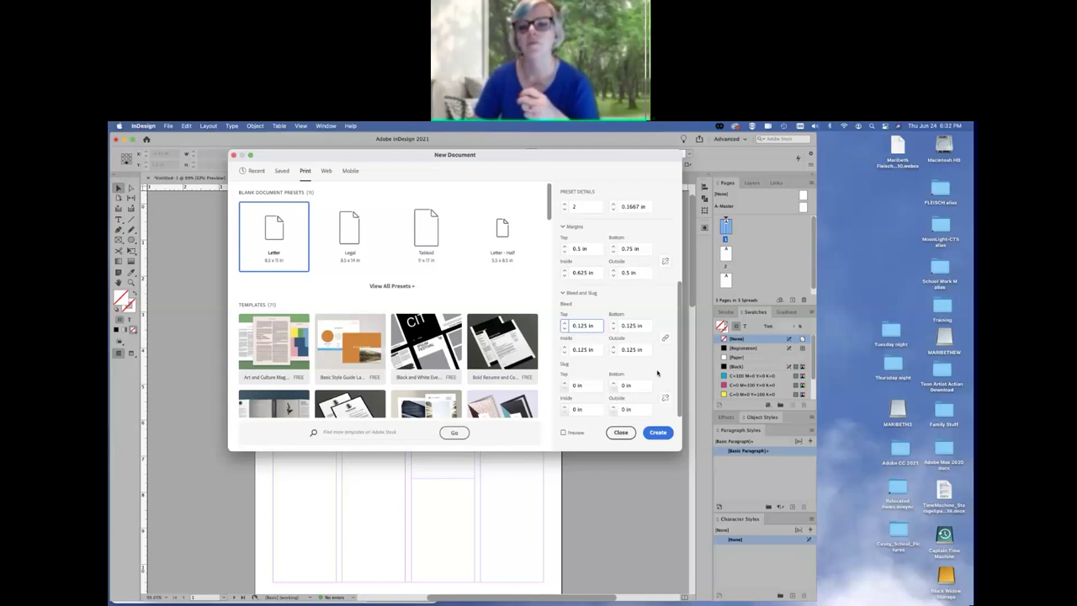
scroll(657, 373, up, 5)
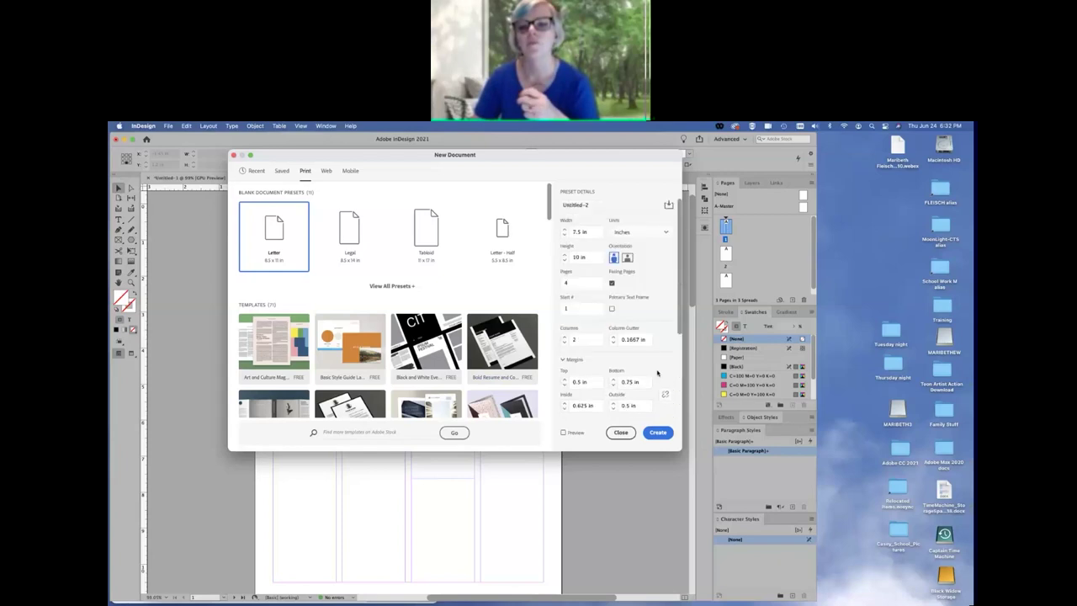
scroll(657, 373, down, 5)
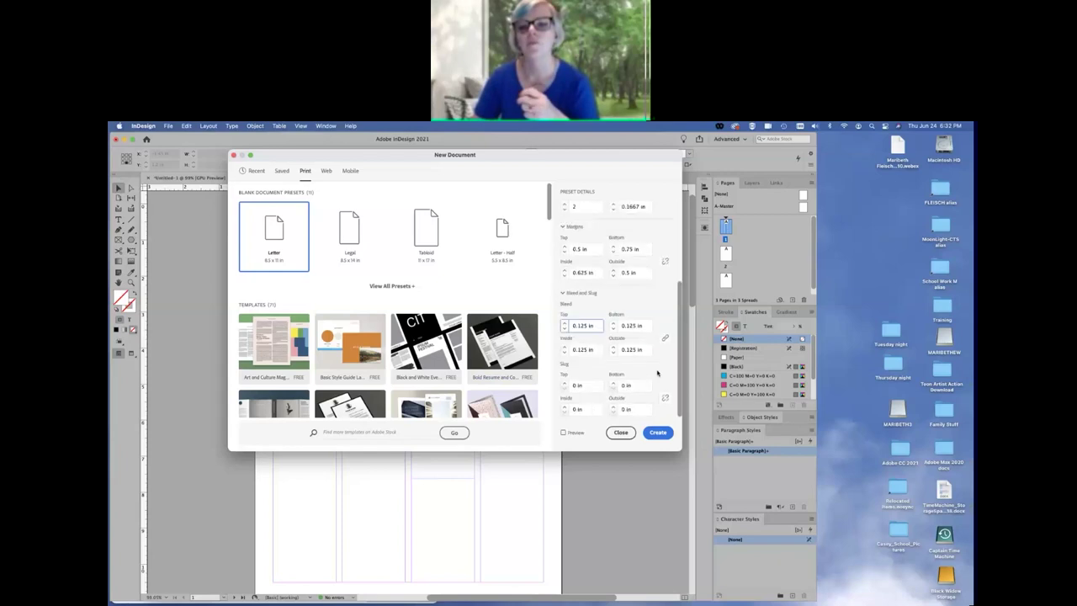
click(658, 432)
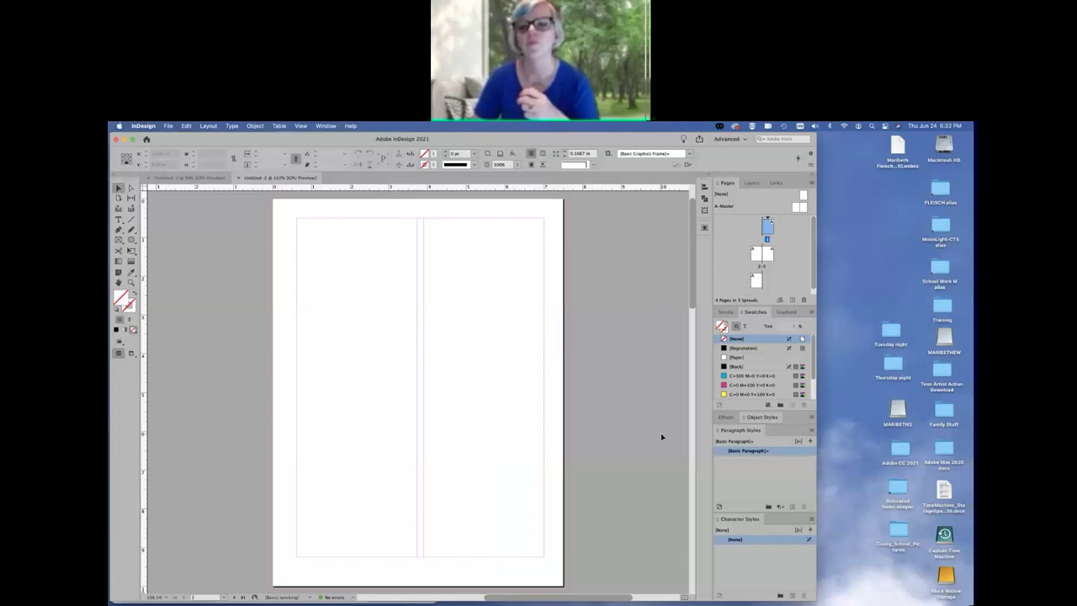
- View page 1, the spread of pages 2 and 3, and page 4, and return to page 1
double_click(767, 227)
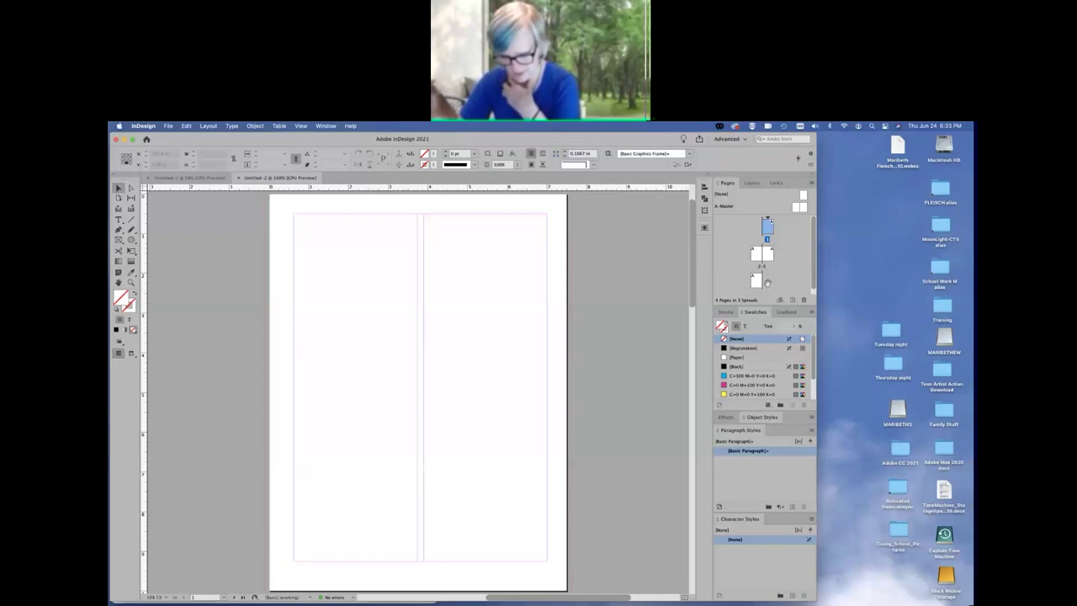
scroll(610, 326, down, 4)
scroll(611, 326, down, 9)
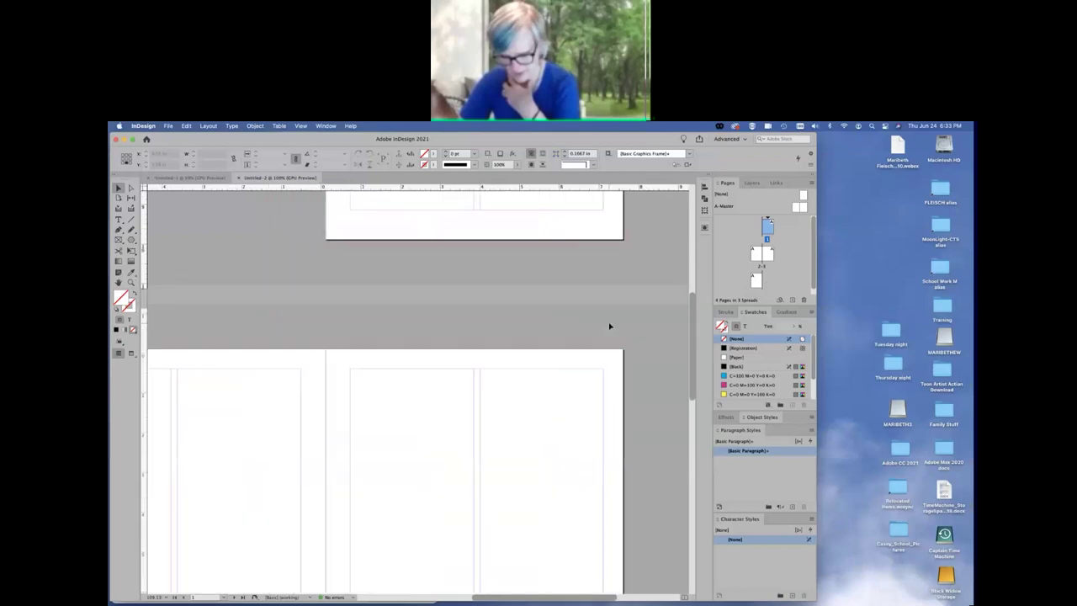
scroll(610, 325, down, 2)
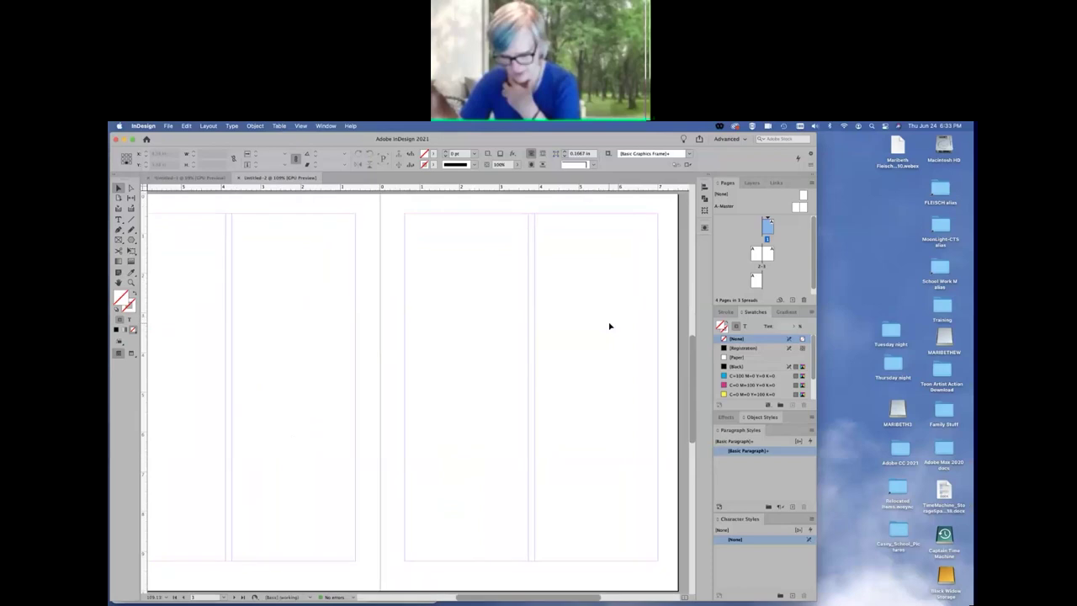
click(763, 263)
double_click(763, 267)
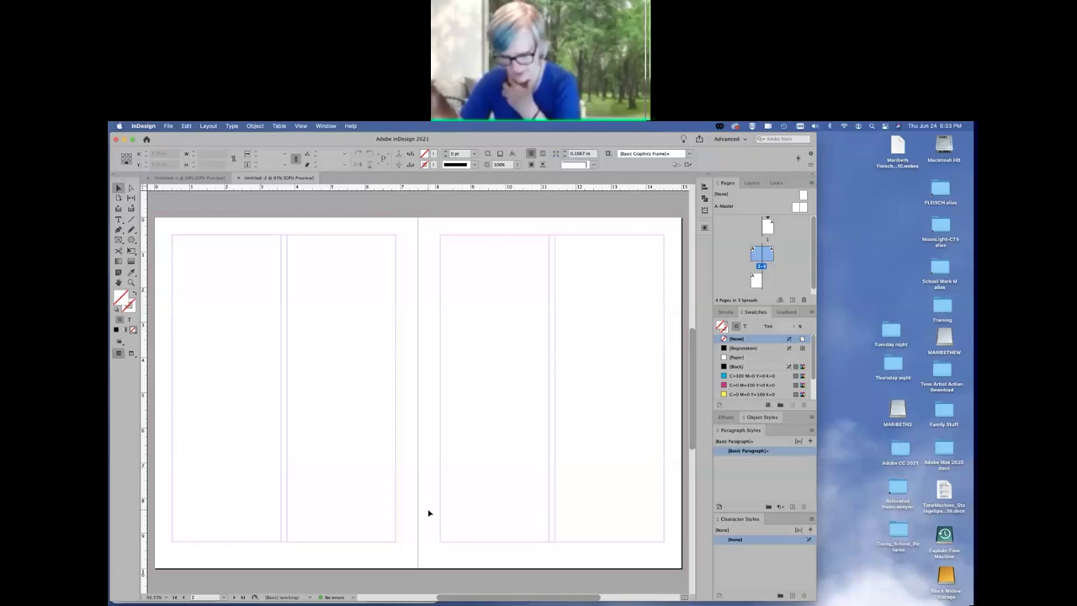
scroll(429, 512, down, 10)
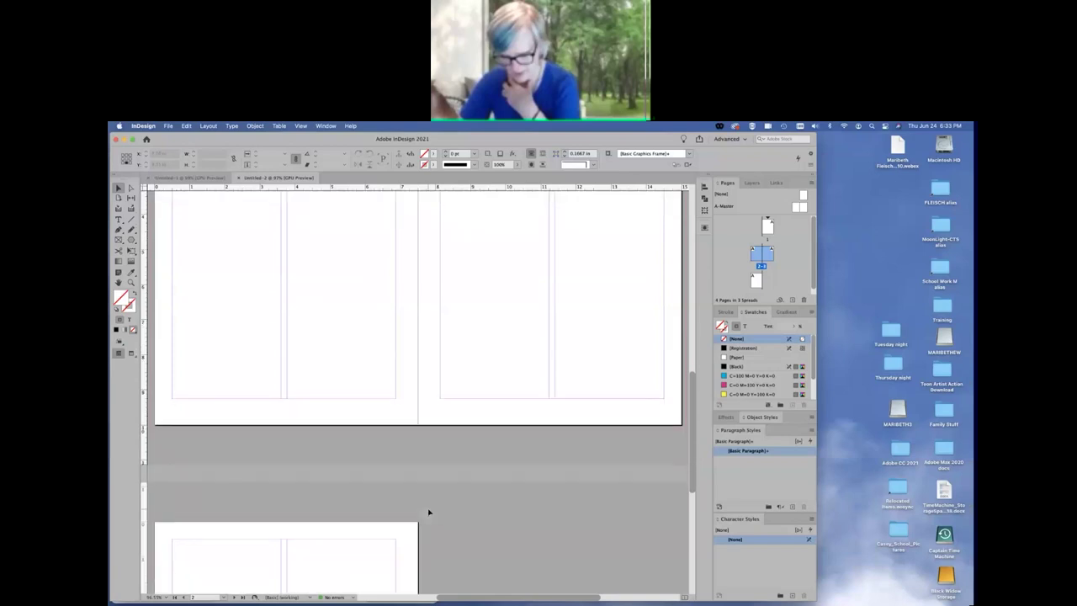
scroll(429, 512, down, 3)
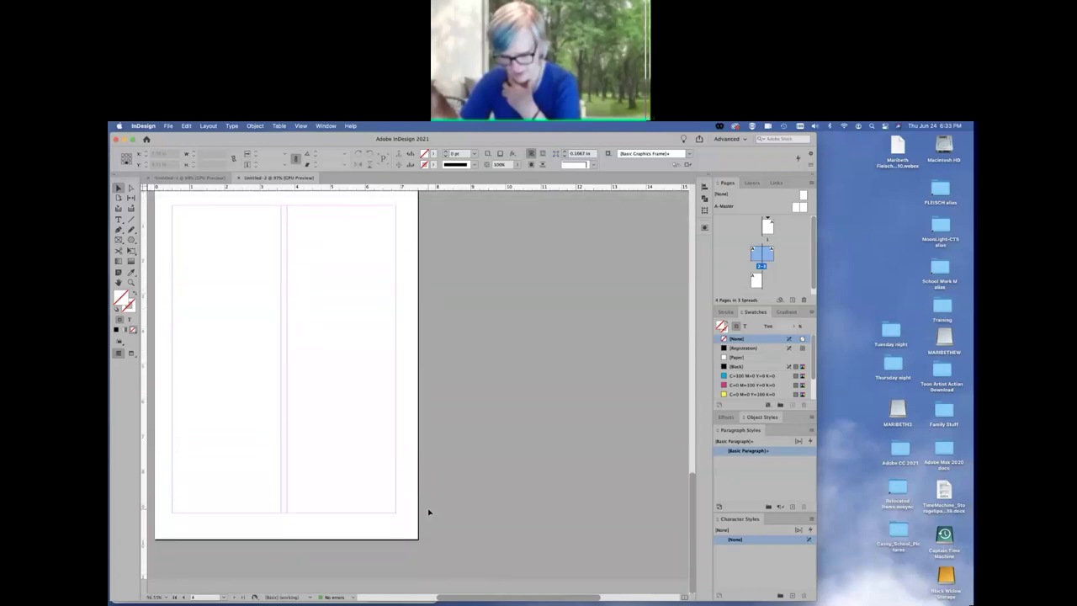
scroll(428, 512, up, 1)
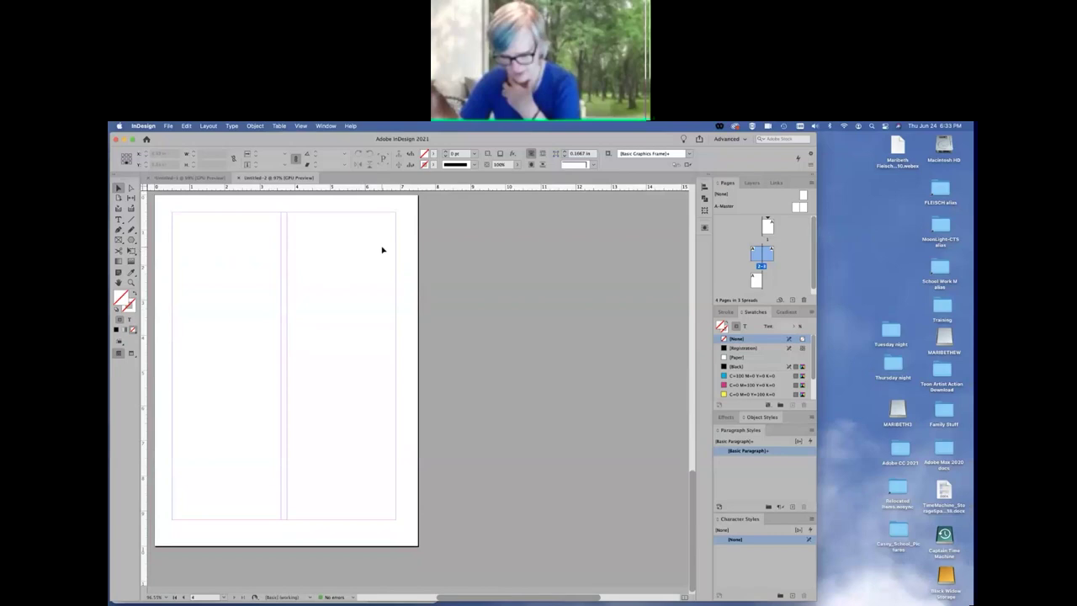
scroll(318, 425, up, 4)
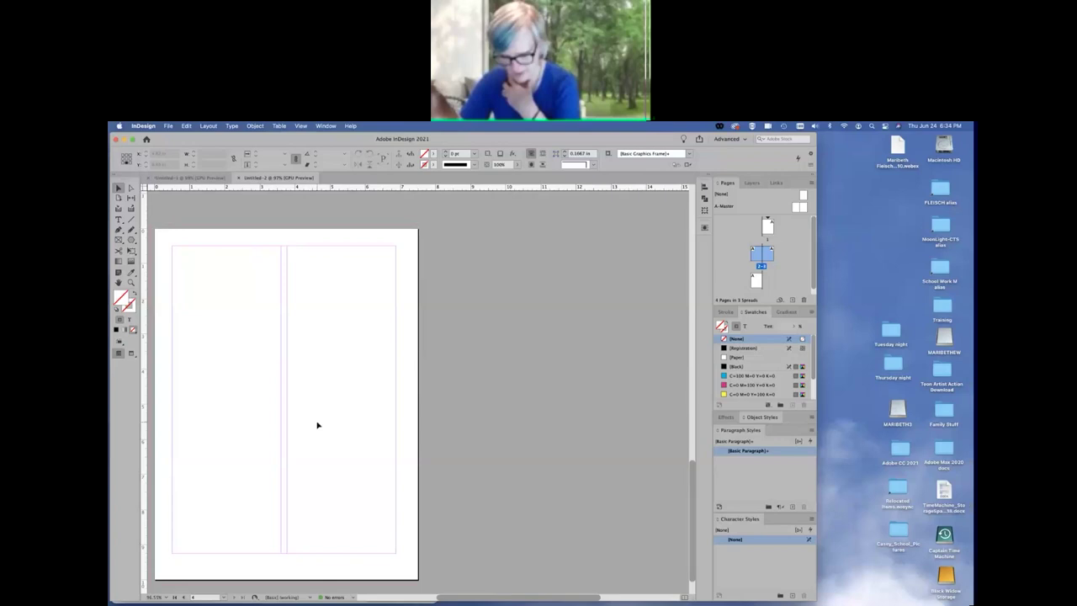
key(shift+Page_Down)
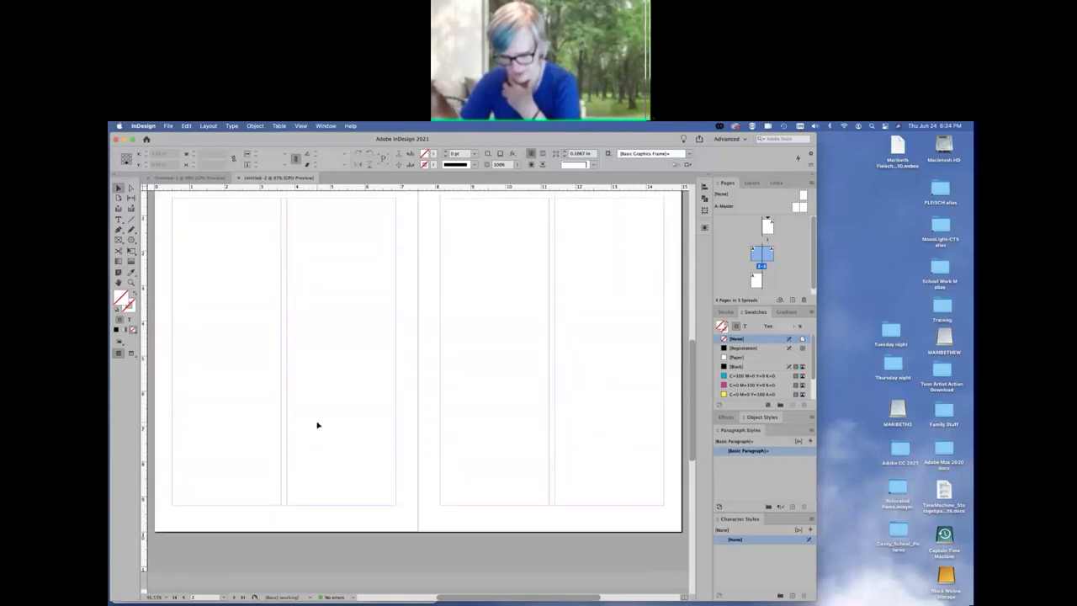
scroll(318, 425, up, 2)
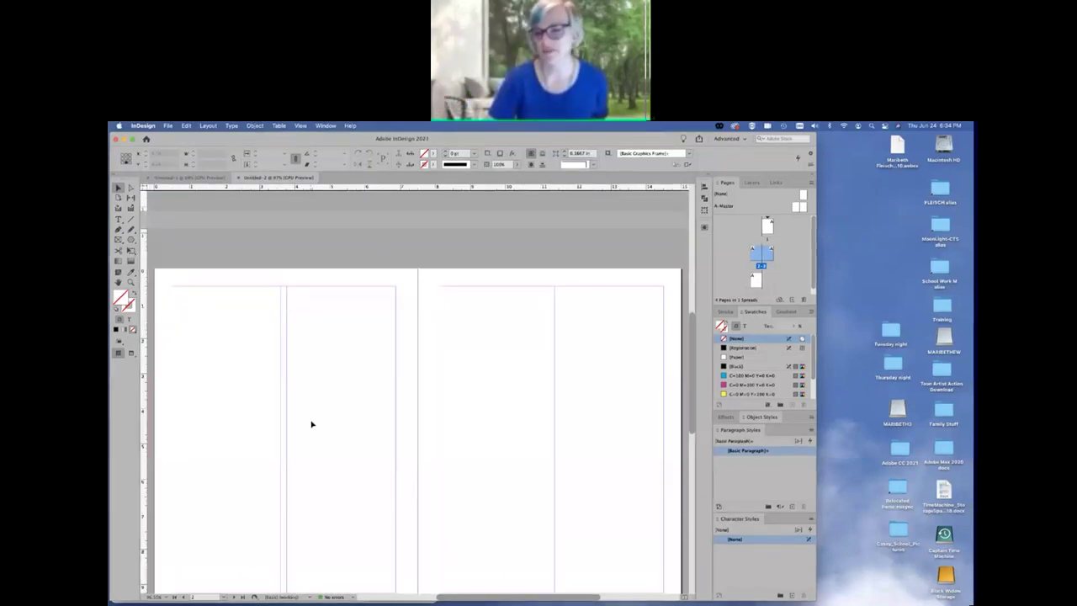
key(shift+Page_Up)
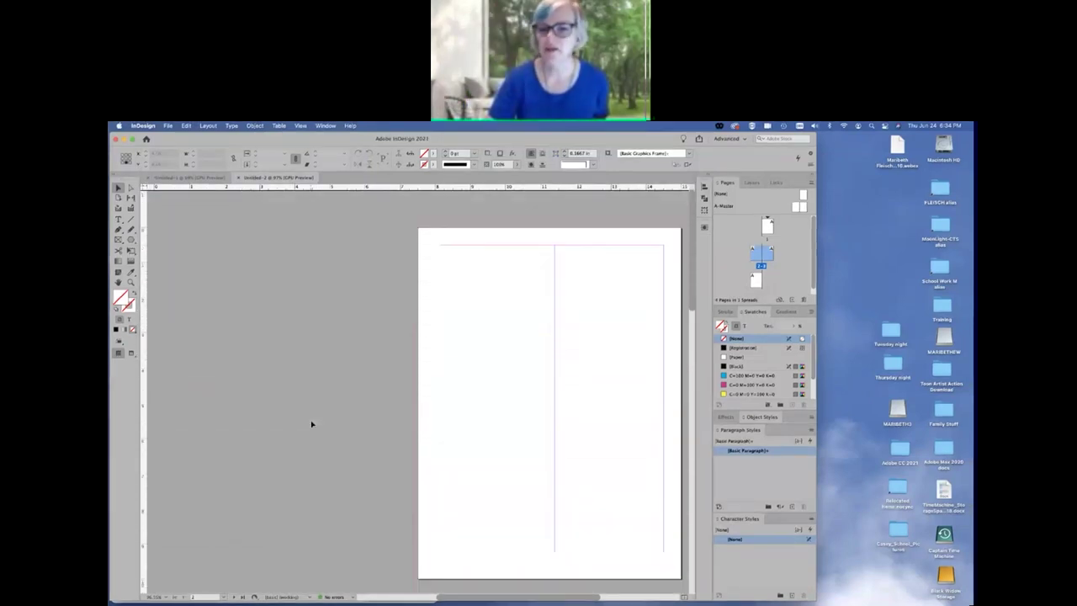
- Look through the document's spreads again from page 1 down to page 4 and back up to page 1
scroll(312, 424, down, 1)
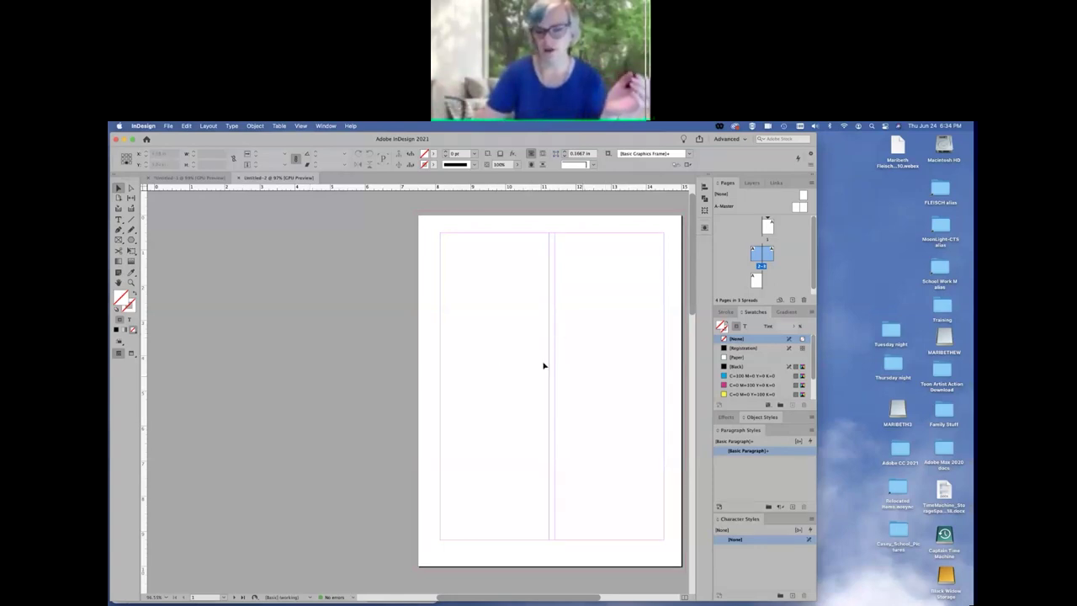
scroll(541, 393, down, 10)
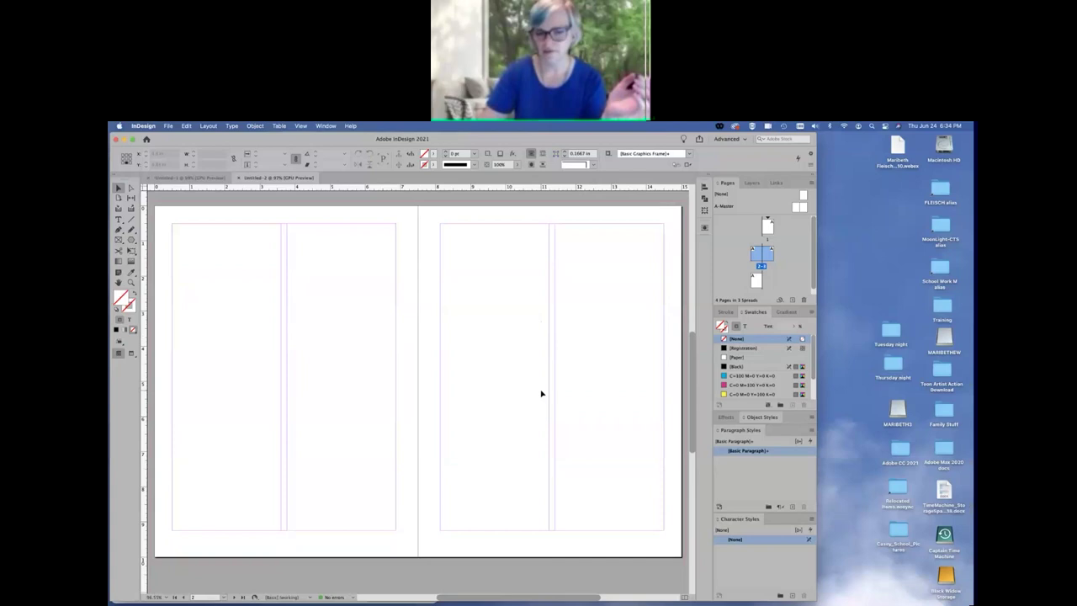
scroll(529, 395, down, 10)
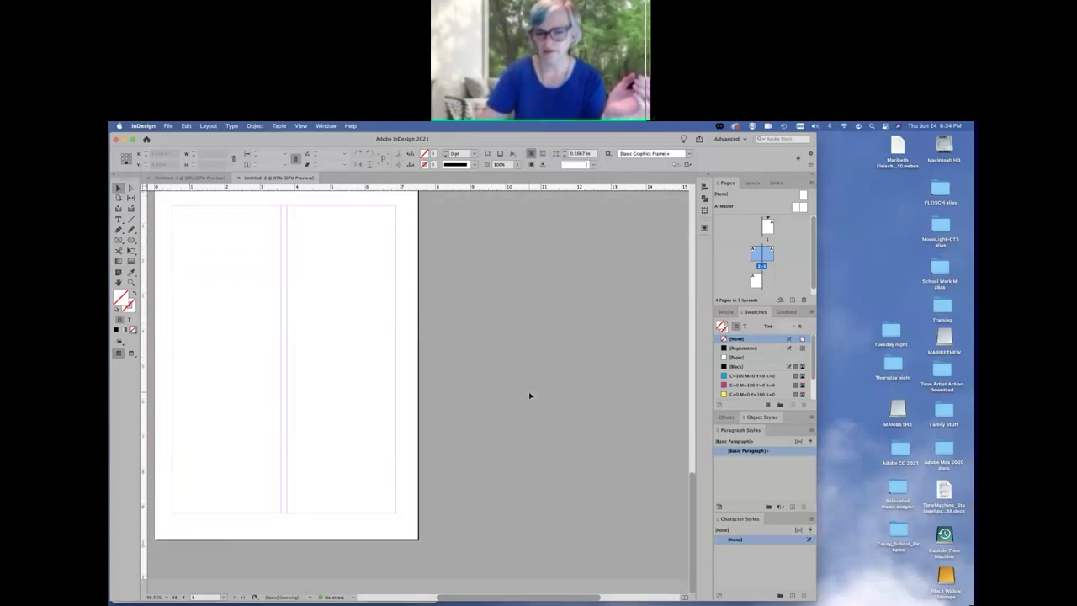
scroll(530, 395, up, 15)
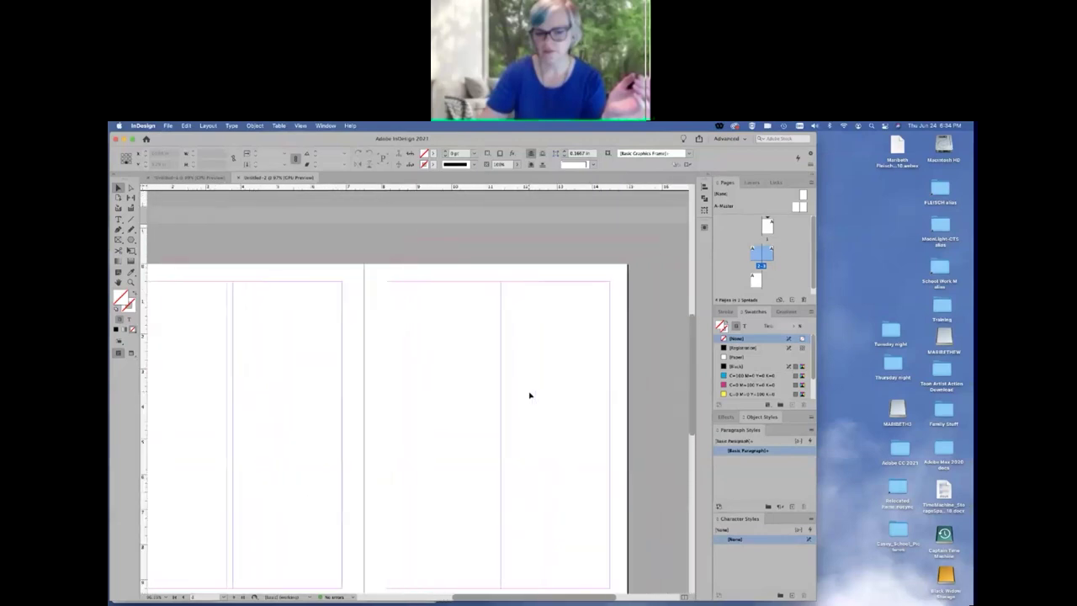
scroll(530, 396, up, 4)
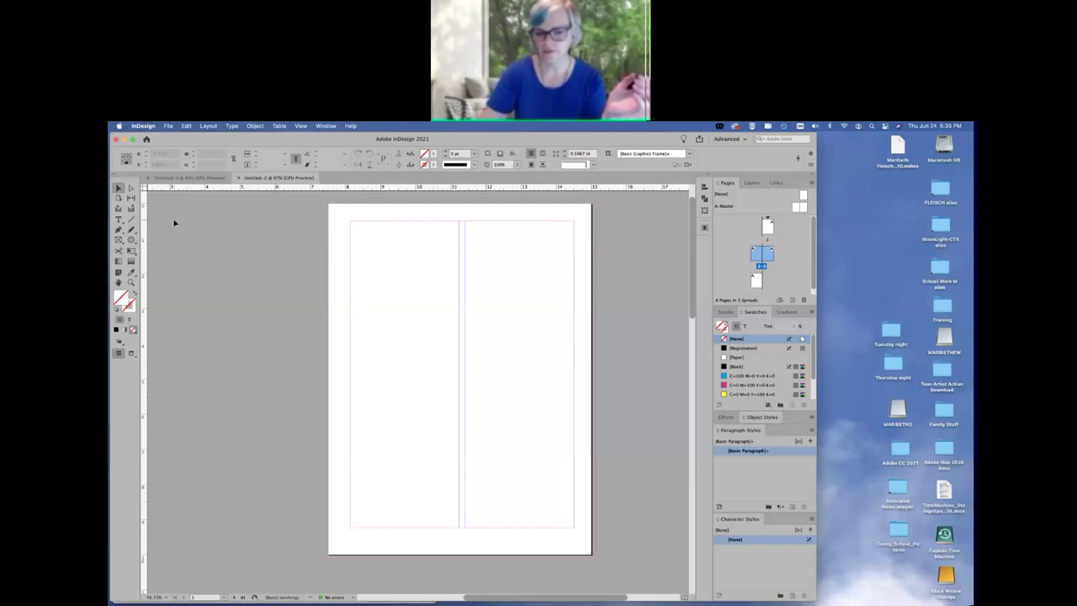
- Draw two text frames on page 1, one filling each column, about 3.1 in wide and 8.75 in tall
click(118, 219)
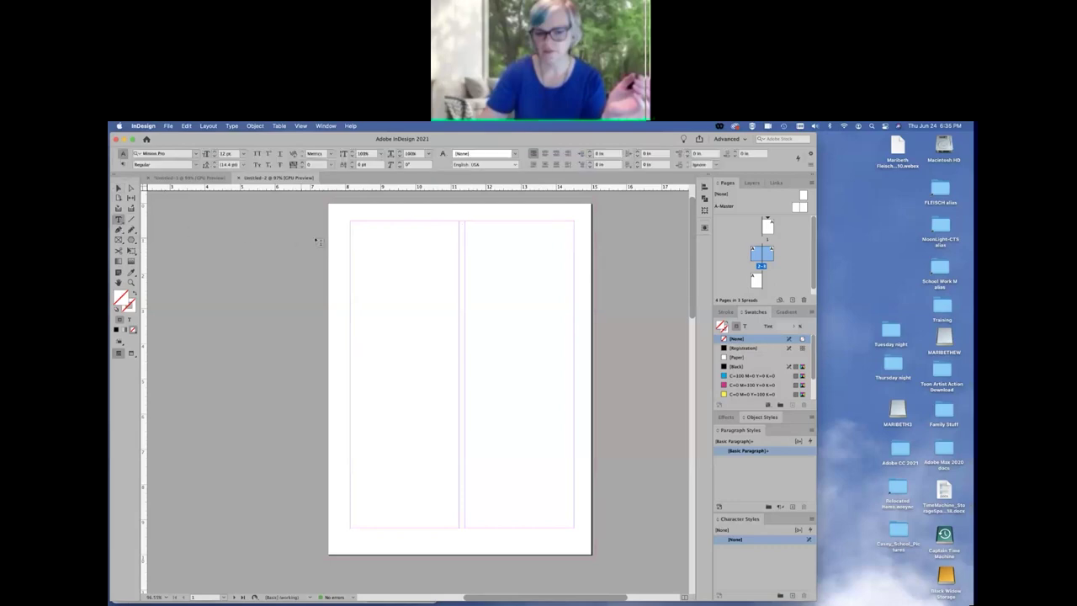
drag(352, 223, 459, 530)
drag(465, 222, 575, 531)
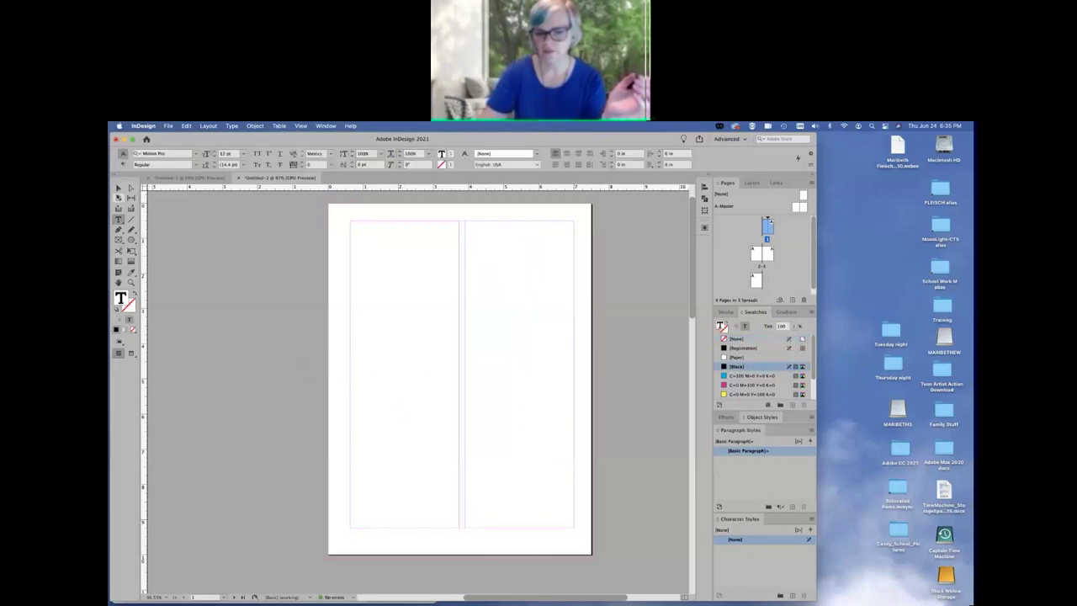
- Thread the text frame in page 1's left column to the frame in the right column
click(118, 189)
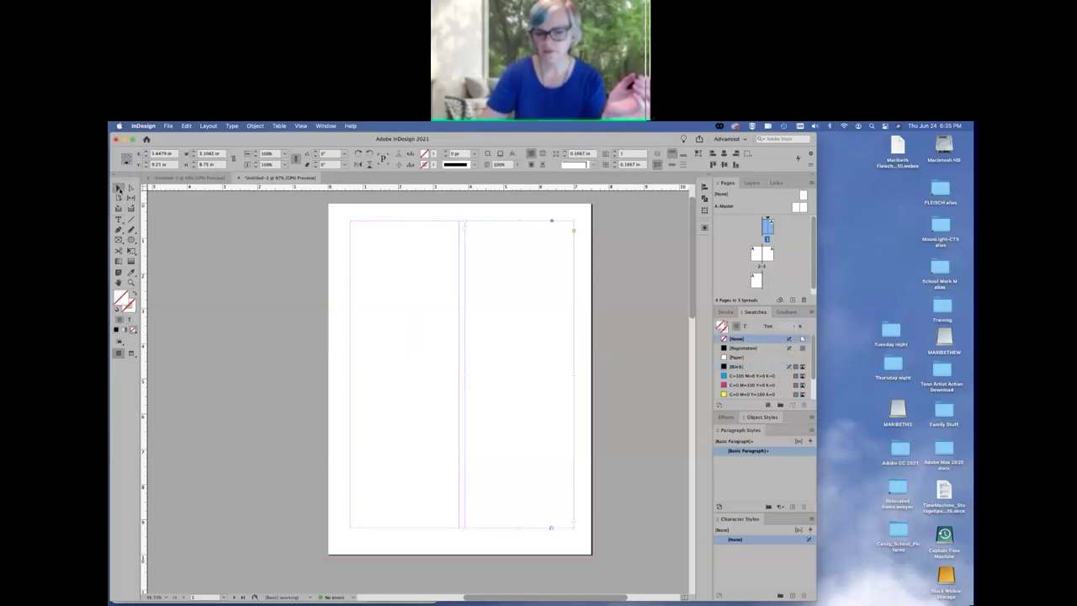
click(392, 361)
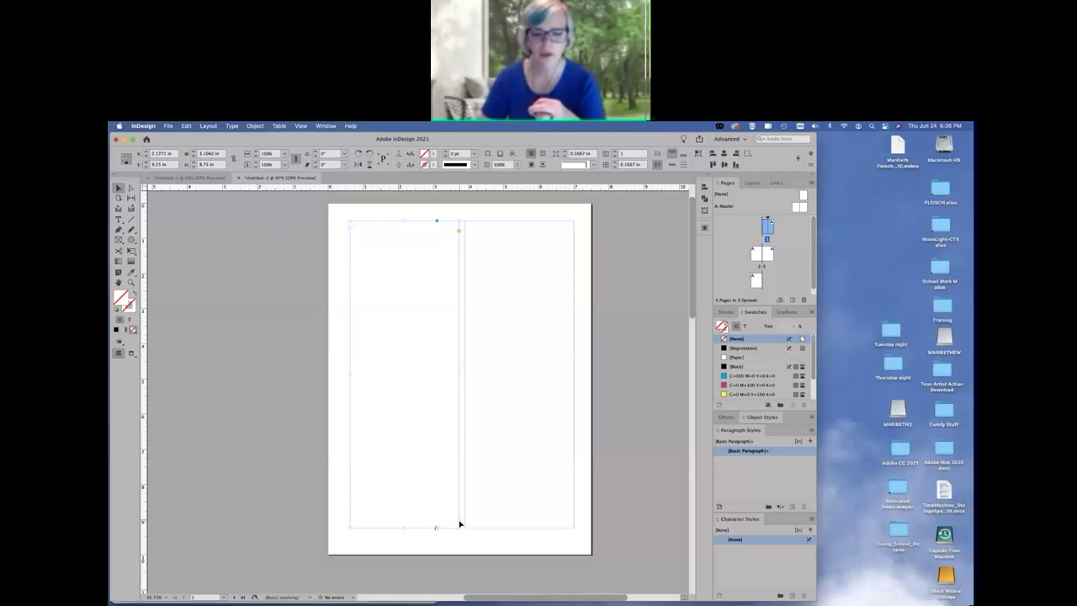
click(460, 524)
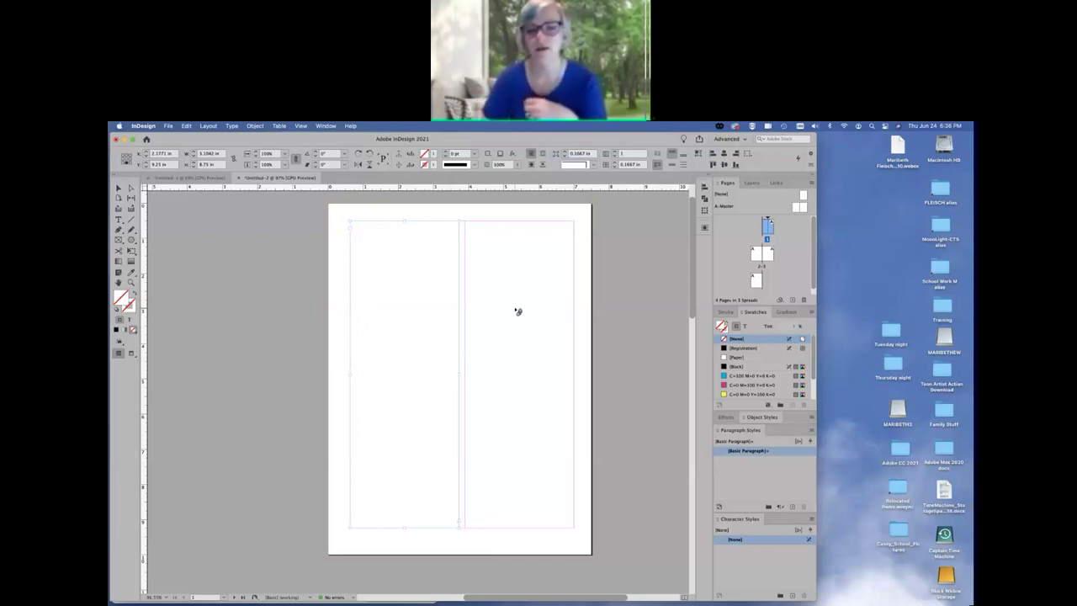
key(Escape)
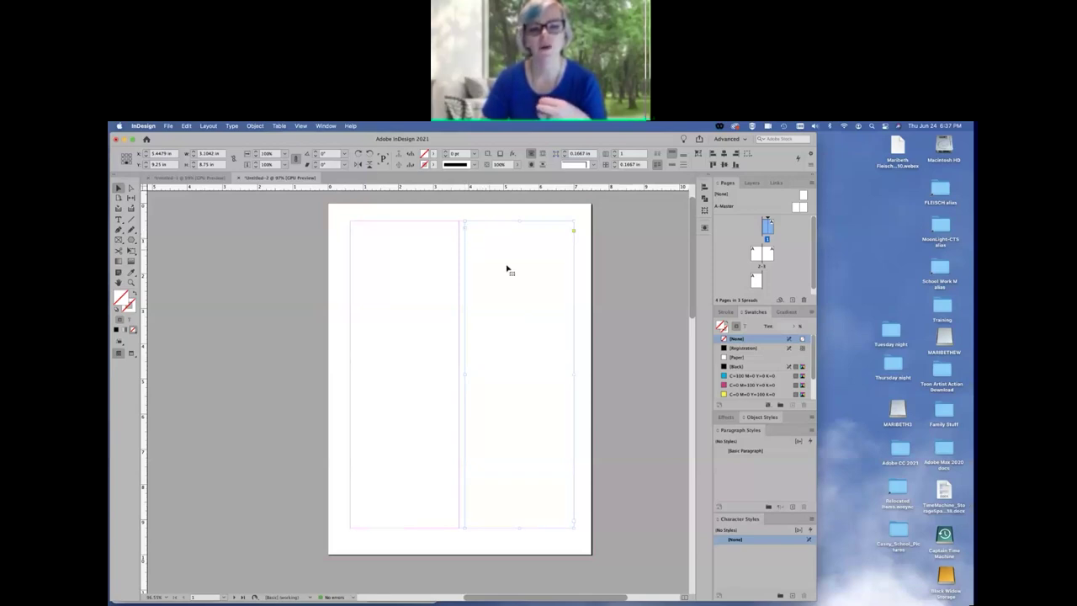
- Shift the right text frame slightly right of its column and turn on the display of text threads
key(shift+Right)
key(shift+Right)
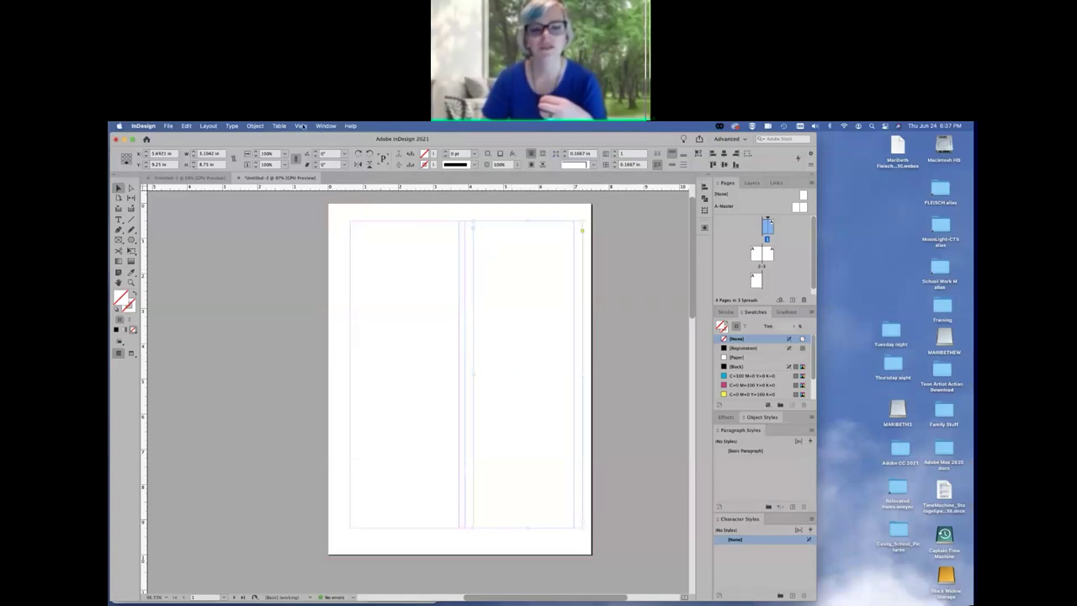
click(301, 126)
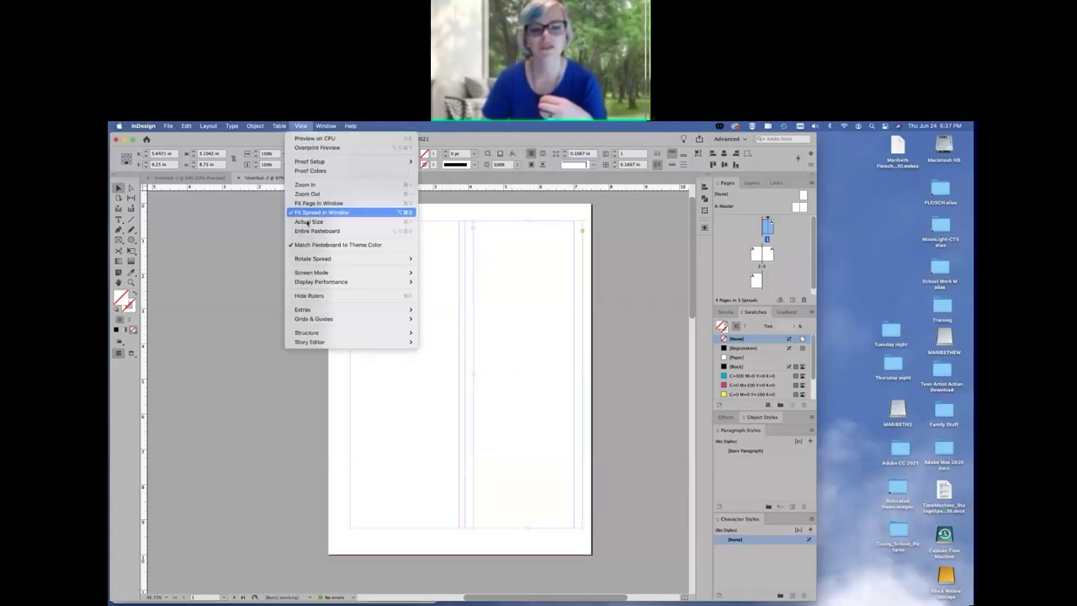
mouse_move(311, 310)
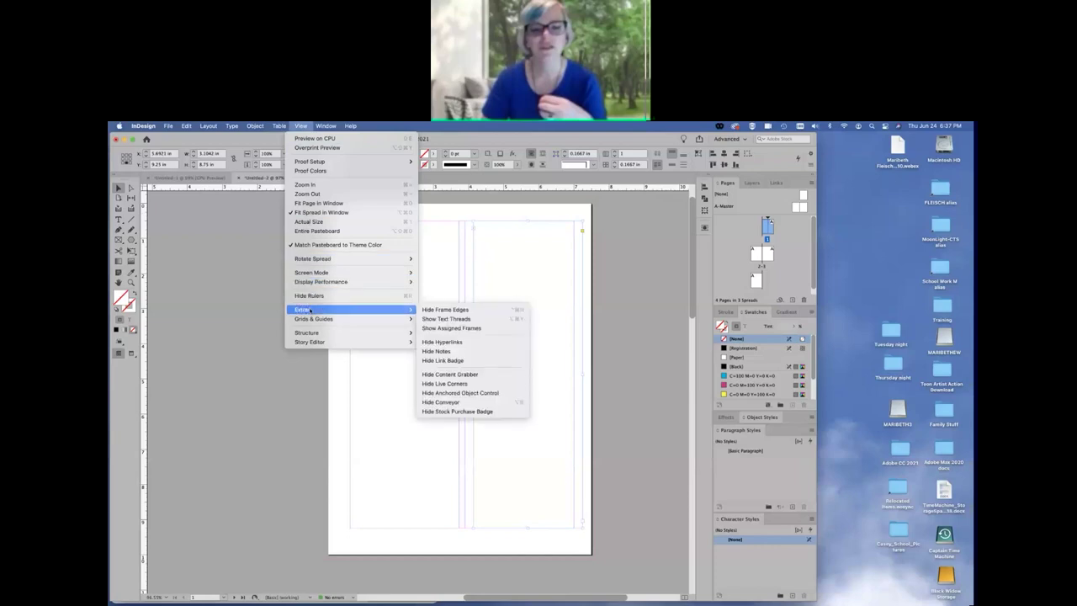
click(464, 320)
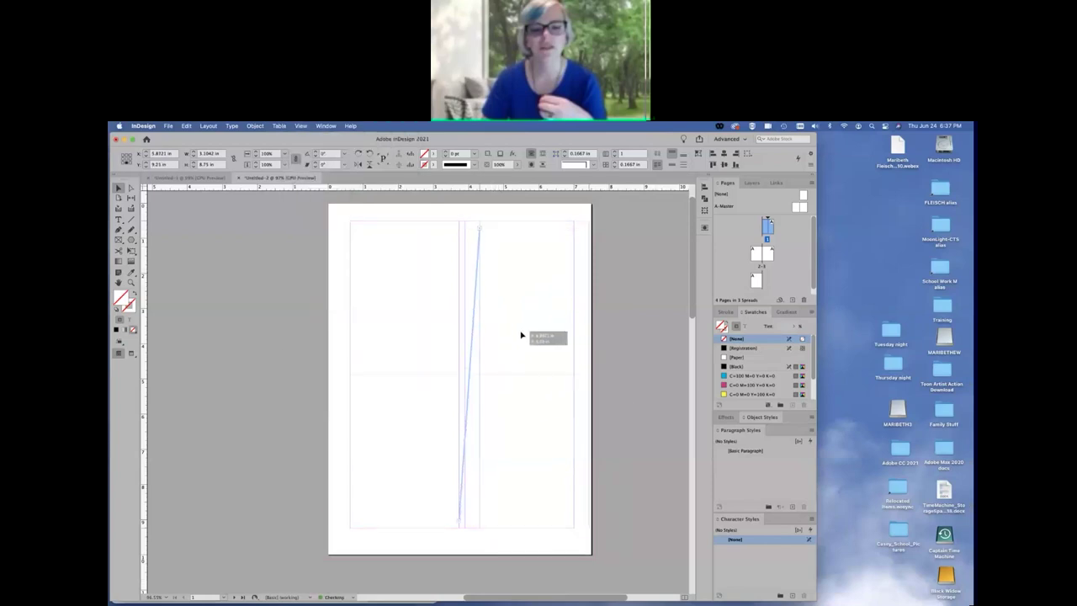
- Fill the threaded frames with placeholder text and move the right frame back into its column
double_click(409, 313)
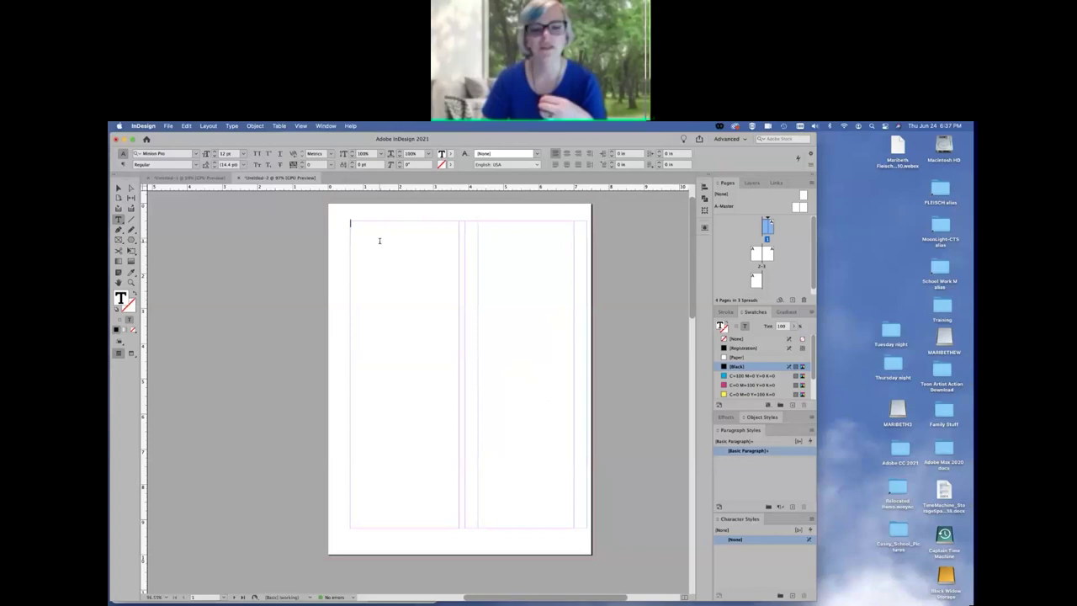
click(231, 126)
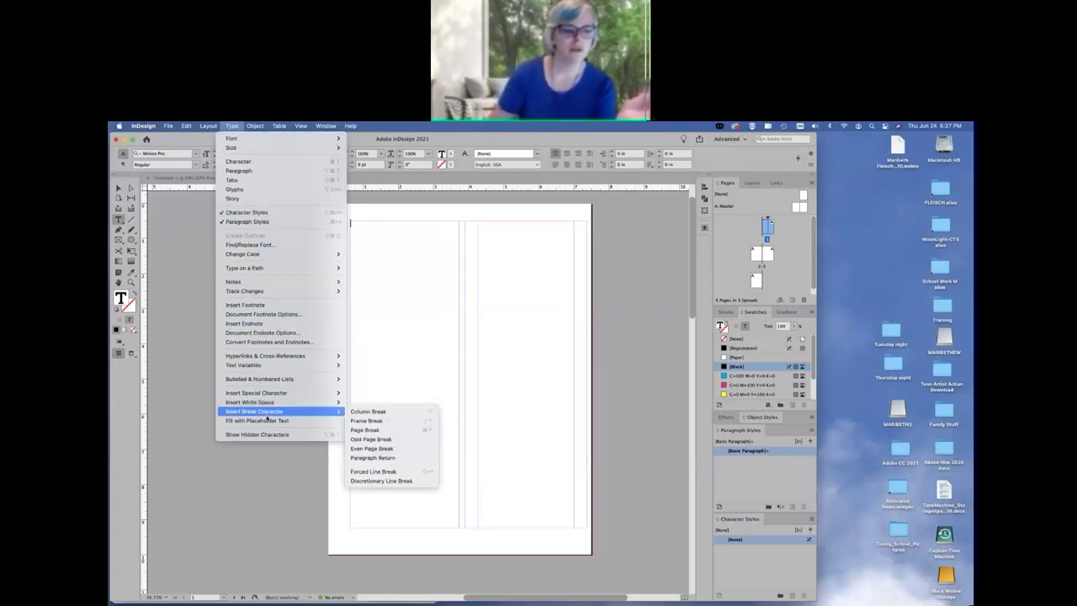
click(308, 425)
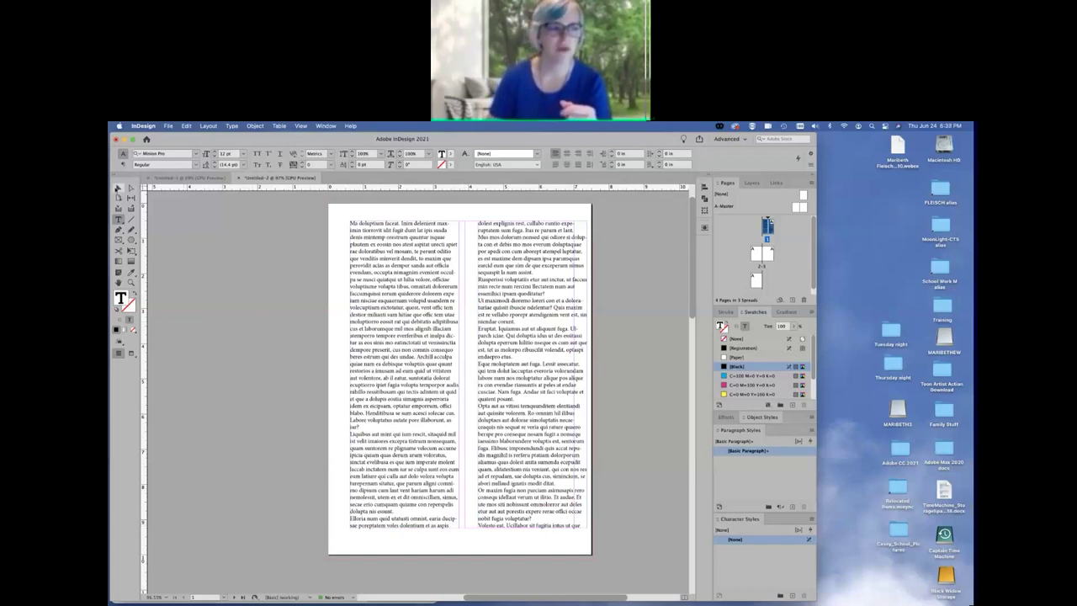
click(118, 189)
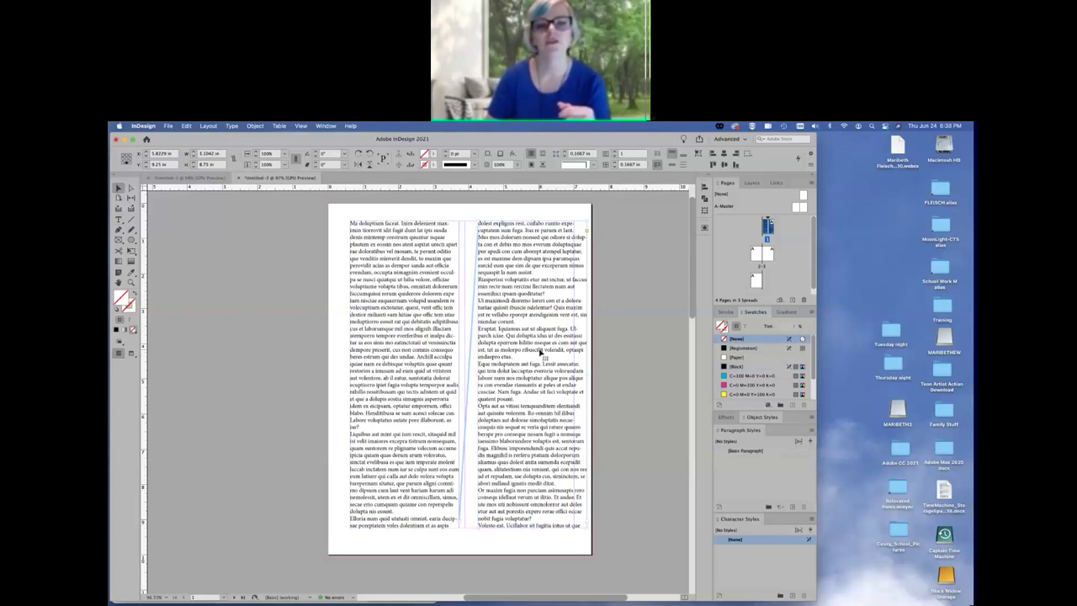
drag(545, 356, 532, 356)
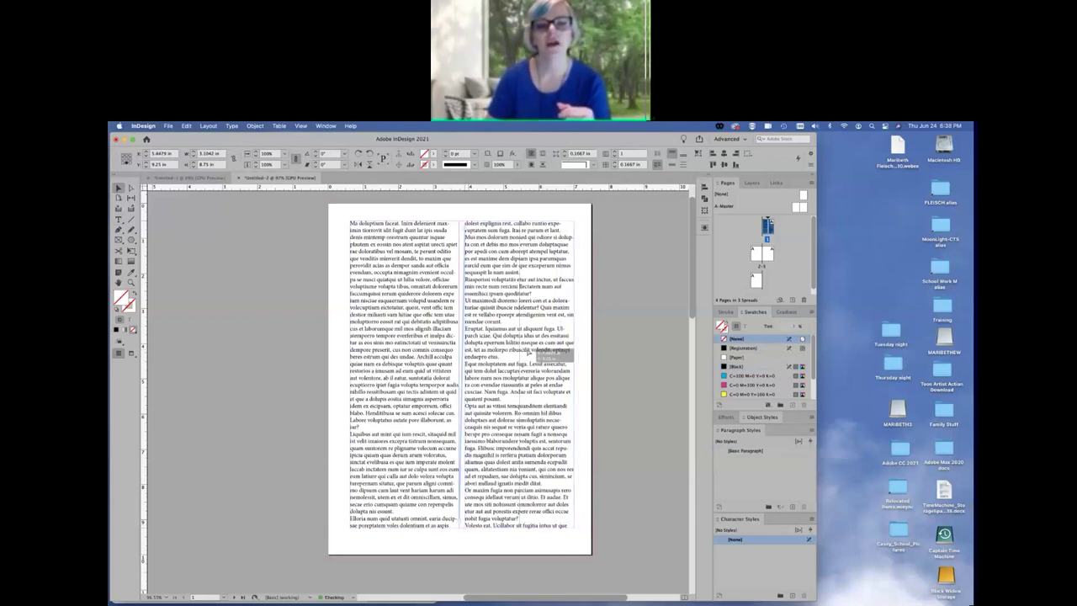
- Shorten the left text frame to about 6.8 in tall and stretch it back down to the bottom margin
click(408, 521)
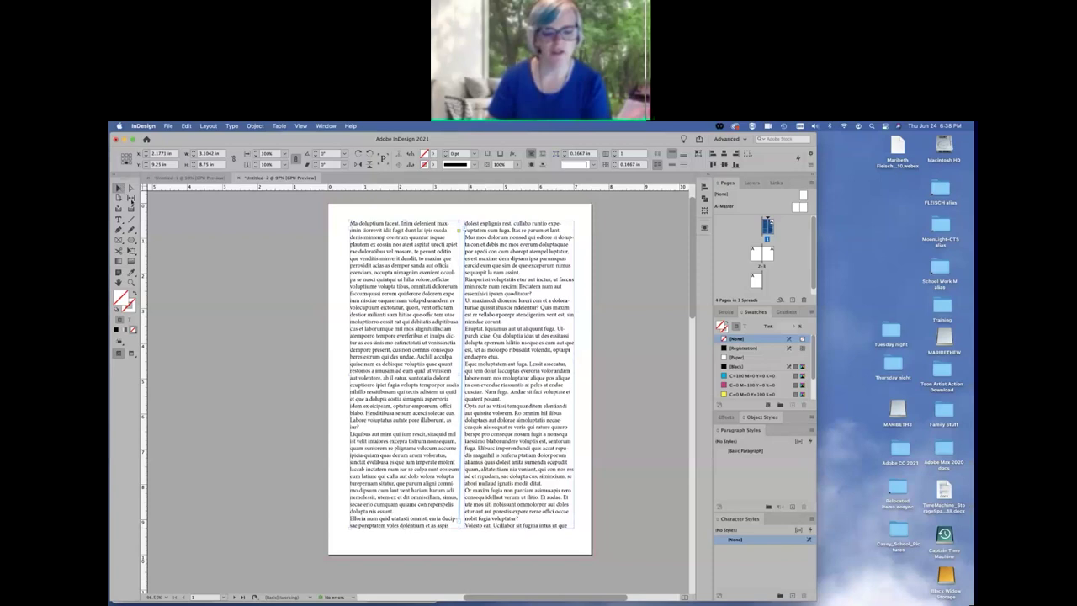
drag(416, 531, 405, 457)
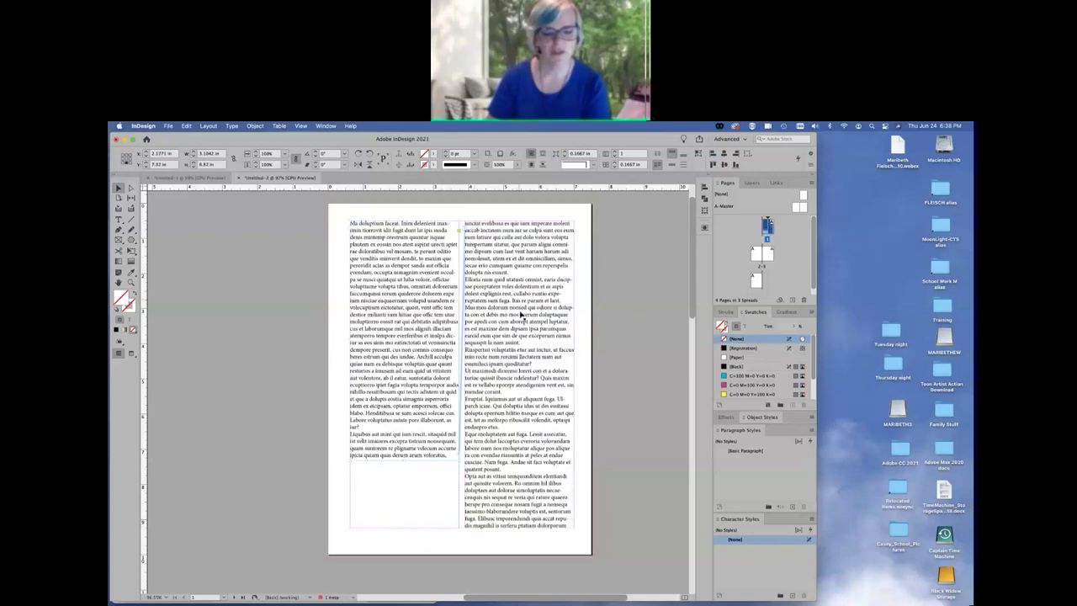
click(529, 538)
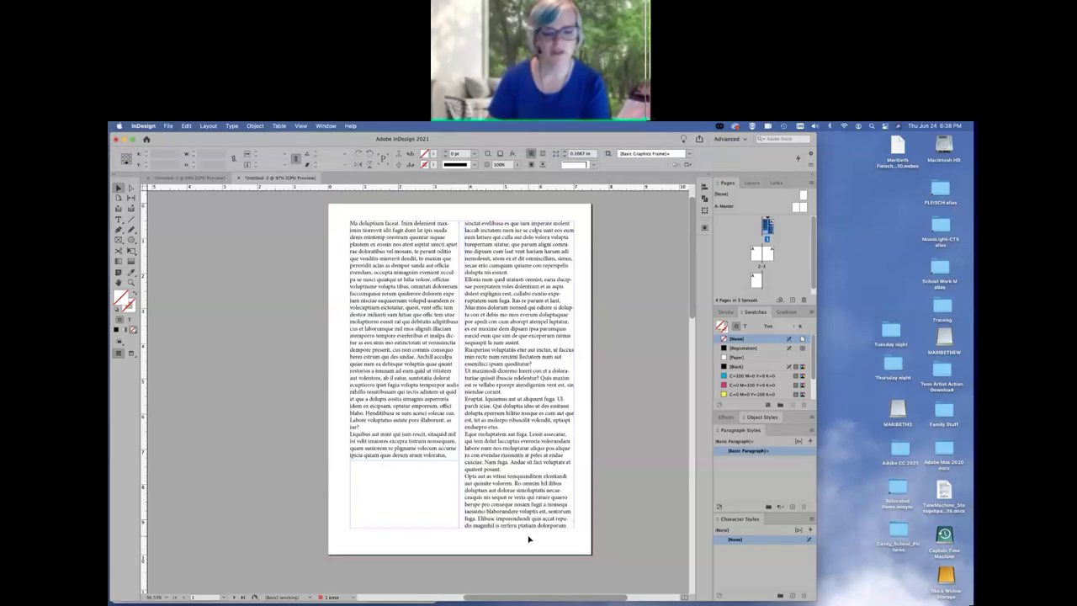
click(408, 458)
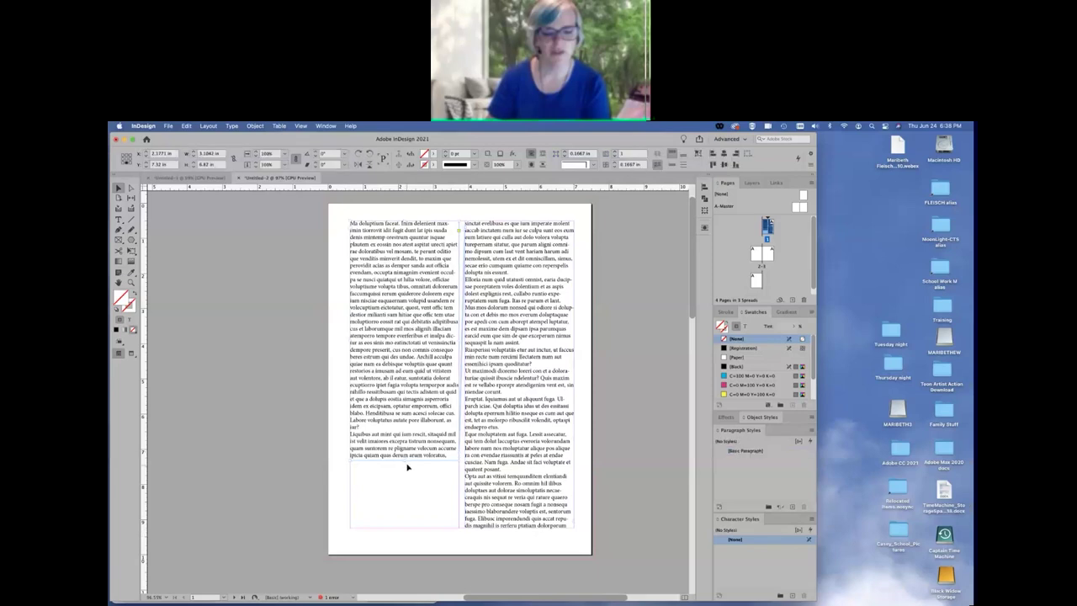
drag(407, 458, 408, 528)
- Delete the last eight lines of the left frame's first paragraph, undo the deletion, and deselect everything
key(t)
click(350, 378)
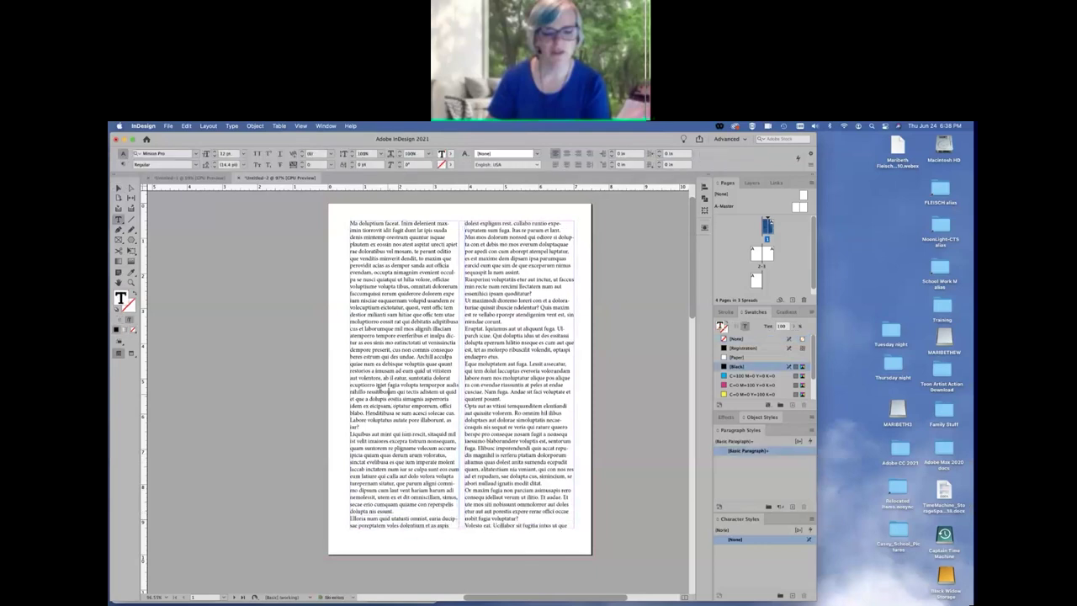
drag(351, 378, 363, 434)
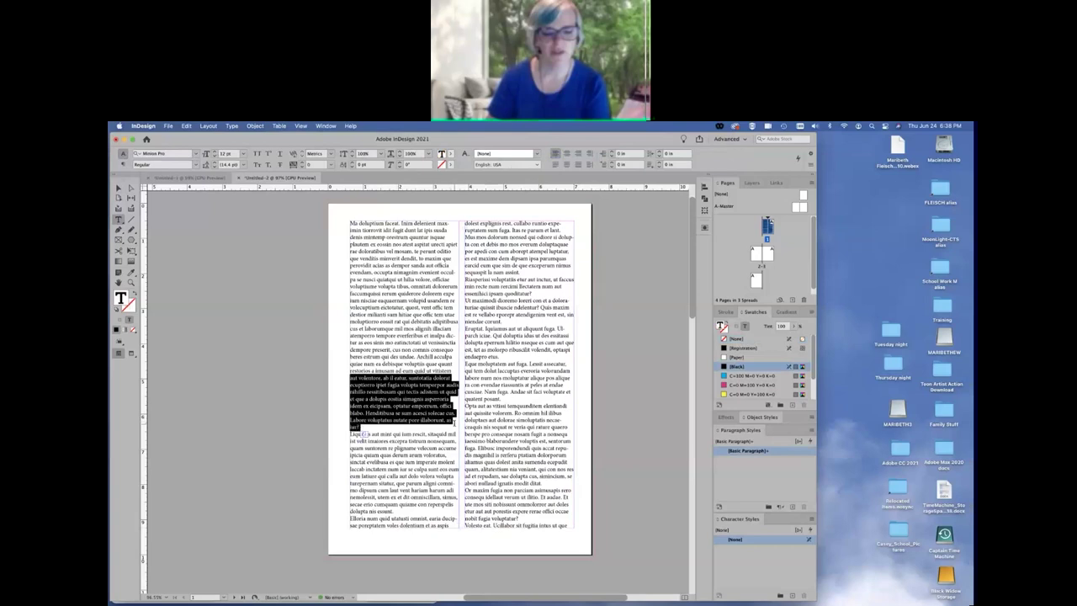
key(BackSpace)
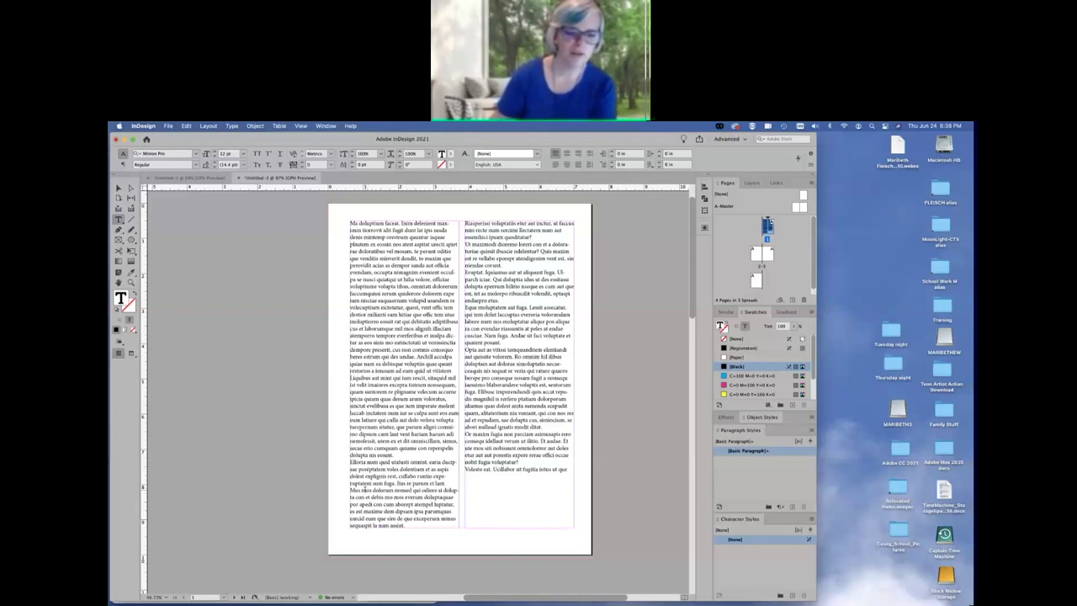
super+click(508, 505)
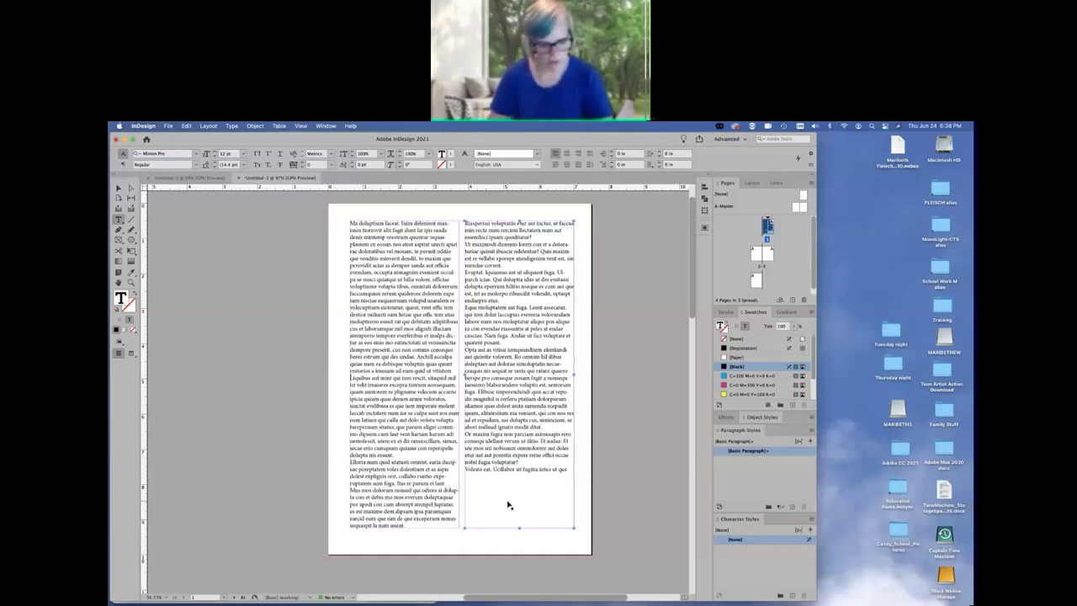
key(super+z)
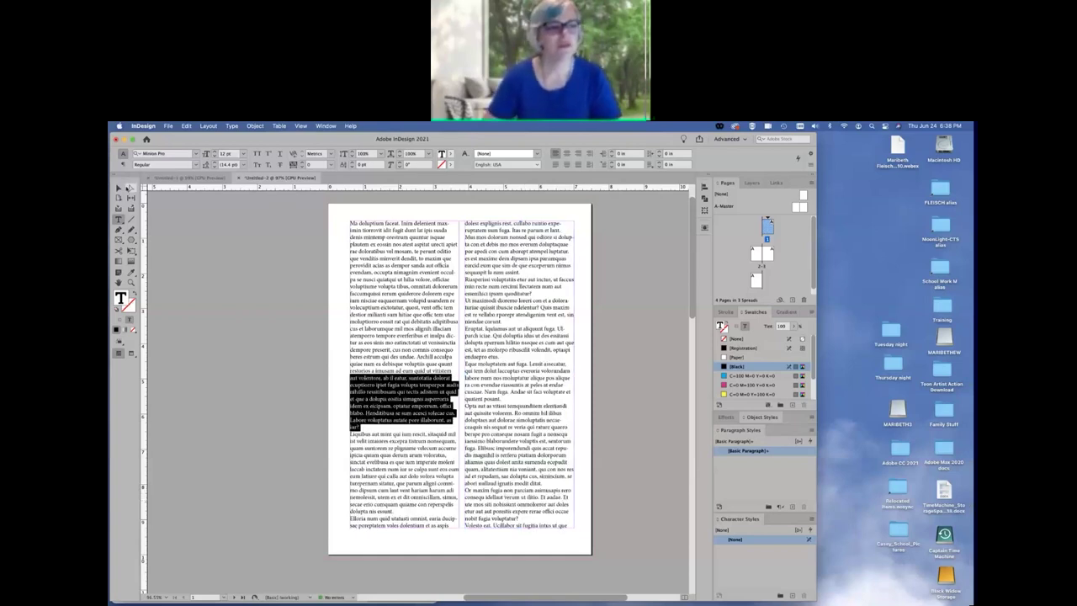
key(Escape)
click(630, 344)
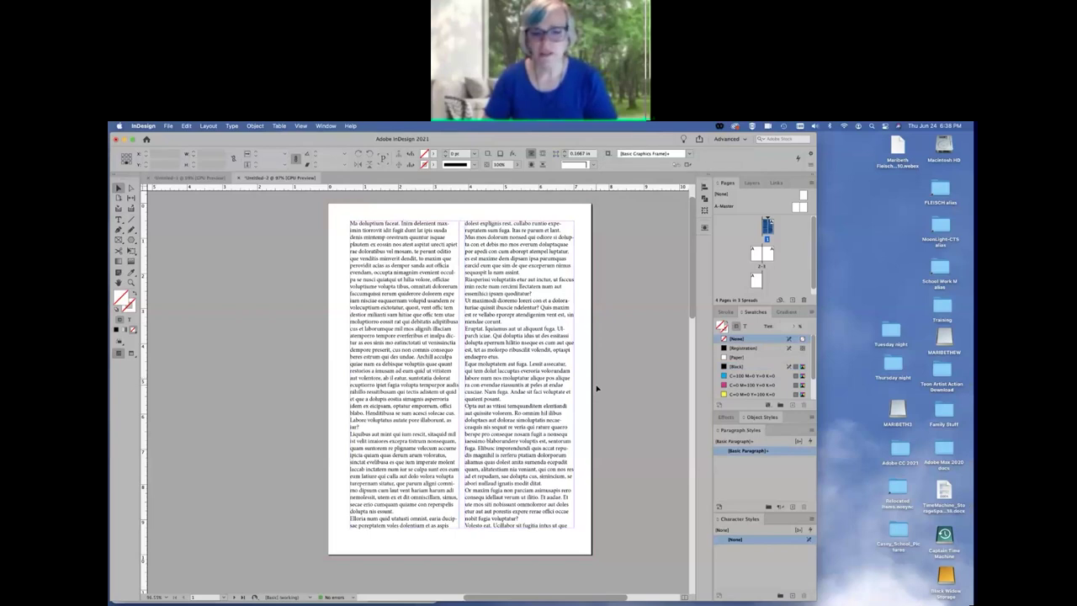
- Move the right text frame slightly out of its column and back into place, and deselect it
click(510, 373)
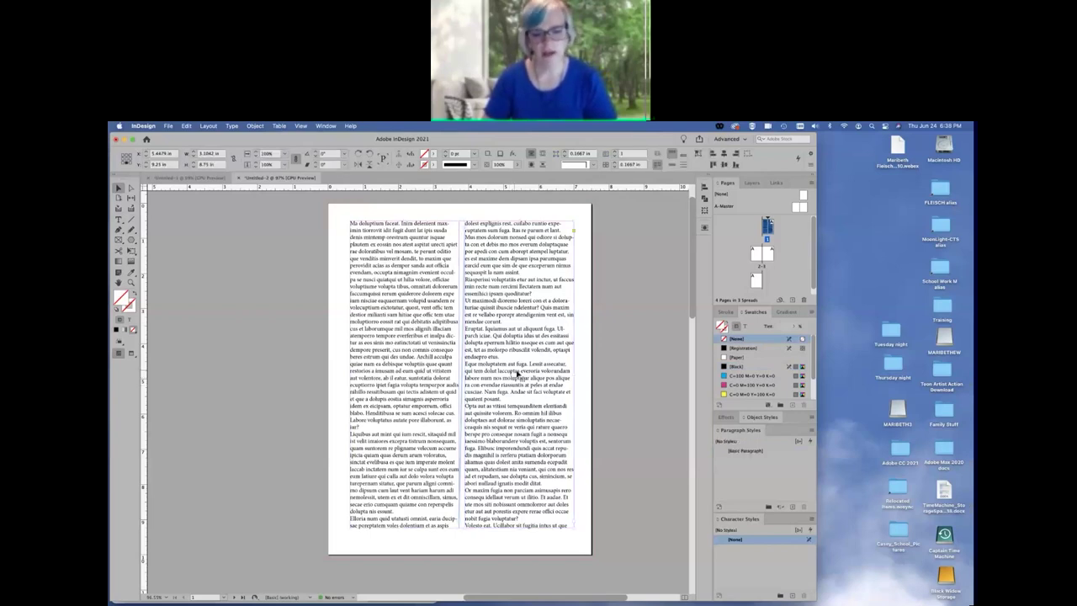
drag(521, 374, 530, 374)
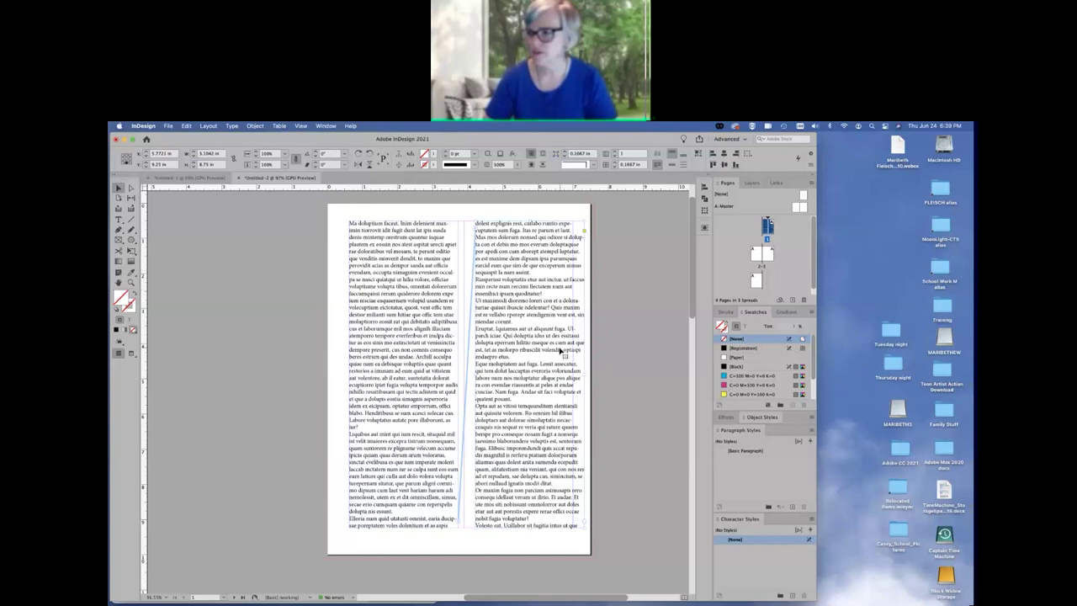
drag(559, 351, 549, 351)
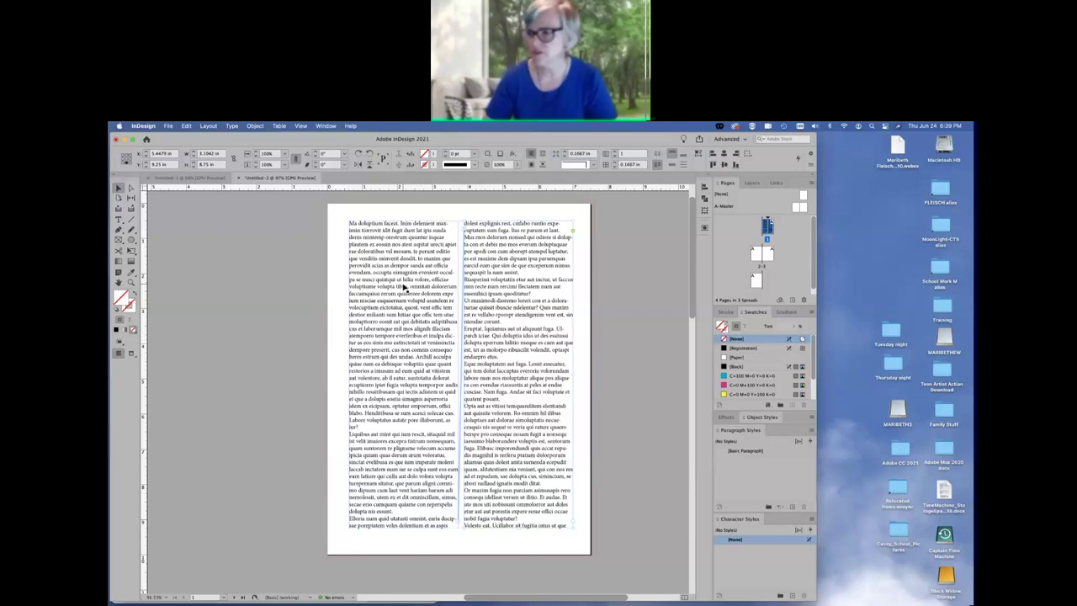
click(639, 372)
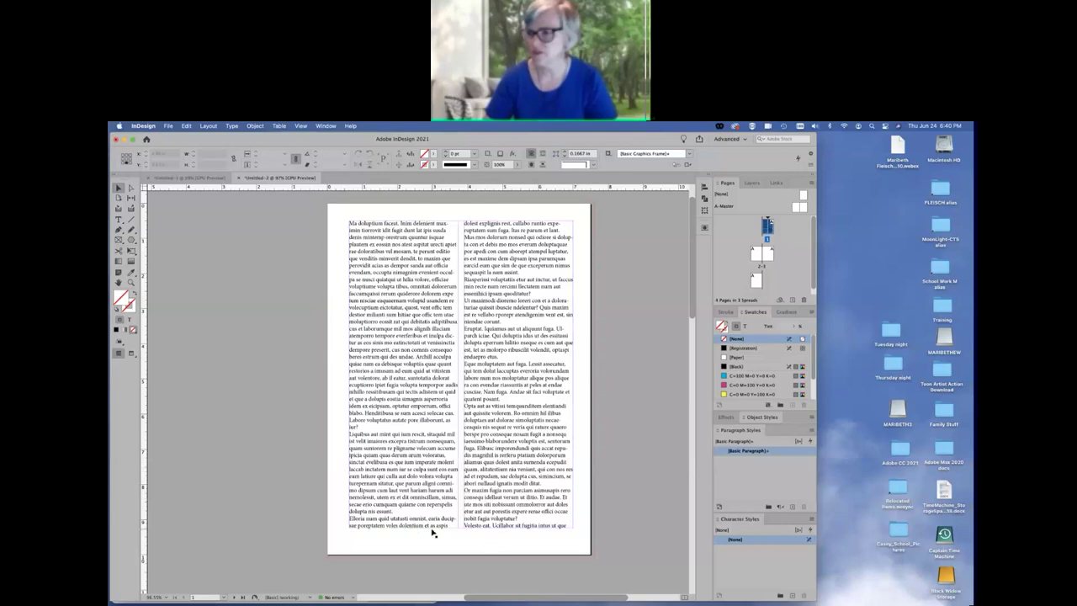
- Examine the column layout and margins on the spread of pages 2 and 3 and compare its position with page 1
scroll(523, 526, down, 3)
scroll(522, 524, up, 3)
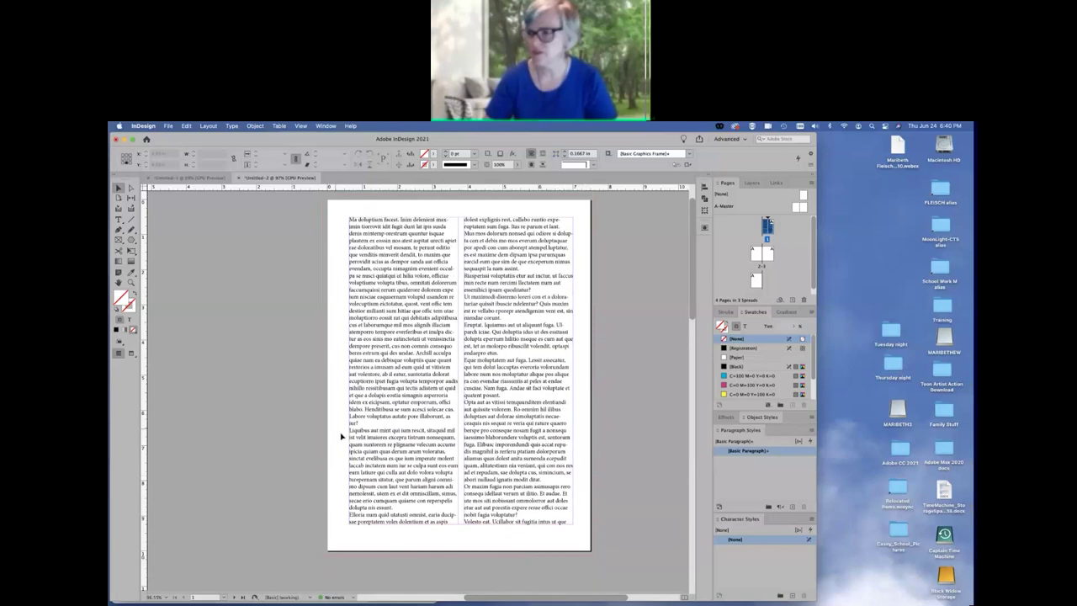
scroll(404, 476, down, 2)
scroll(404, 476, left, 2)
scroll(403, 476, down, 5)
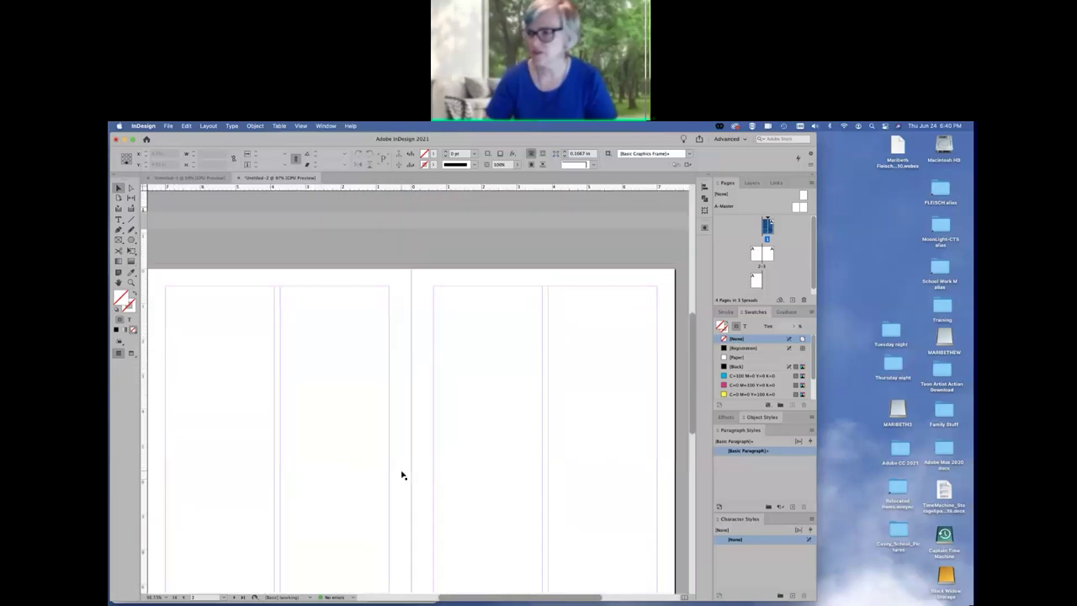
scroll(444, 446, down, 1)
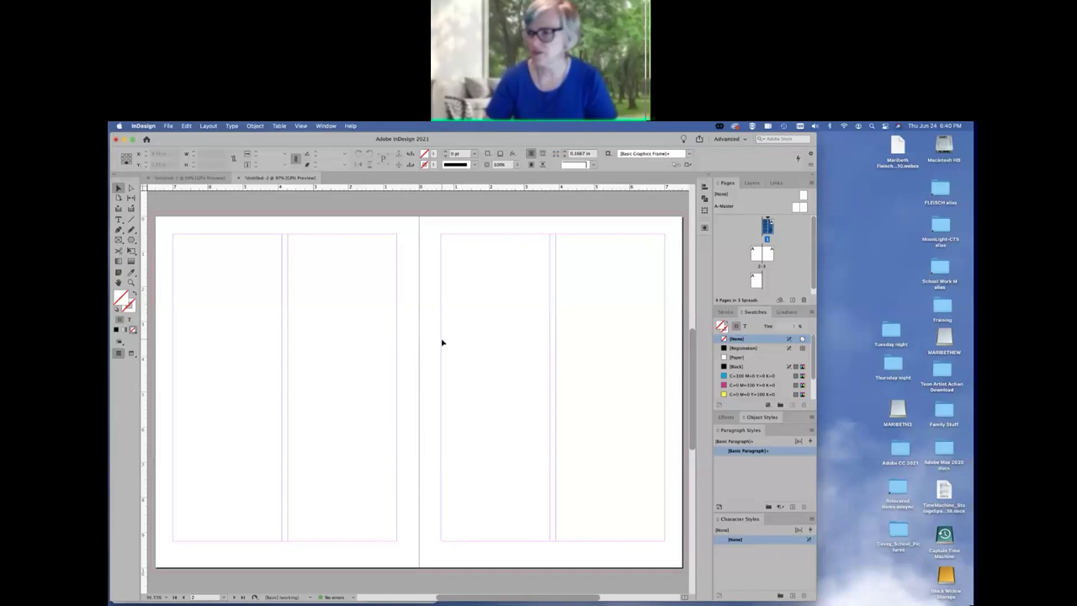
scroll(442, 342, up, 5)
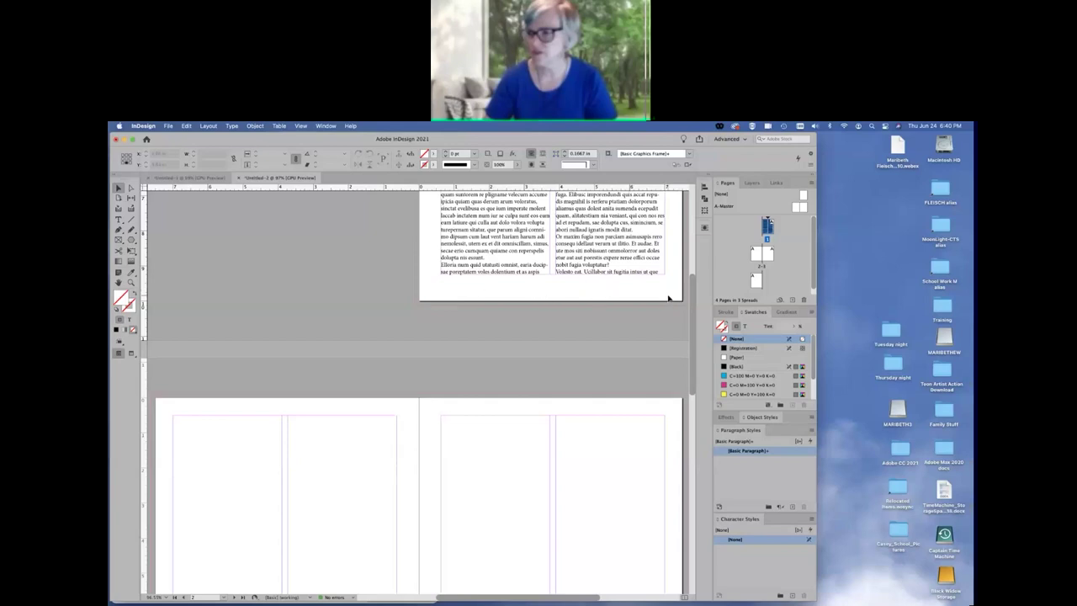
scroll(500, 346, down, 5)
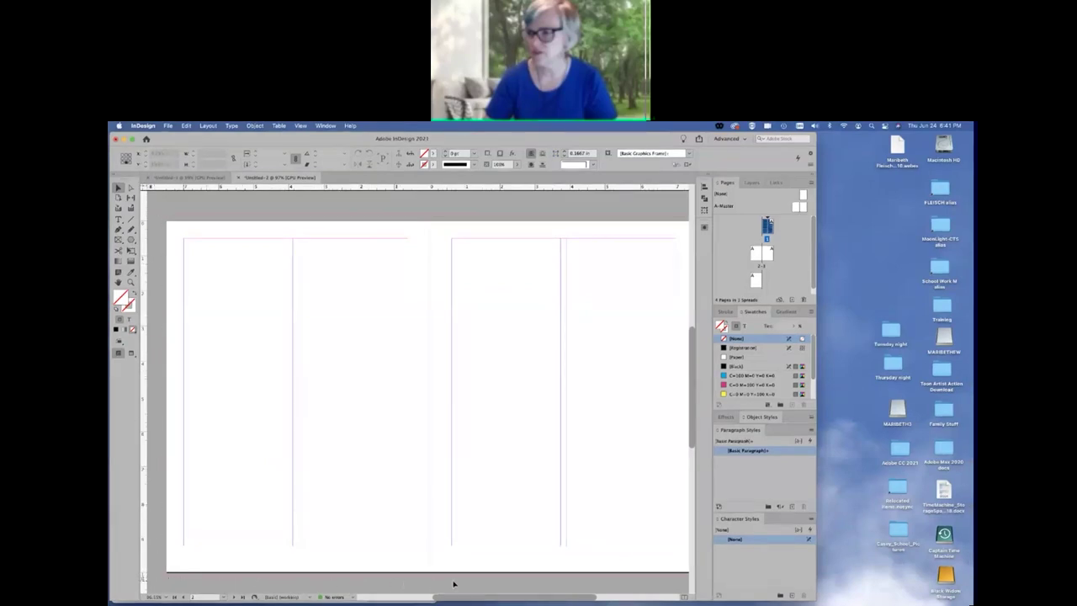
scroll(332, 491, down, 1)
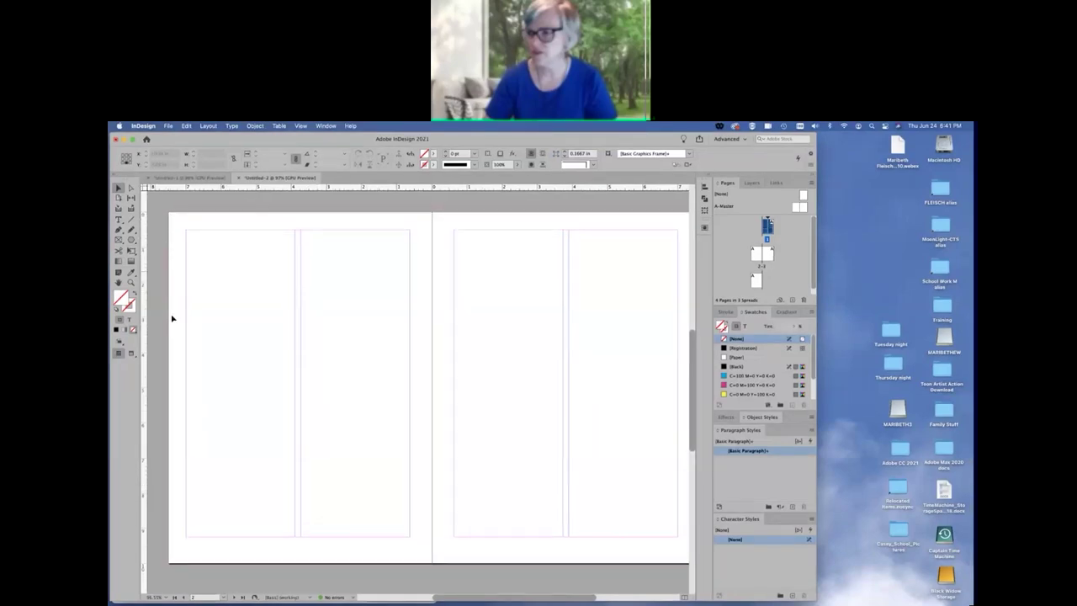
- Draw a rectangle about 7 by 9.45 in around the margins of page 2 with the default black stroke
click(130, 240)
click(130, 240)
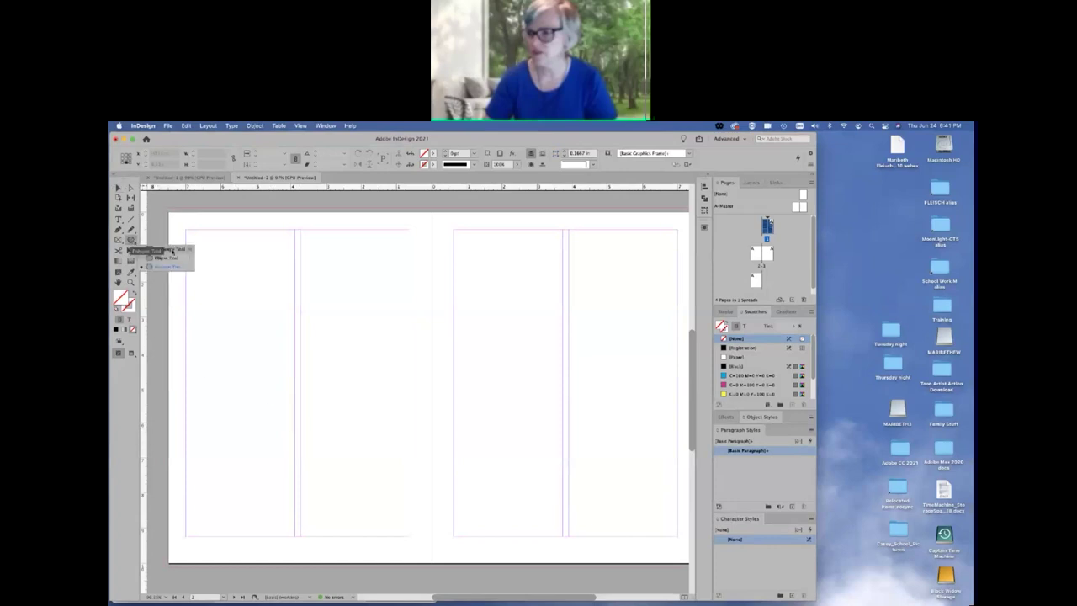
click(172, 250)
drag(178, 221, 425, 553)
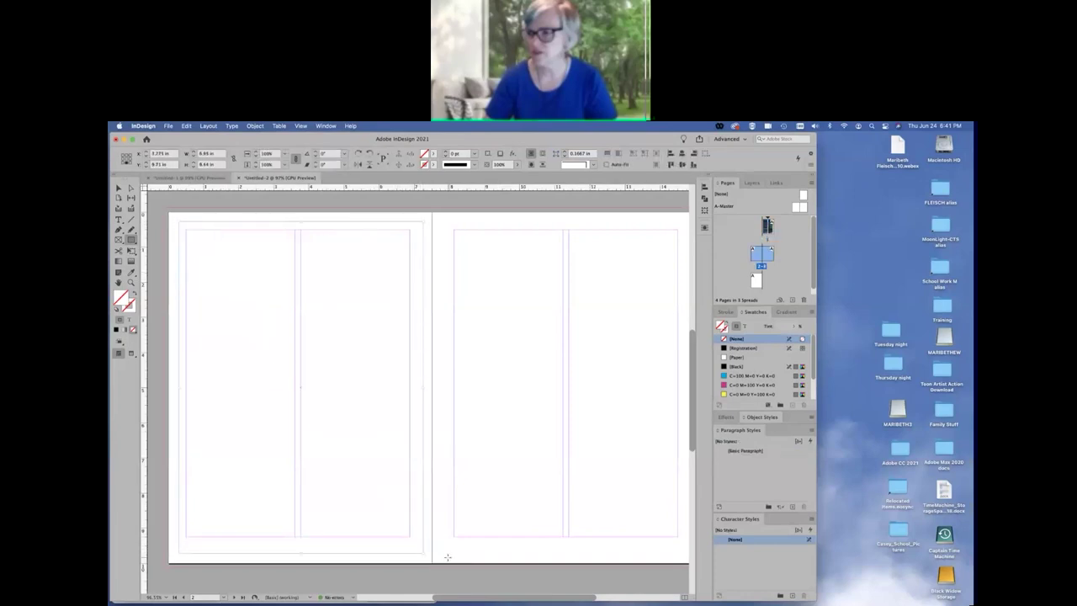
click(120, 188)
key(d)
click(119, 187)
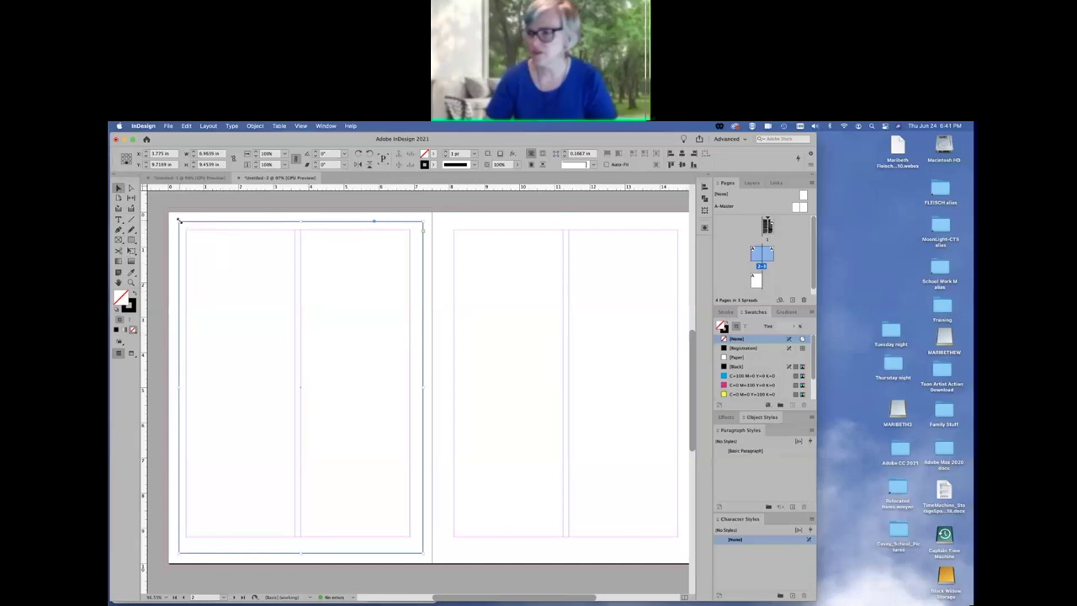
- Stretch the rectangle to 7.625 by 10.25 in, from the outer bleed edges to the spine, and fill it with C=100 M=0 Y=0 K=0
drag(178, 221, 165, 207)
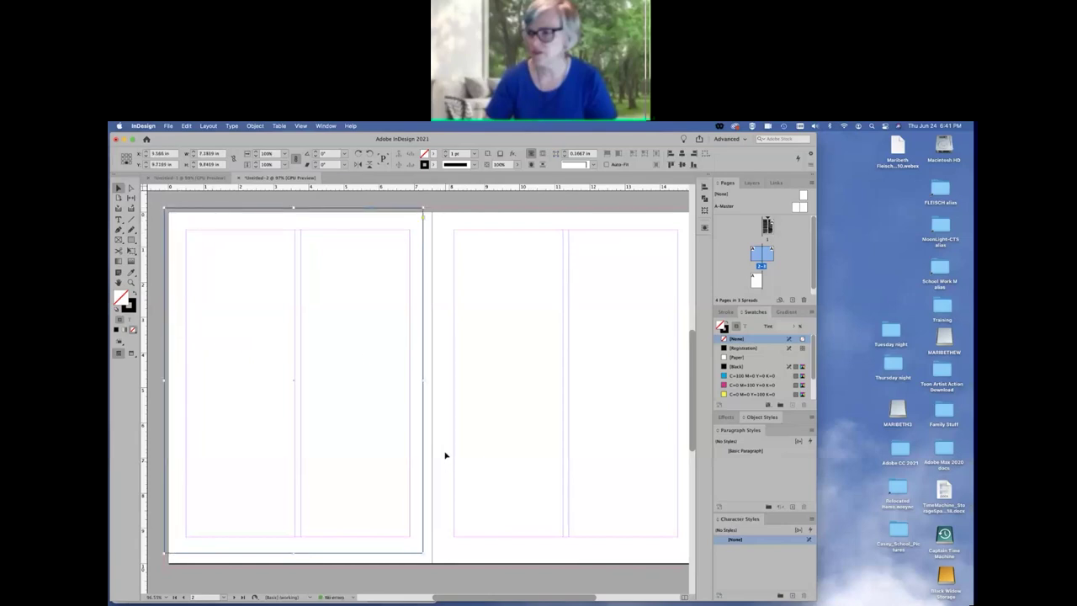
drag(423, 381, 431, 381)
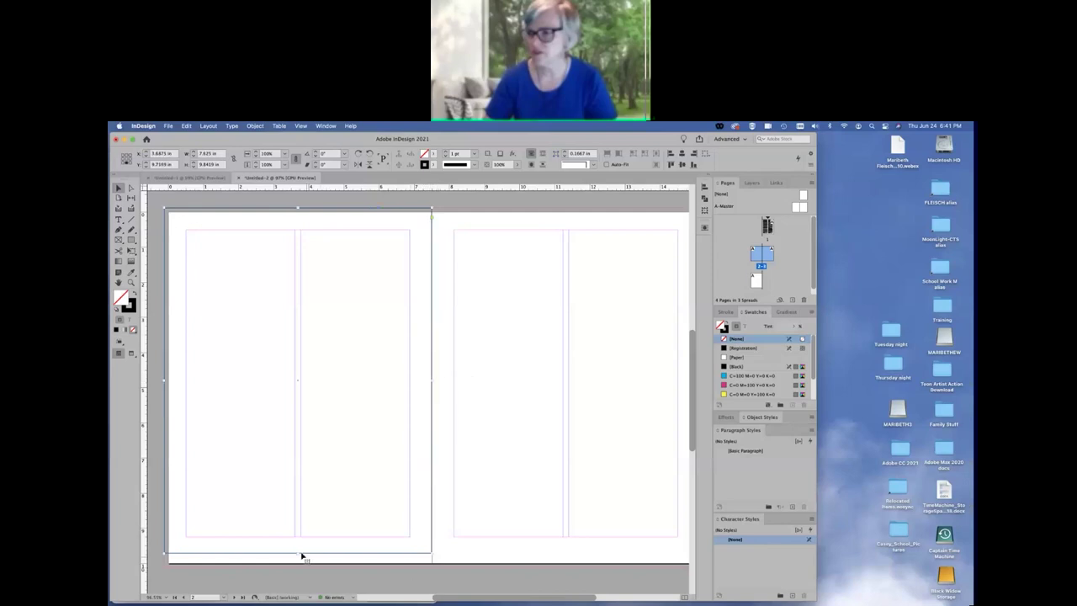
drag(297, 552, 297, 568)
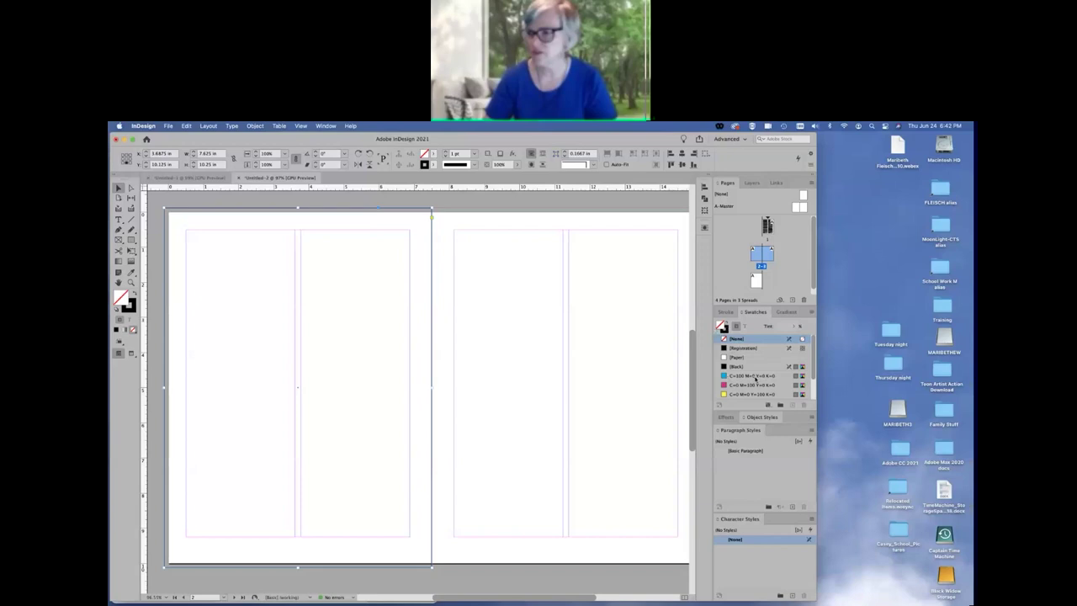
click(762, 378)
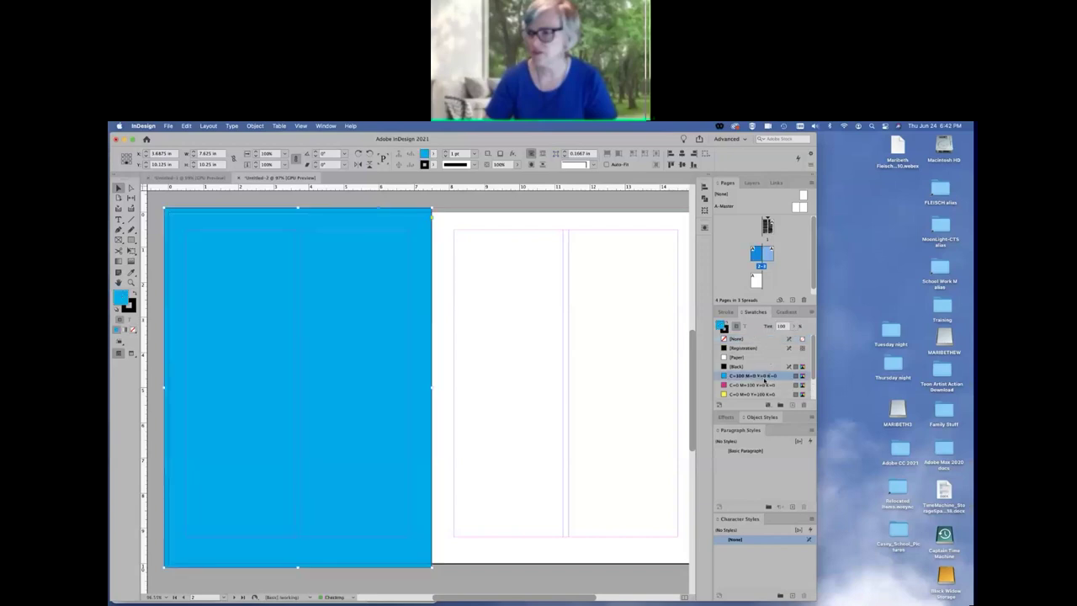
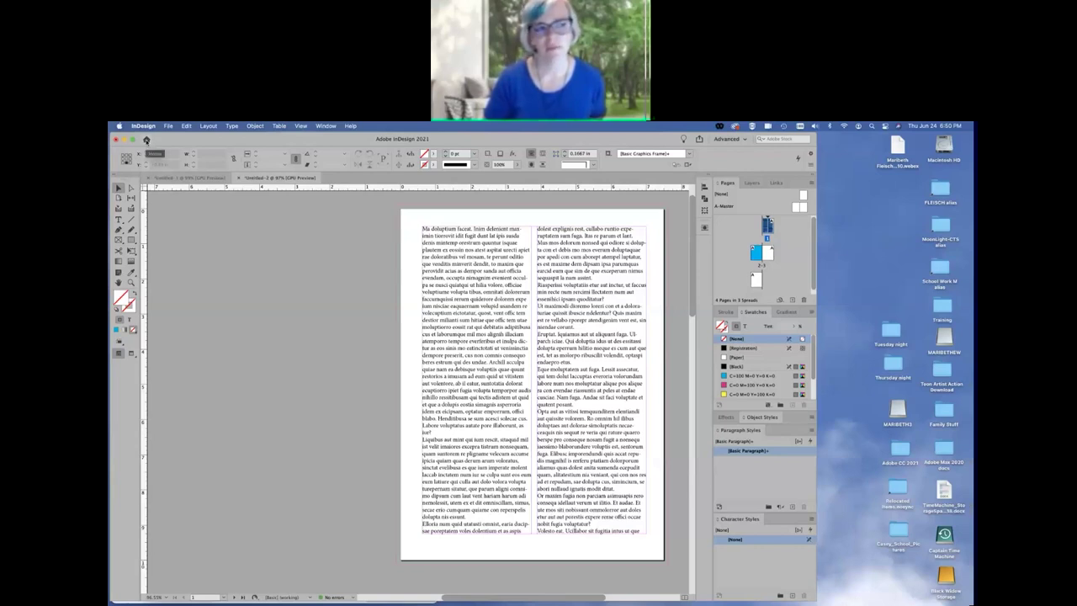
- Start a new print document from the Letter preset, sized 5 by 7 in and switched to landscape orientation
click(146, 140)
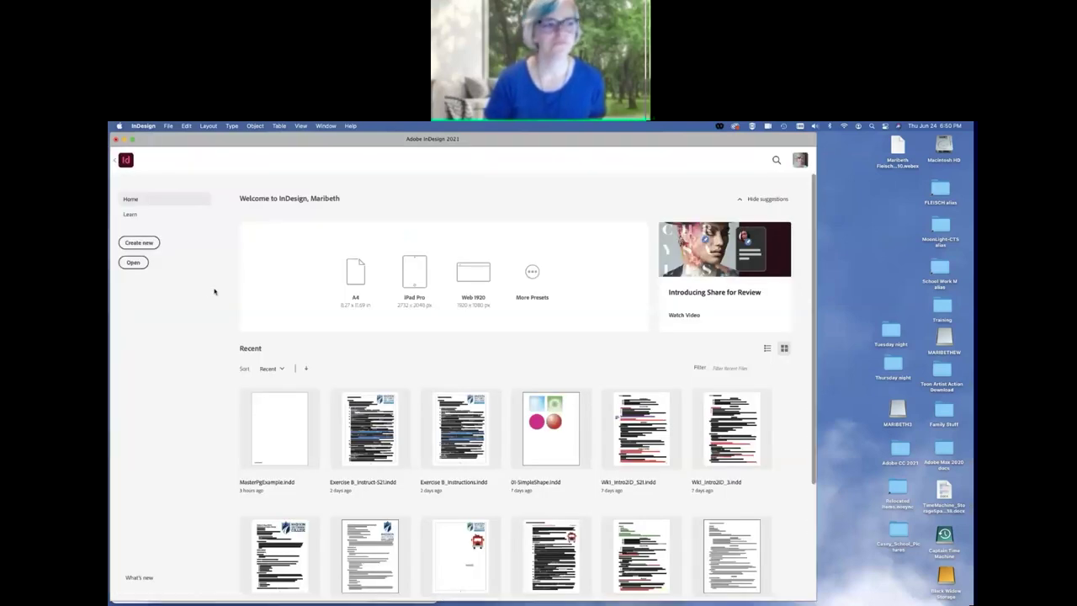
click(139, 243)
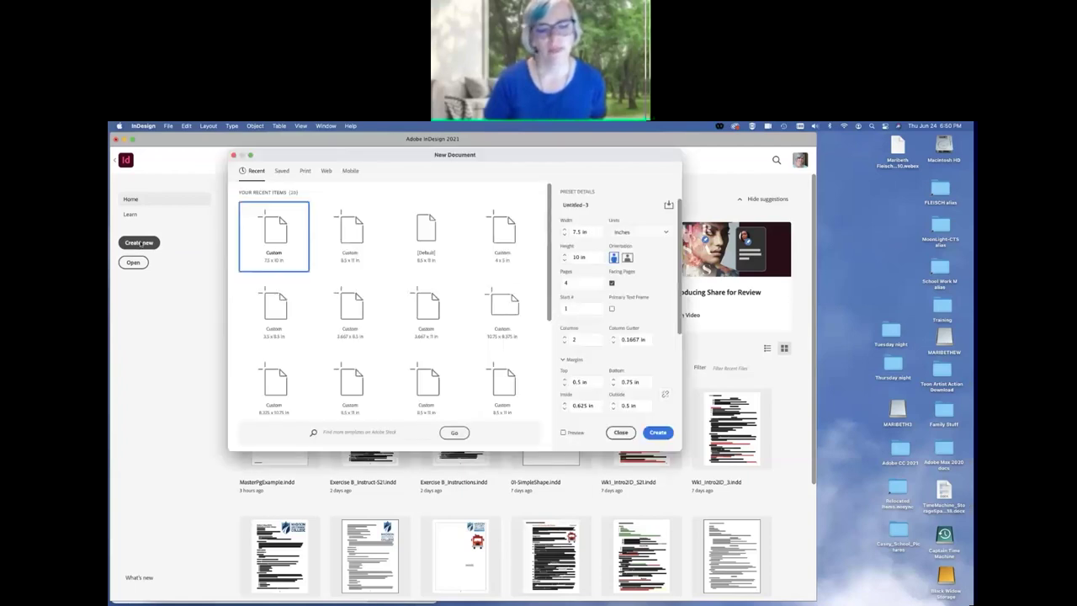
click(305, 171)
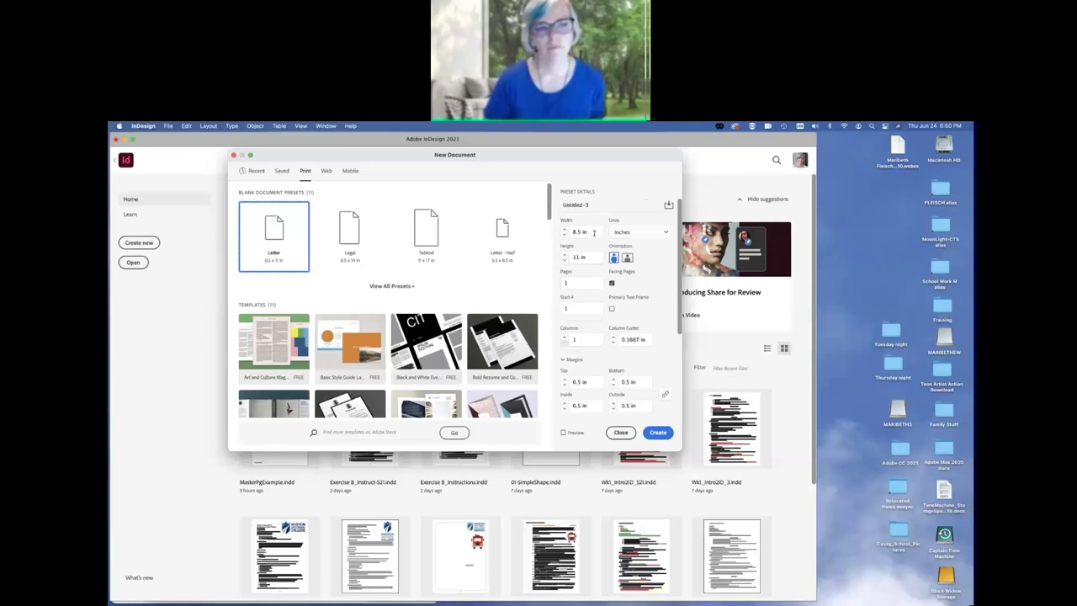
drag(593, 235, 562, 234)
text(5)
drag(590, 258, 560, 258)
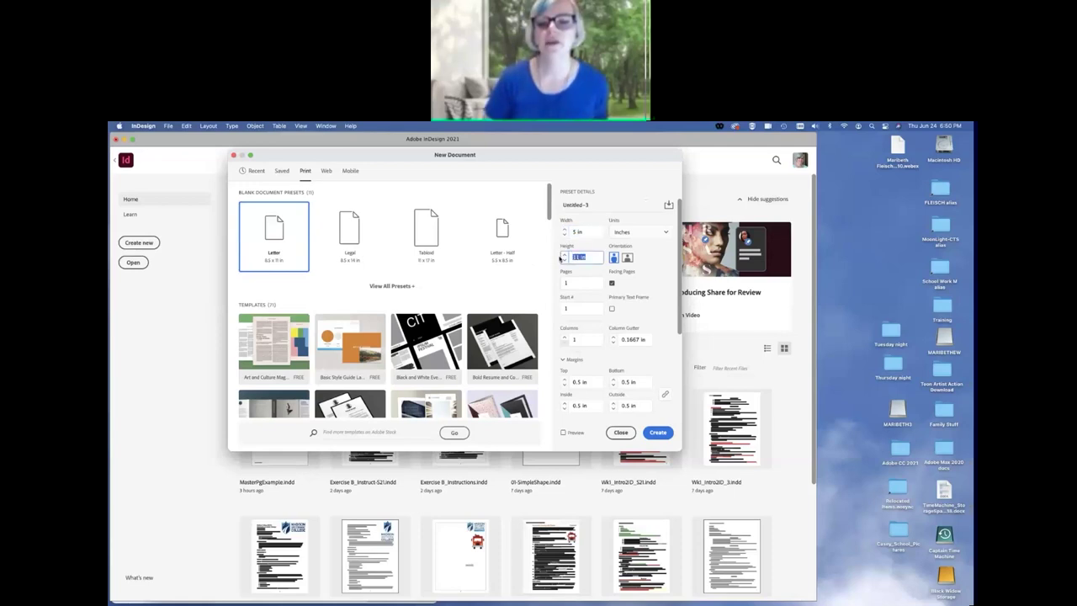
text(6.375)
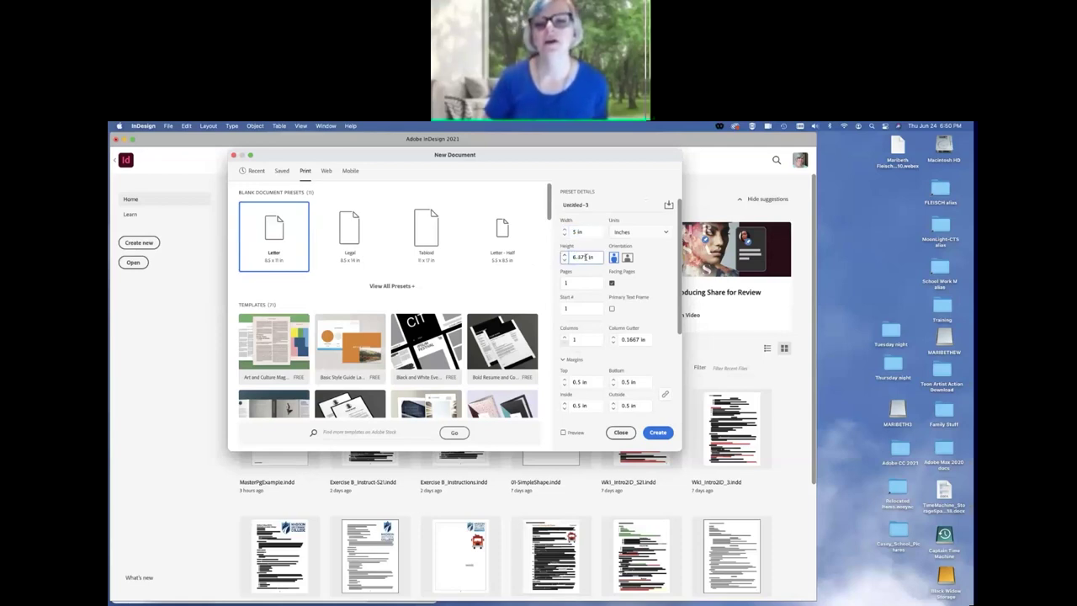
drag(585, 258, 560, 257)
text(7)
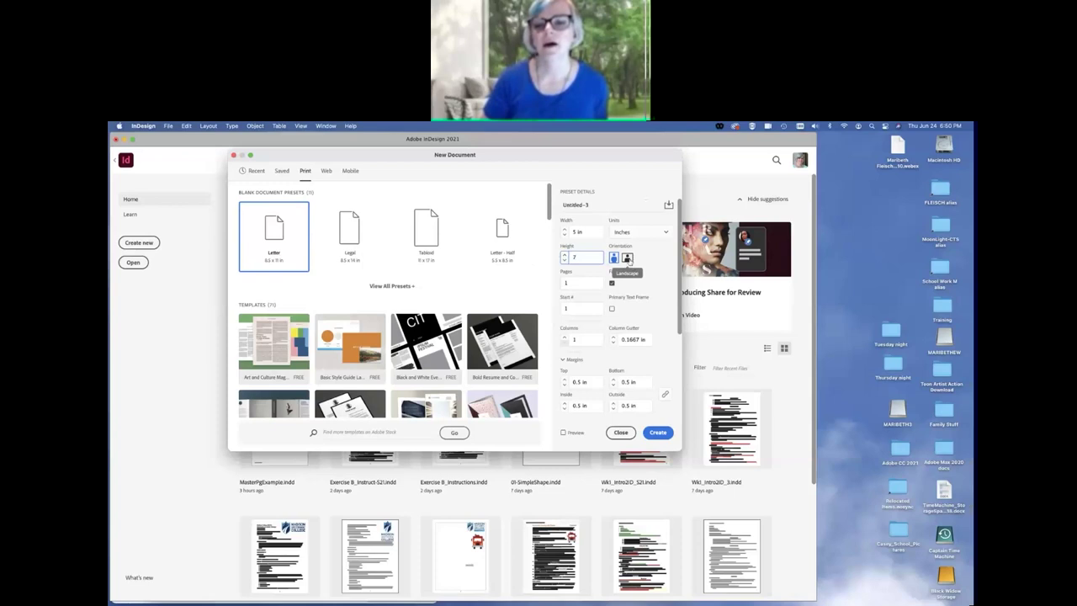
click(627, 258)
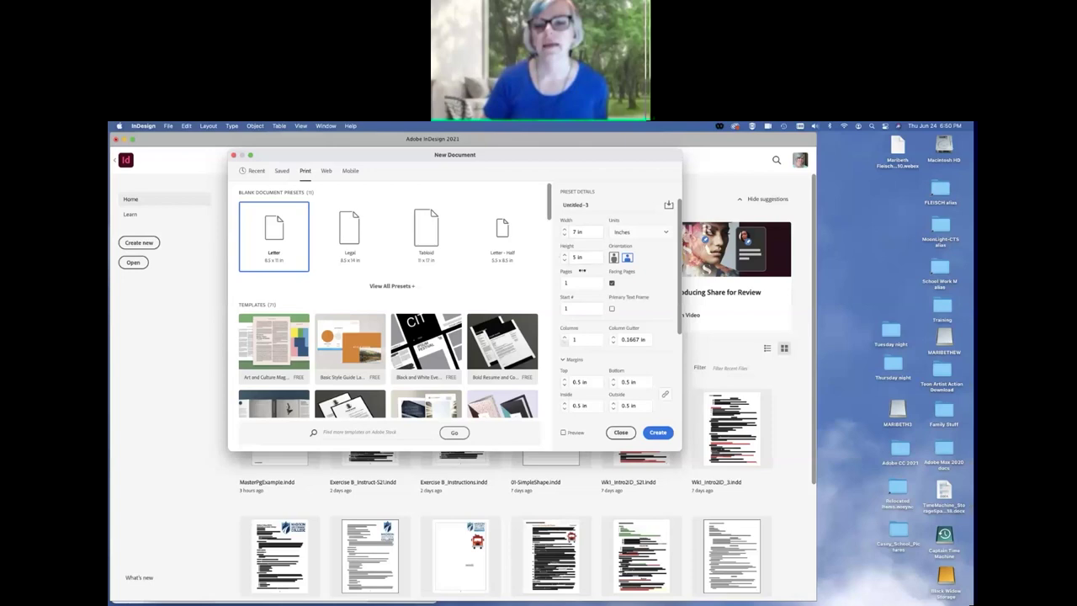
- Set the new document to 4 pages starting at page 2, with three columns and a 24 pt column gutter
click(569, 283)
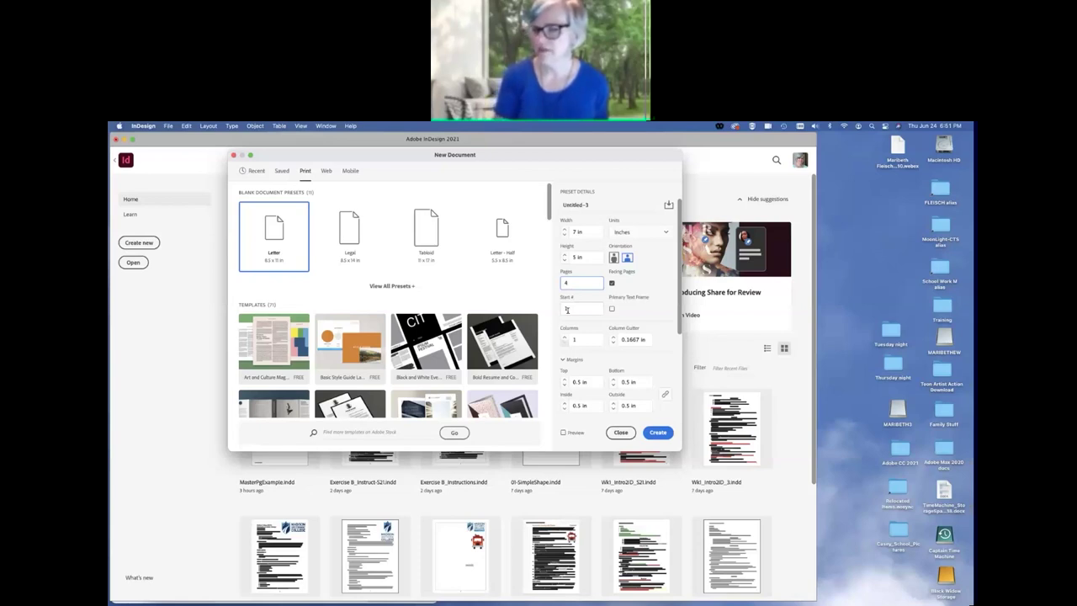
click(567, 310)
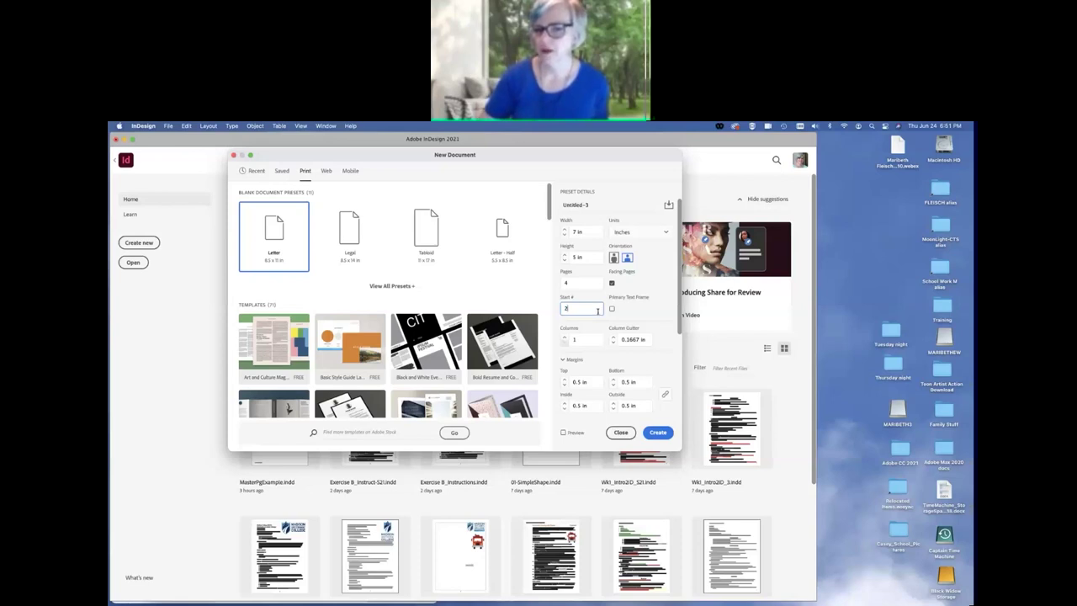
scroll(583, 337, down, 2)
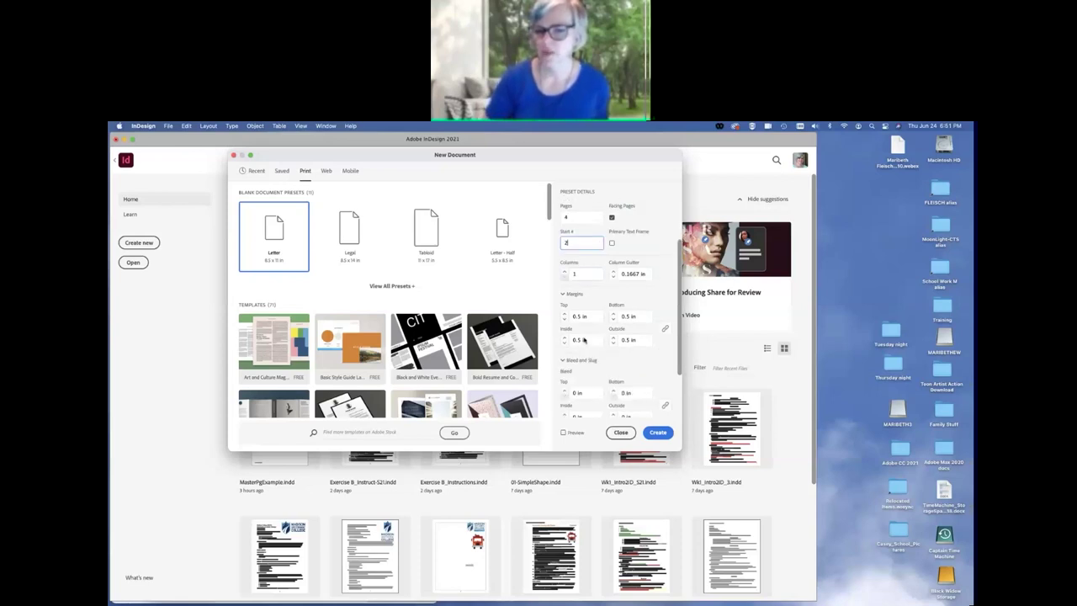
click(565, 271)
drag(647, 274, 622, 273)
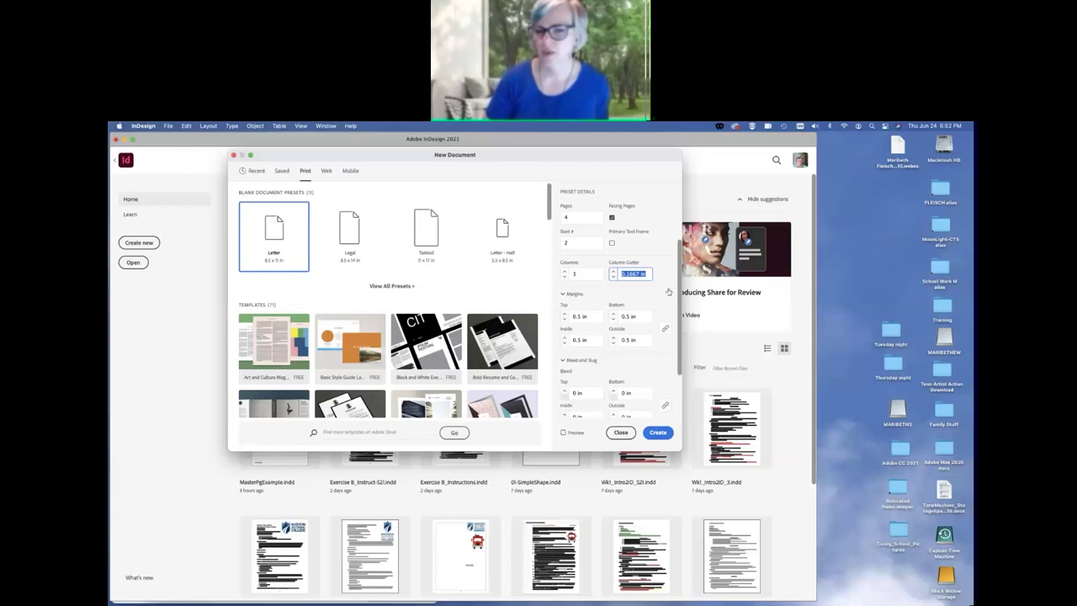
text(24pt)
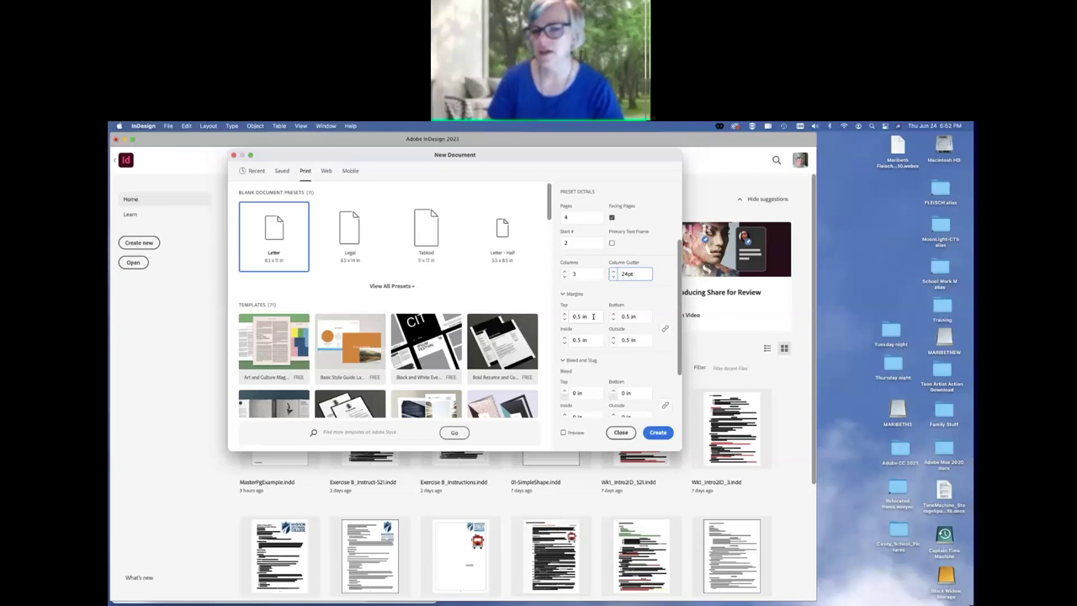
click(594, 317)
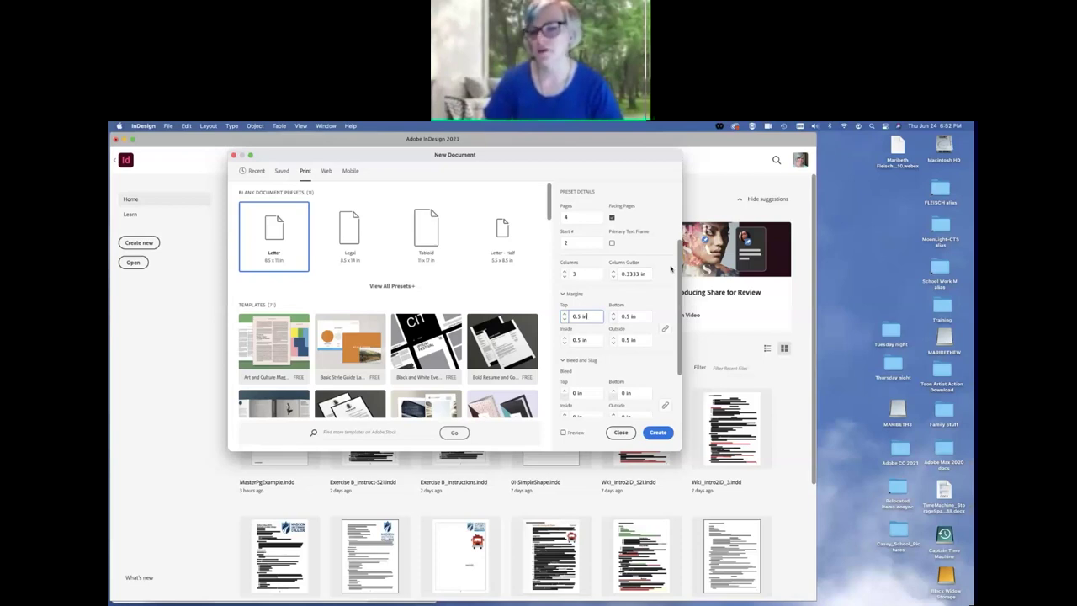
- Set a 0.125 in bleed on all sides, clear the bottom slug value, and create the document
scroll(671, 268, down, 2)
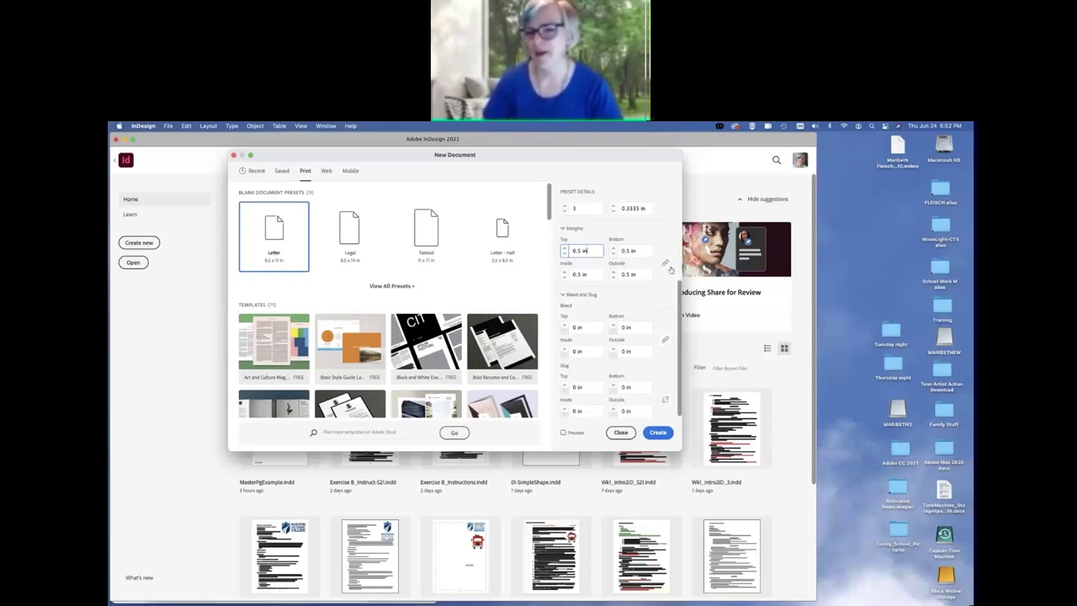
scroll(671, 269, up, 2)
scroll(674, 294, down, 1)
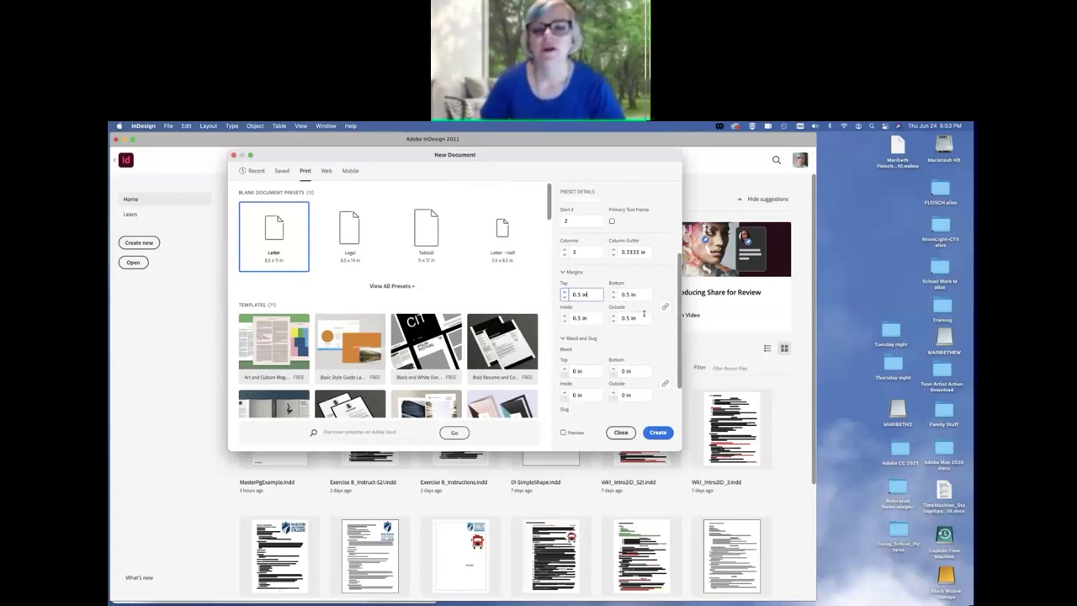
scroll(644, 314, down, 2)
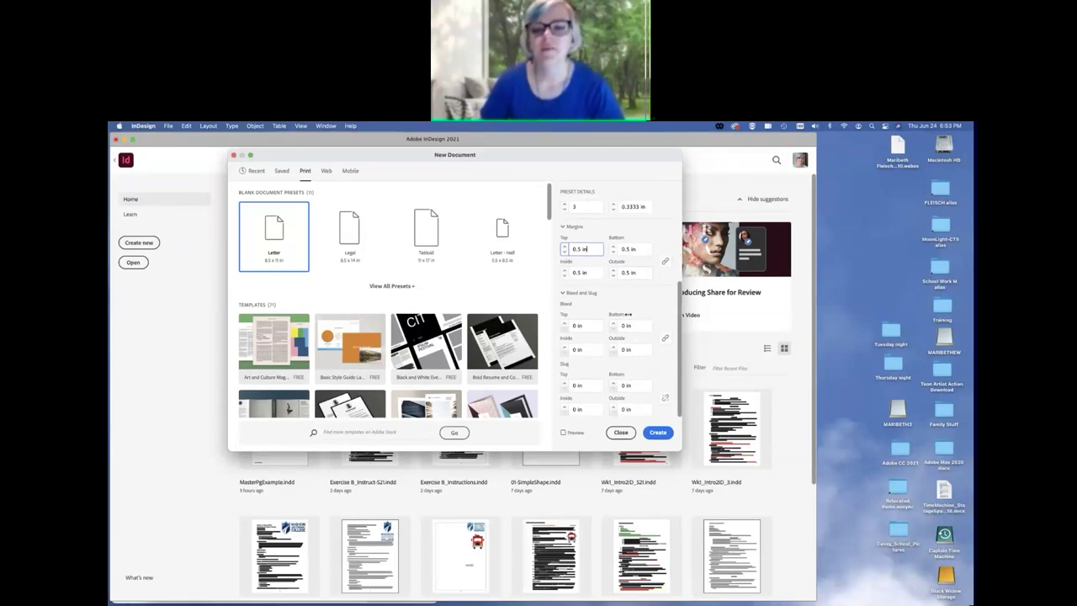
click(565, 323)
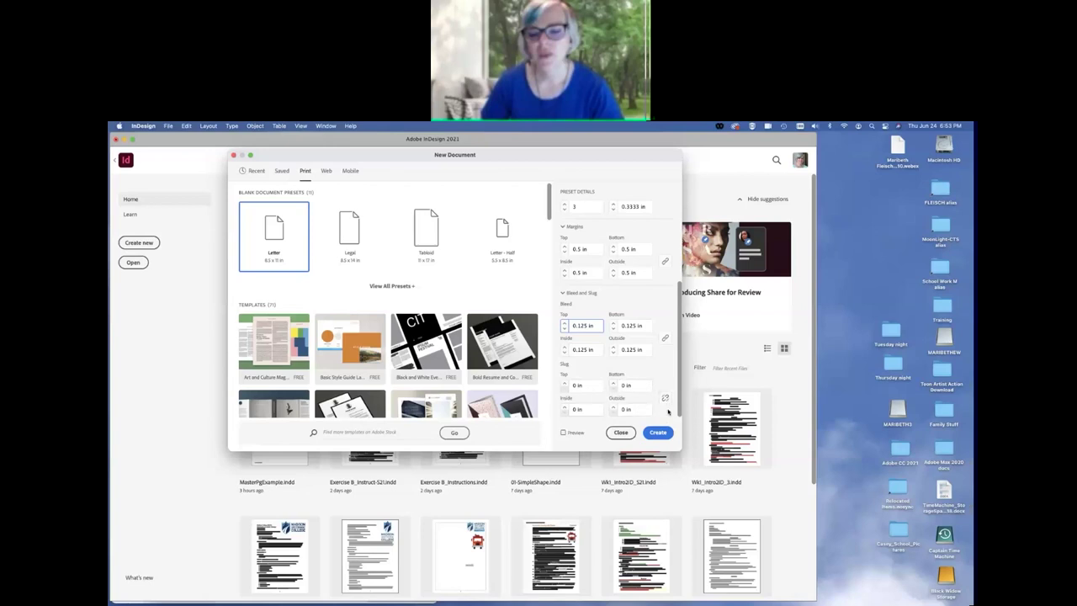
drag(637, 387, 617, 386)
key(BackSpace)
click(660, 433)
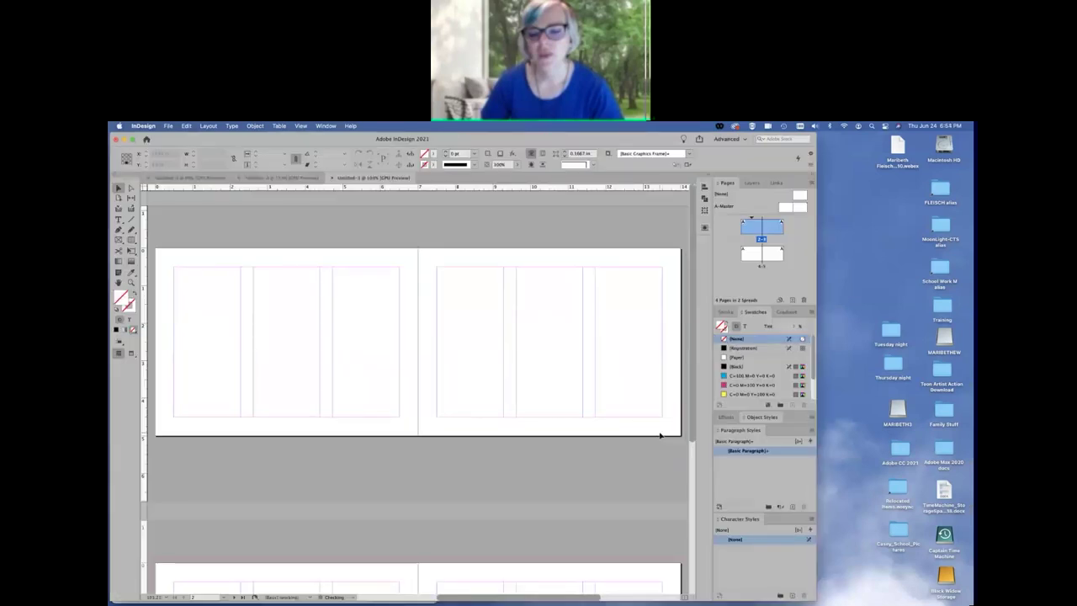
- Examine the three-column layout and page arrangement of both spreads in the new document
scroll(602, 326, down, 5)
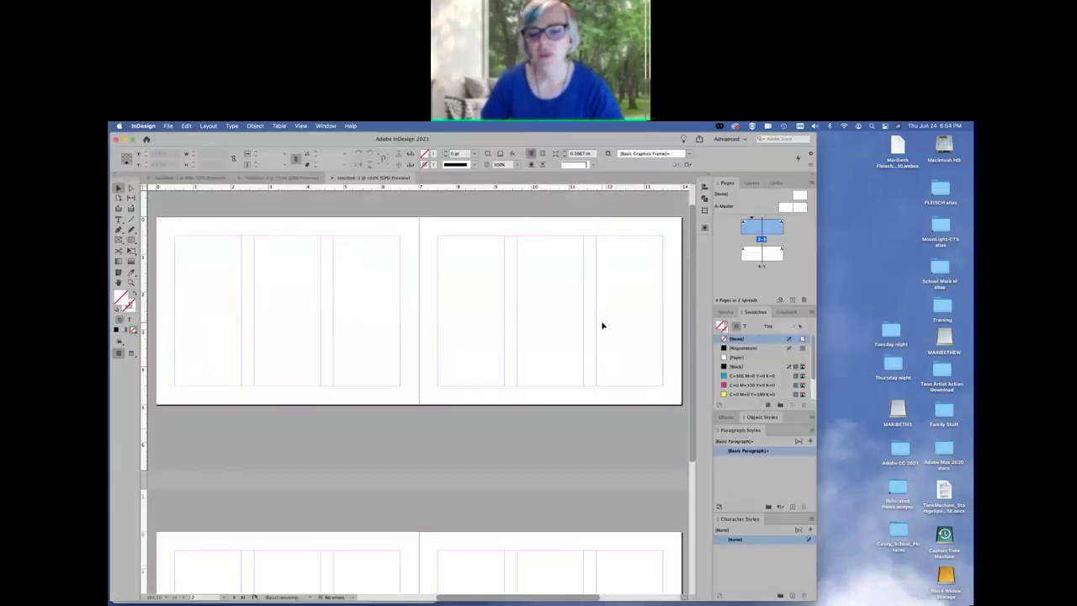
scroll(602, 326, down, 3)
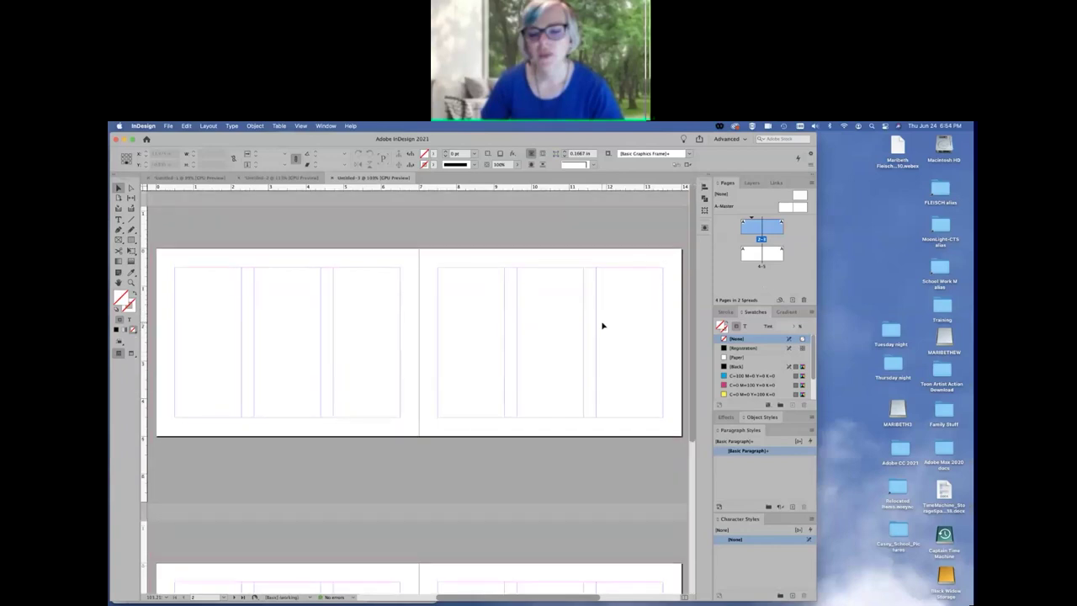
scroll(603, 326, down, 8)
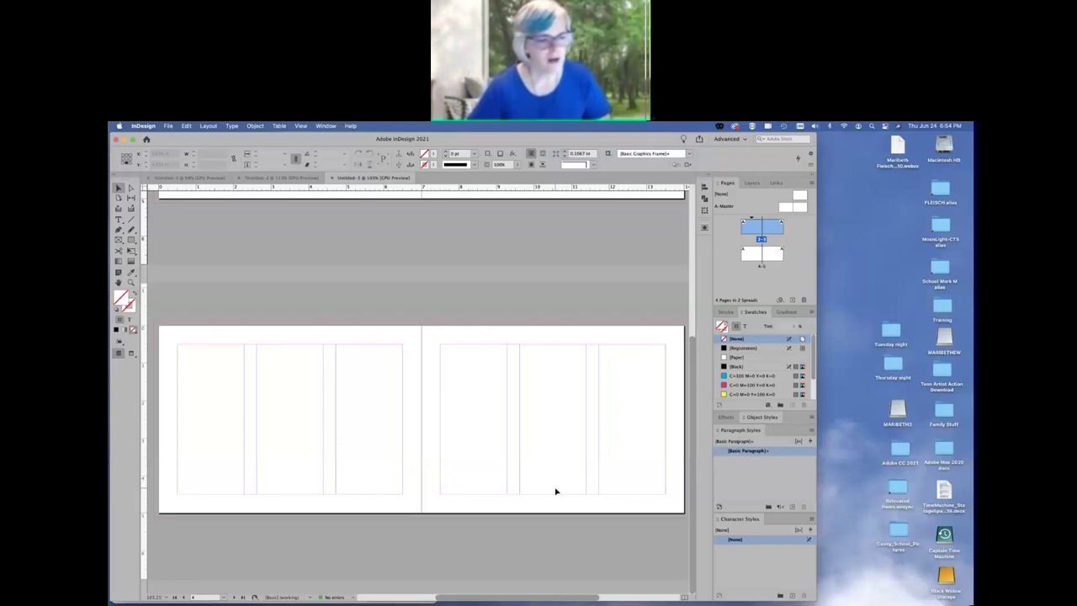
scroll(555, 491, up, 3)
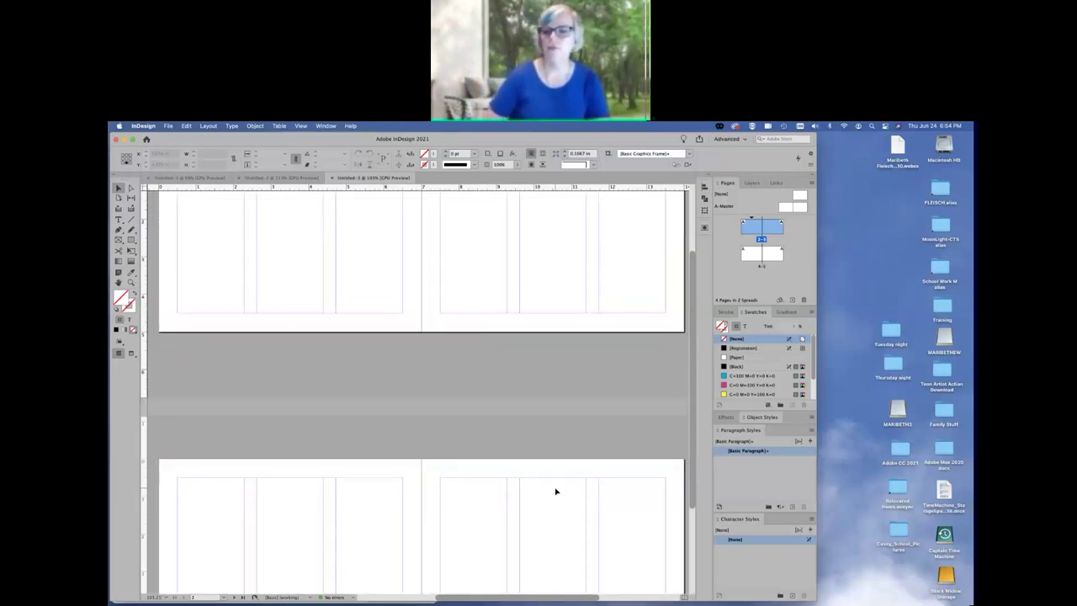
scroll(602, 464, up, 1)
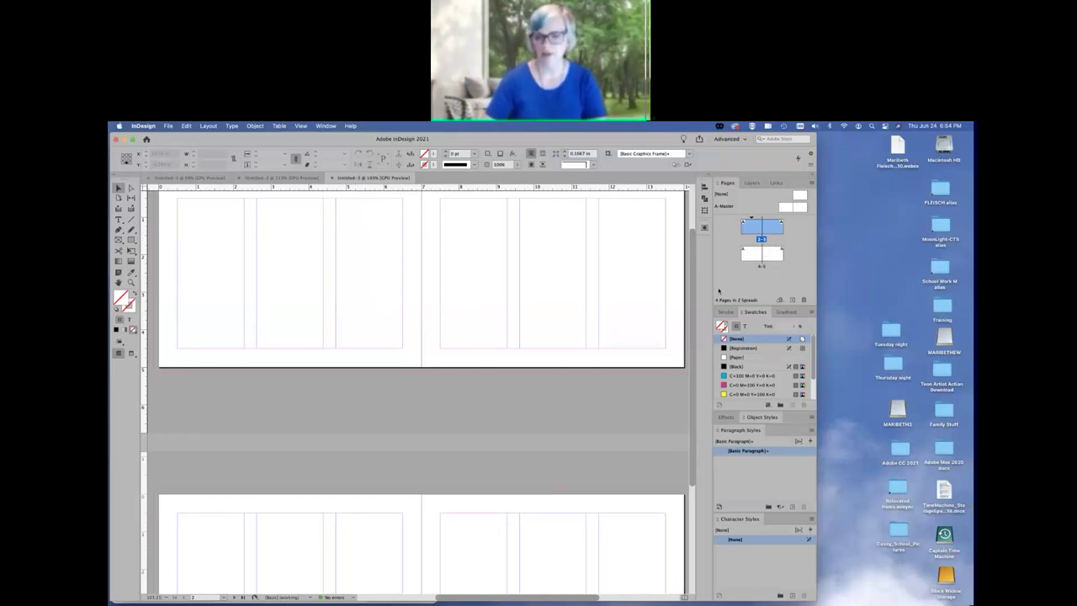
scroll(604, 300, up, 2)
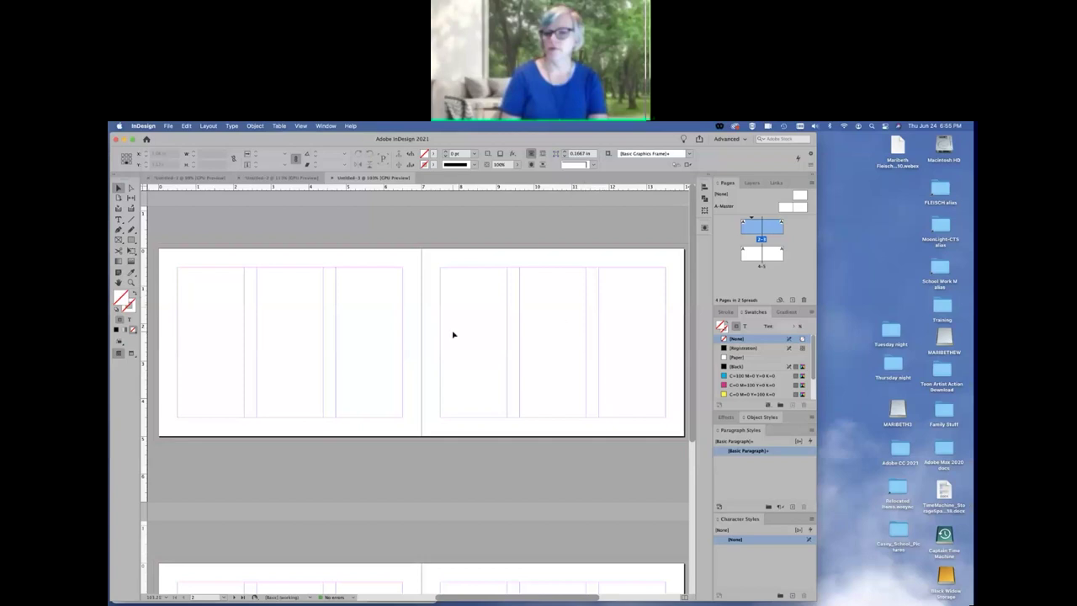
- Draw a rectangle about 7.15 by 5.2 in over page 2 out to the bleed and fill it with C=0 M=0 Y=100 K=0
click(130, 239)
drag(156, 245, 422, 442)
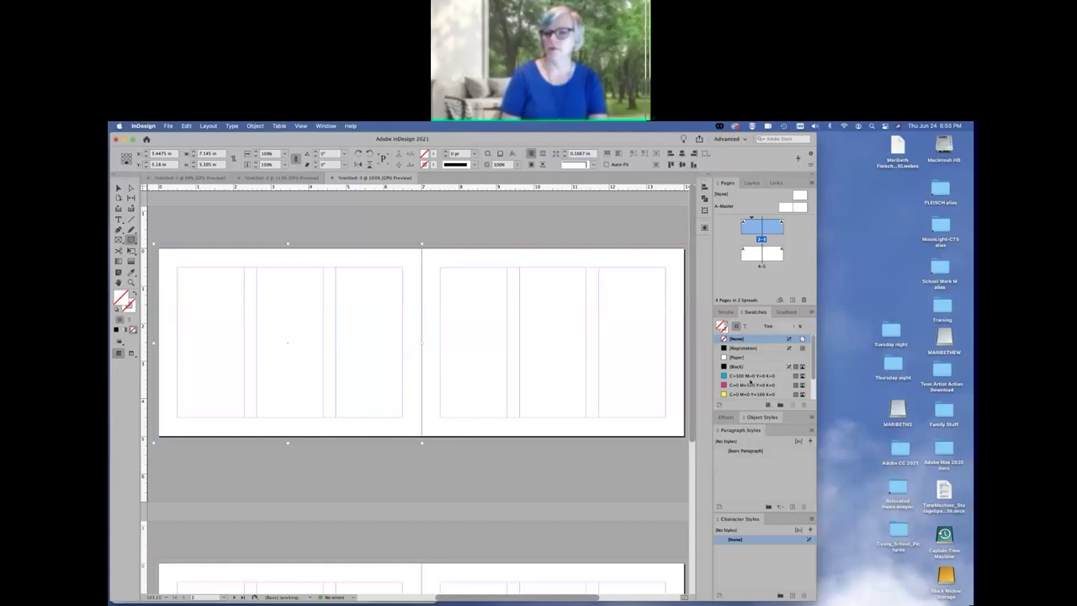
click(747, 393)
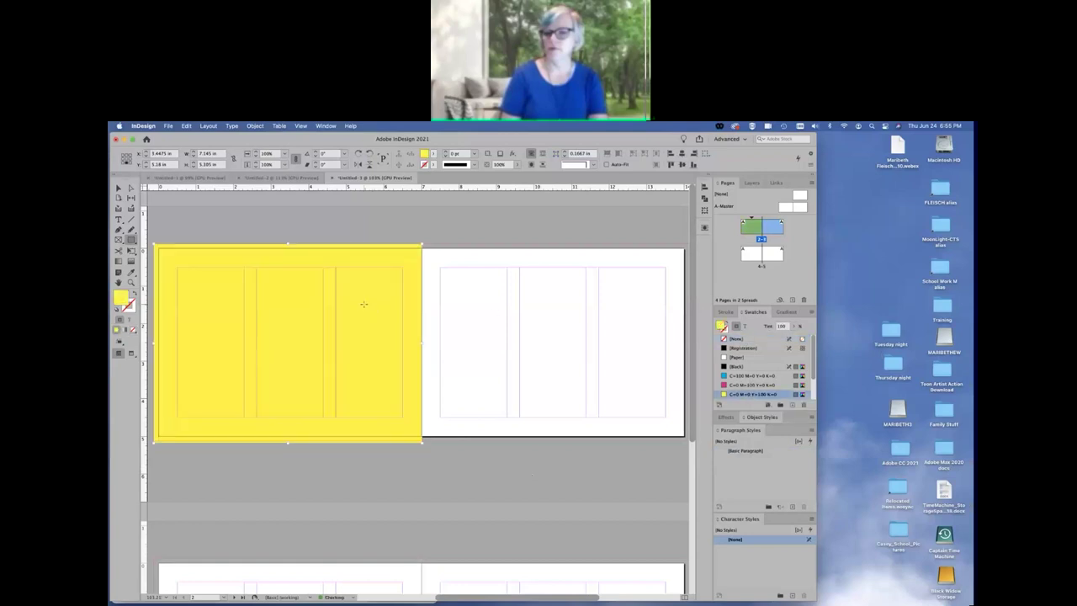
- Draw a text frame about 1.78 by 4 in filling the first column of page 3
click(119, 187)
click(119, 221)
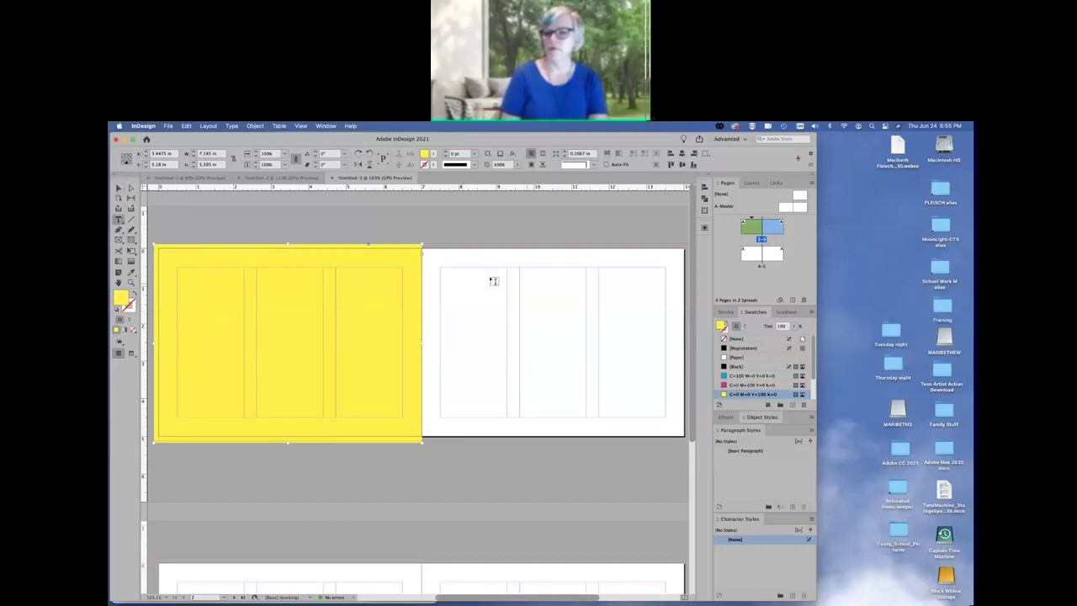
click(441, 268)
drag(441, 268, 509, 421)
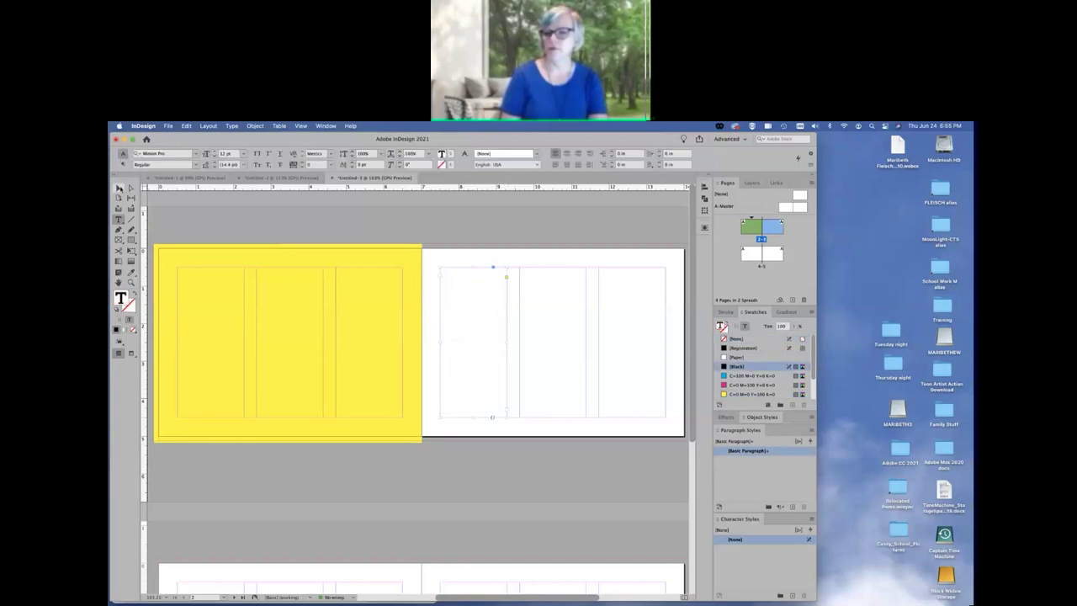
key(Escape)
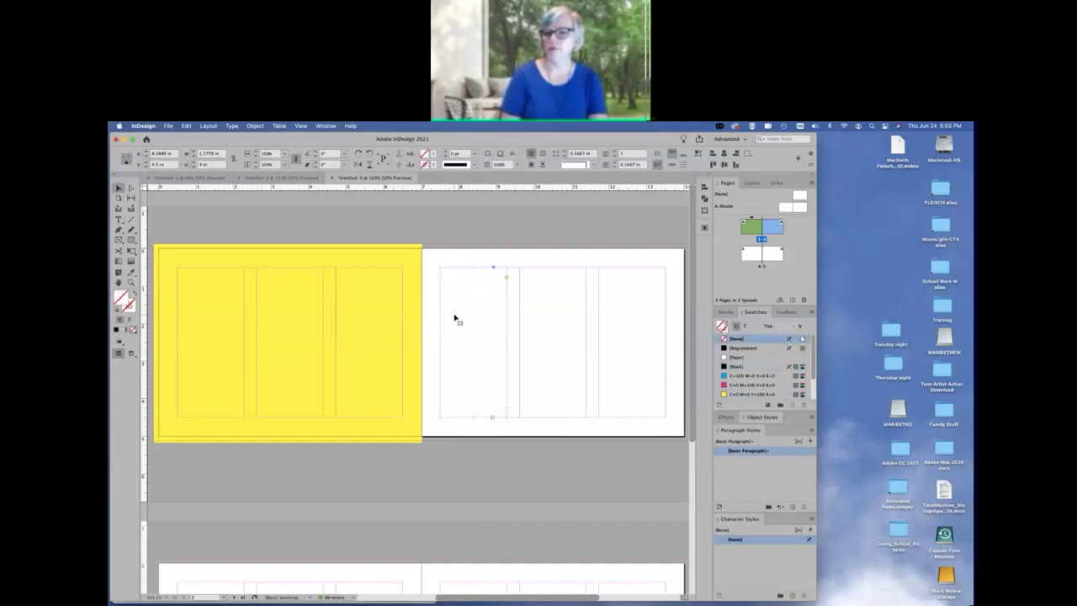
- Thread the first column's text frame into new frames about 1.78 by 4 in filling the second and third columns of page 3
click(508, 412)
drag(521, 272, 588, 419)
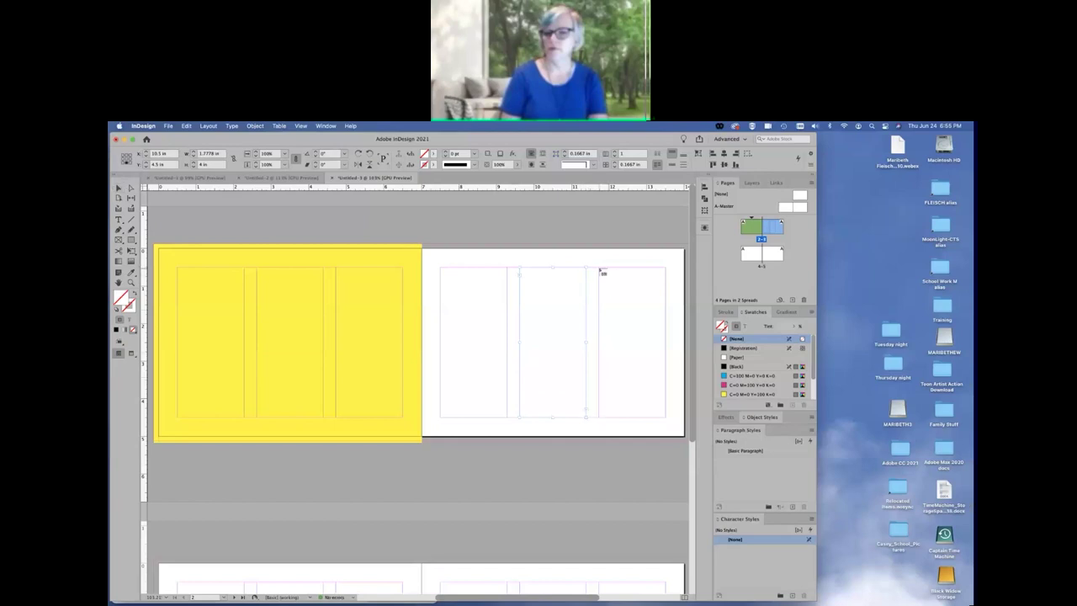
drag(601, 269, 655, 419)
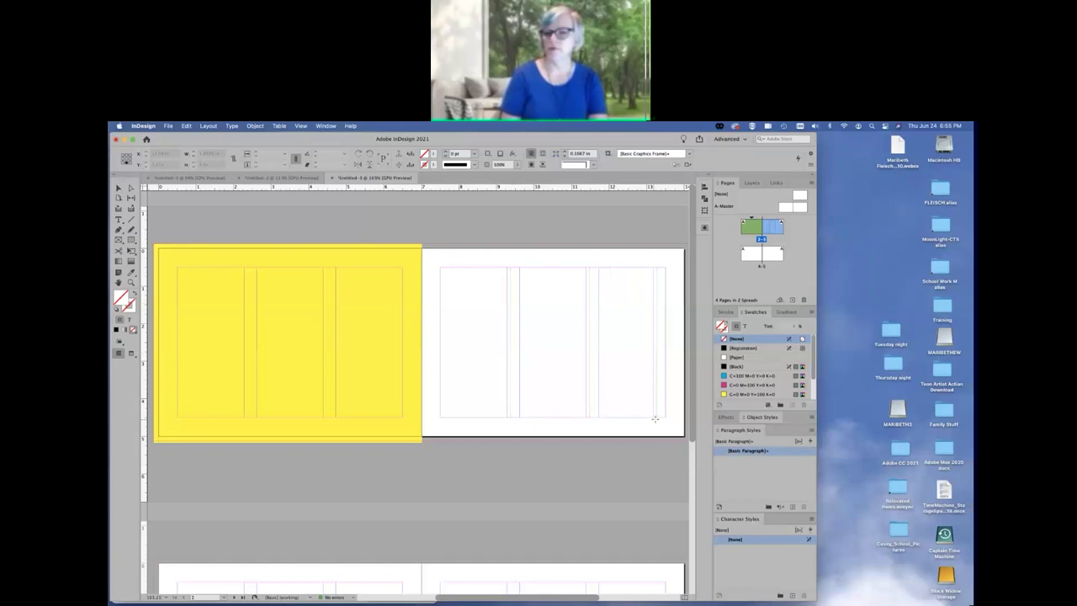
key(v)
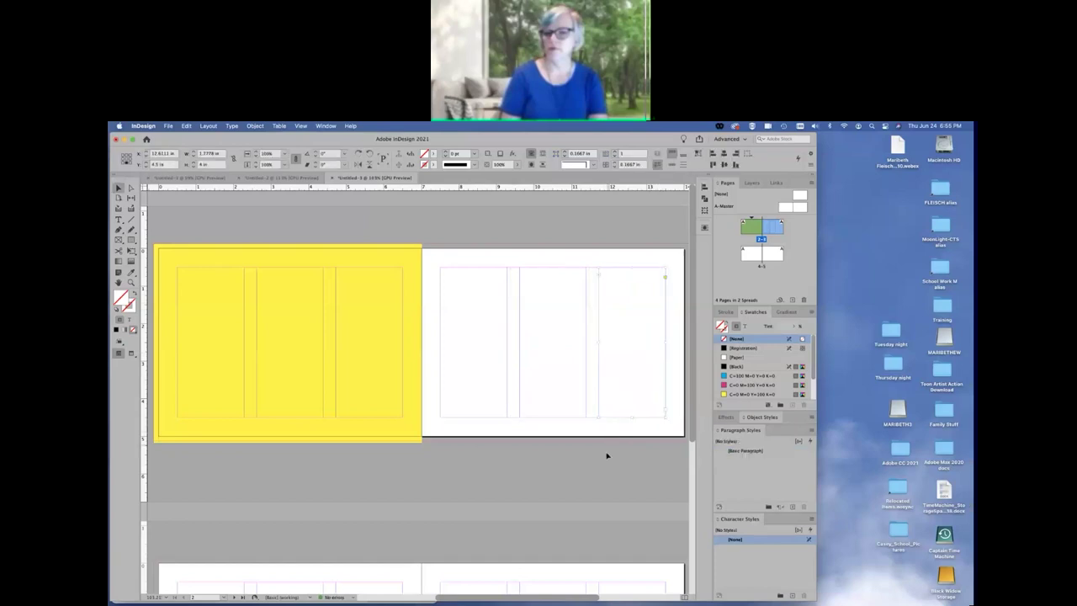
- Fill the threaded text frames on page 3 with placeholder text
click(471, 344)
scroll(472, 344, down, 1)
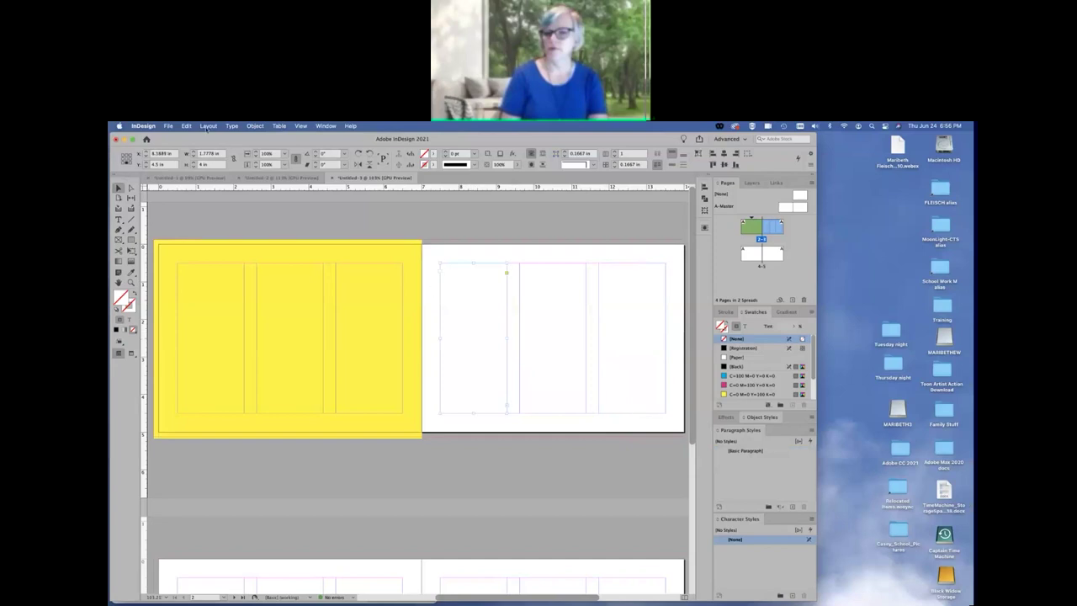
click(232, 126)
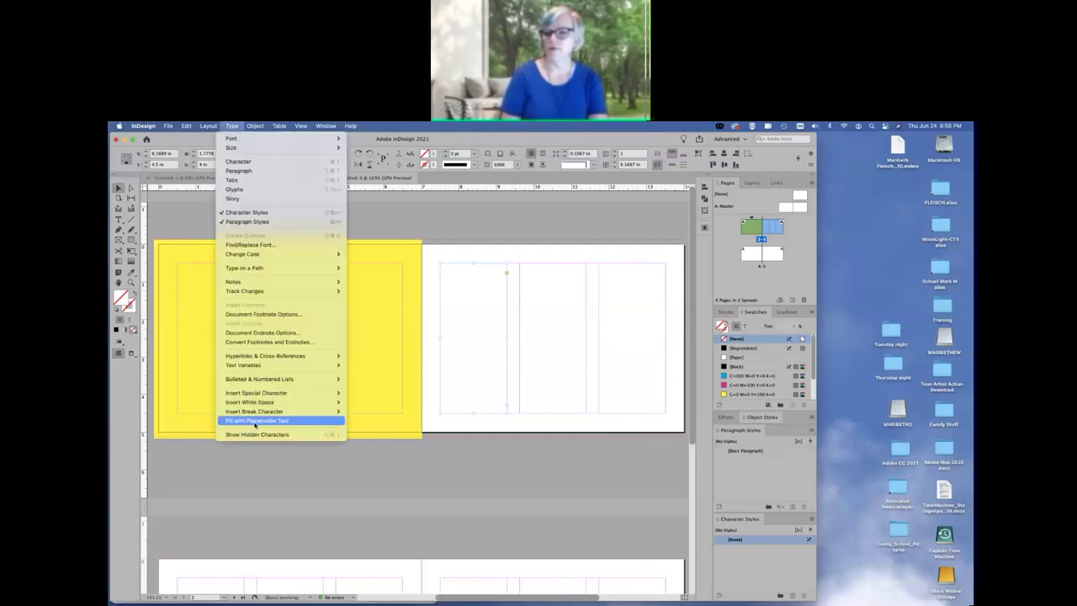
click(340, 421)
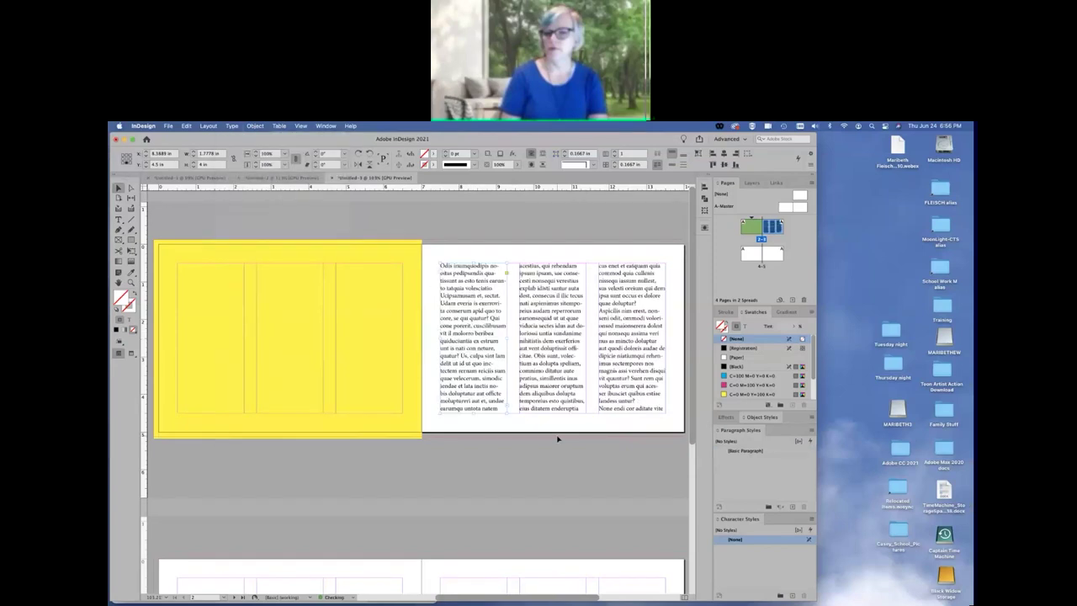
click(378, 327)
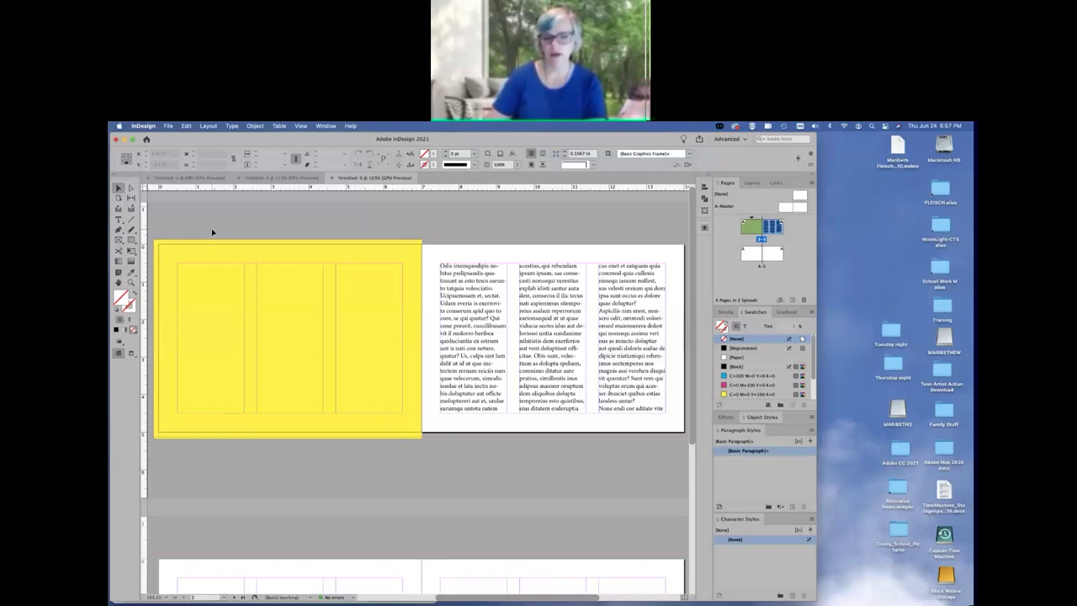
- Change the page height to 7 in in the Document Setup, keeping 4 pages
click(169, 126)
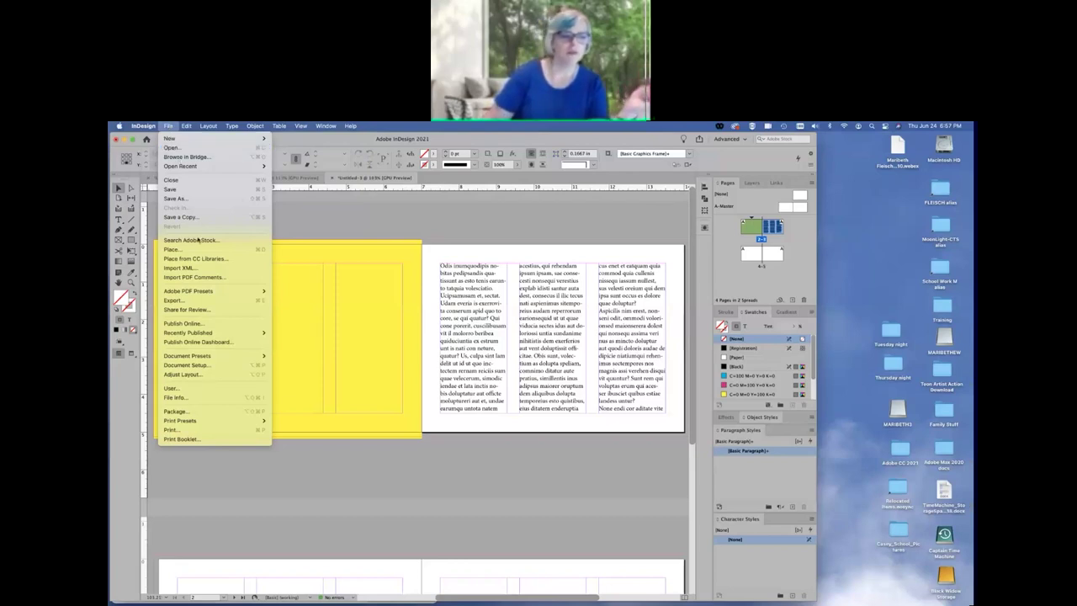
click(214, 366)
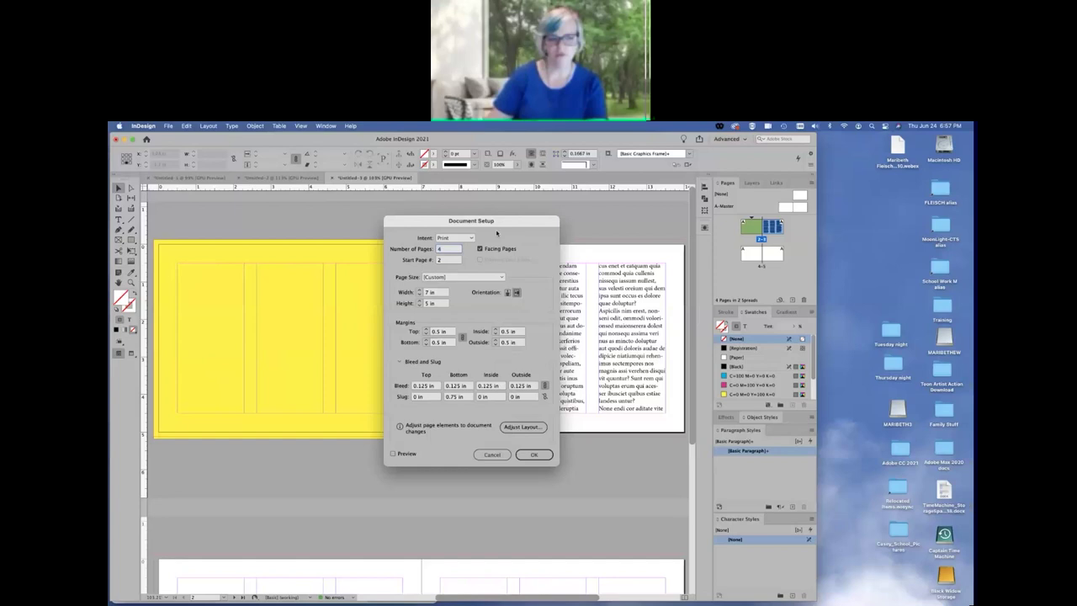
text(4)
drag(439, 305, 423, 305)
text(5)
click(536, 455)
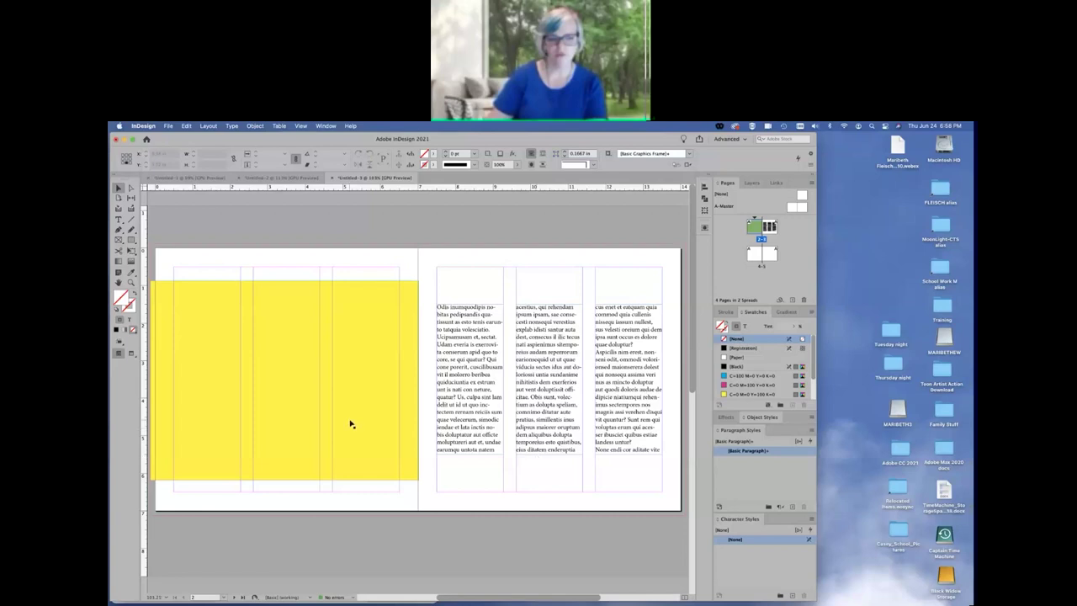
- Resize the yellow rectangle on page 2 to 7.125 by 7.25 in so it reaches the bleed above and below and ends at the spine
scroll(350, 424, left, 2)
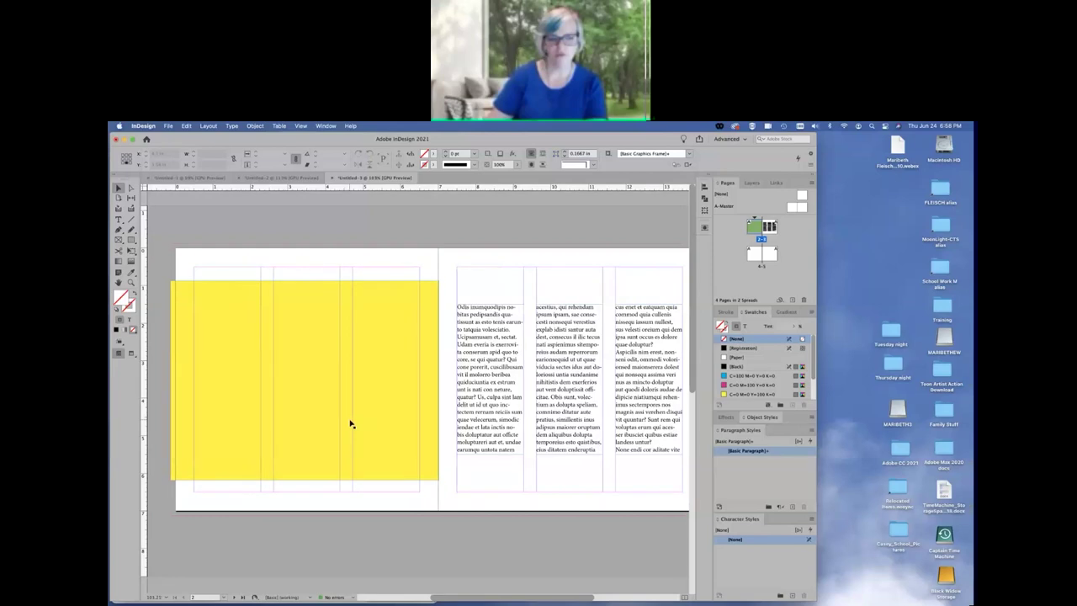
click(209, 316)
drag(305, 281, 305, 243)
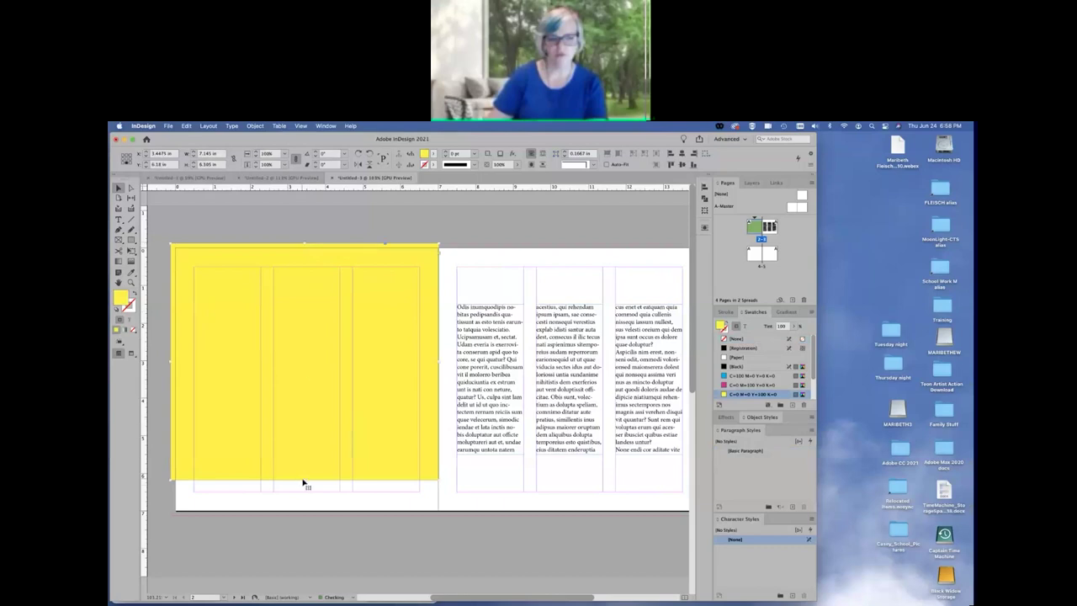
drag(304, 479, 305, 514)
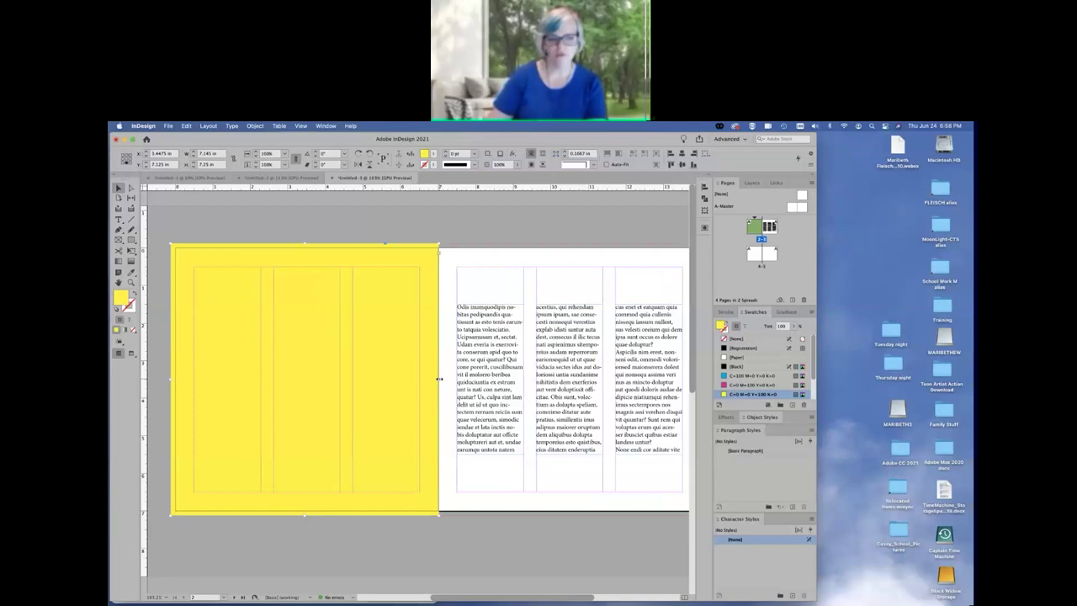
drag(437, 380, 437, 380)
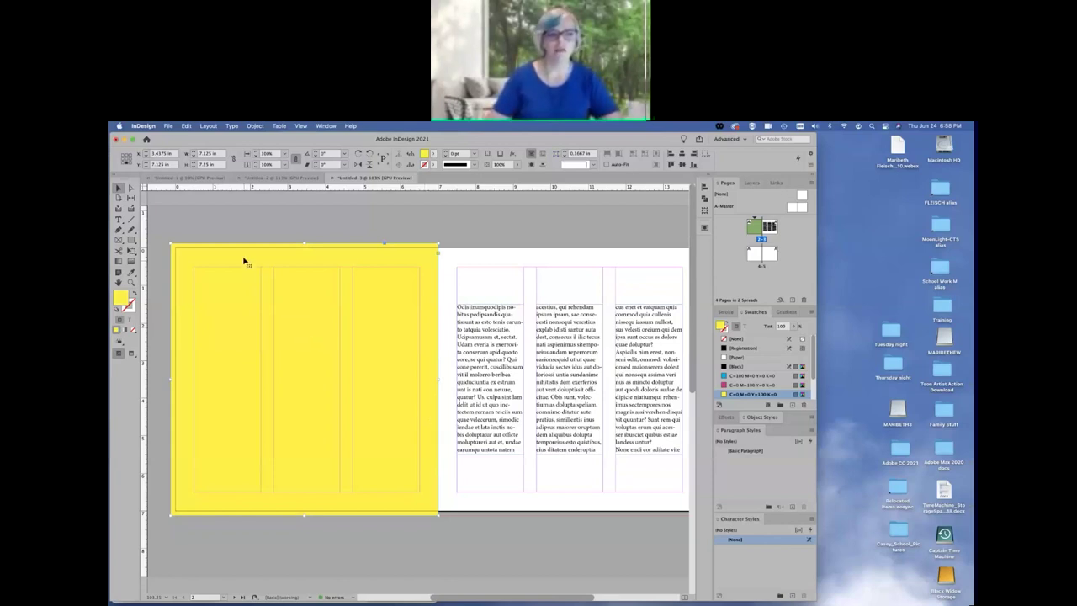
- Unlink the margins of page 2, set its top margin to 0.25 in, and reduce it to 2 columns
click(208, 126)
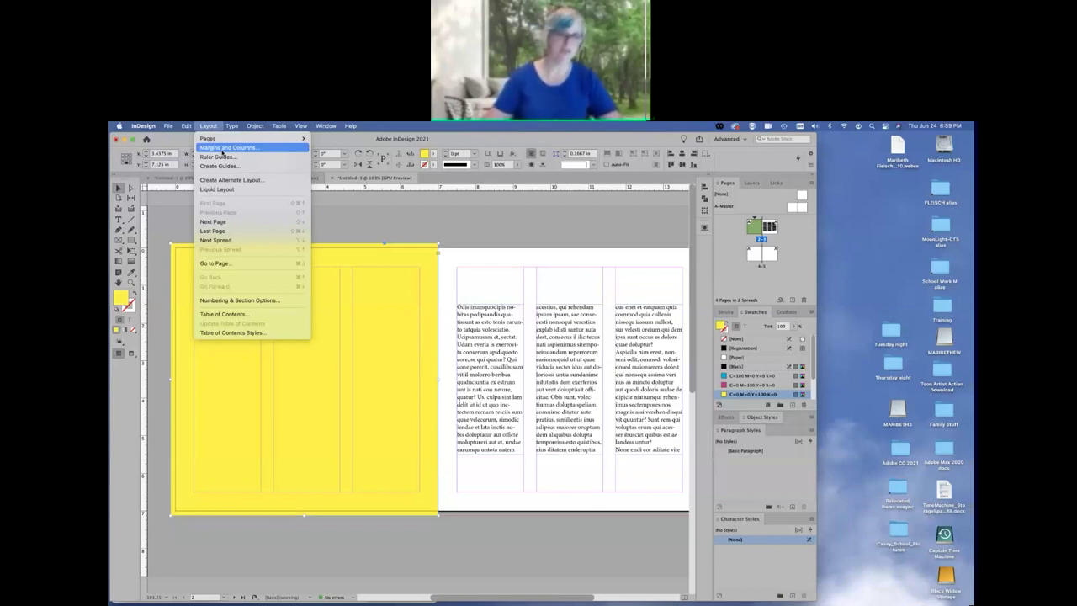
click(223, 148)
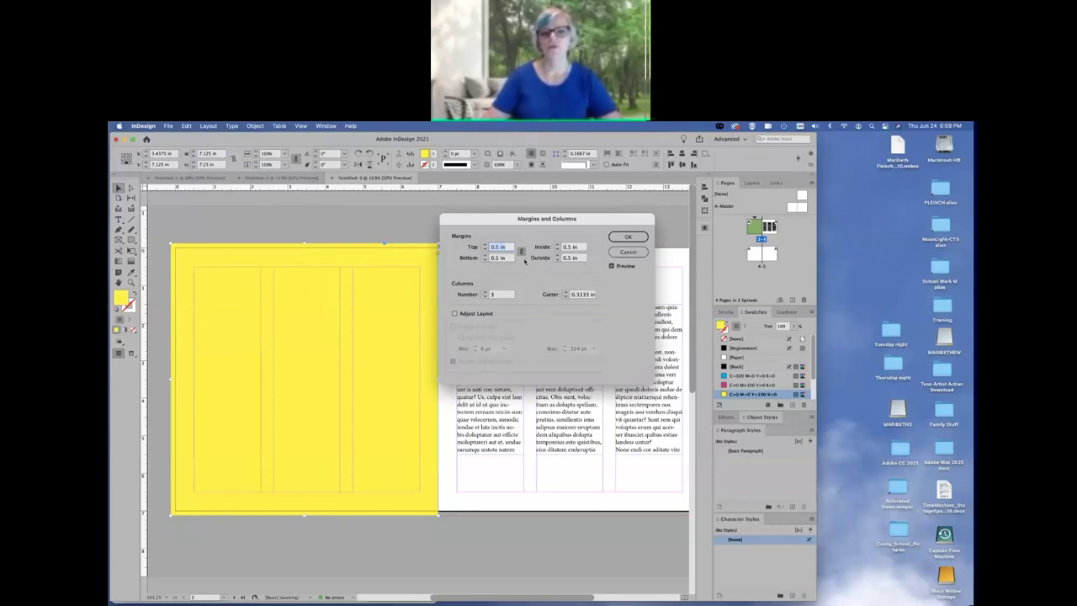
click(522, 252)
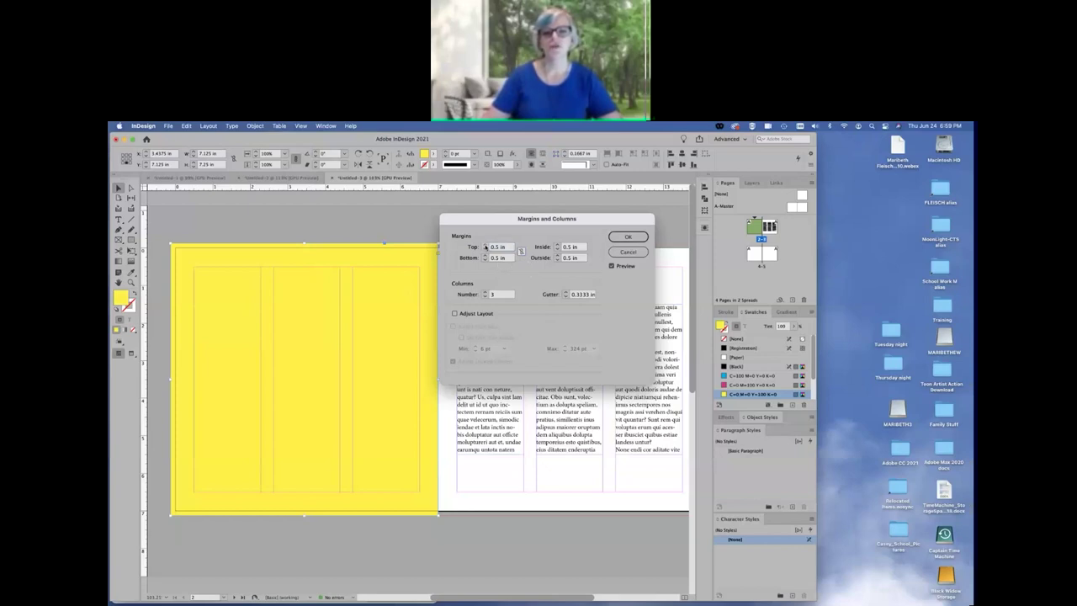
click(485, 250)
click(484, 250)
click(485, 250)
click(485, 250)
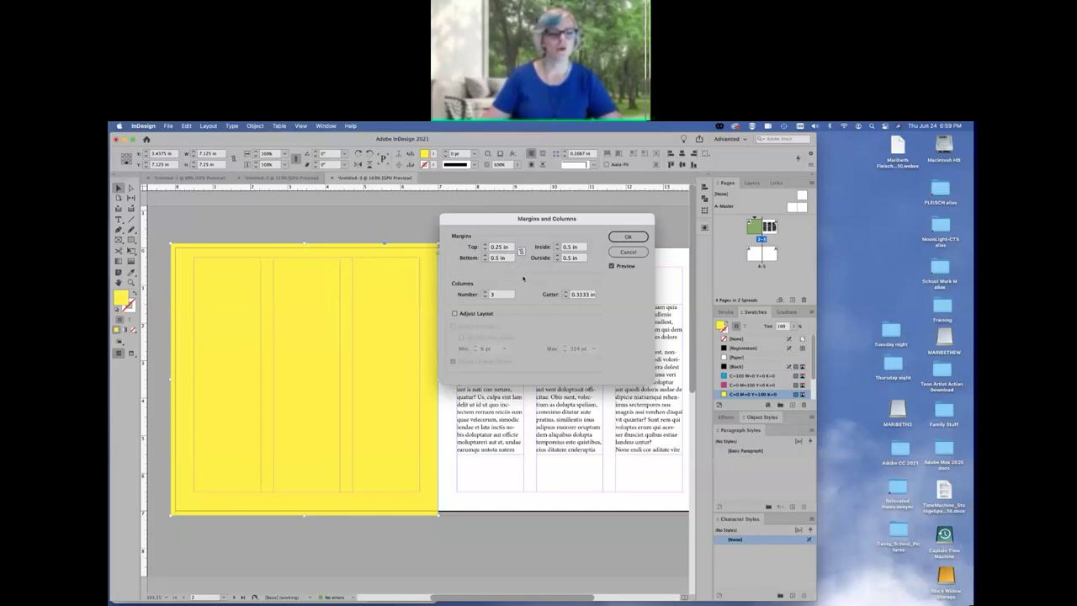
click(485, 297)
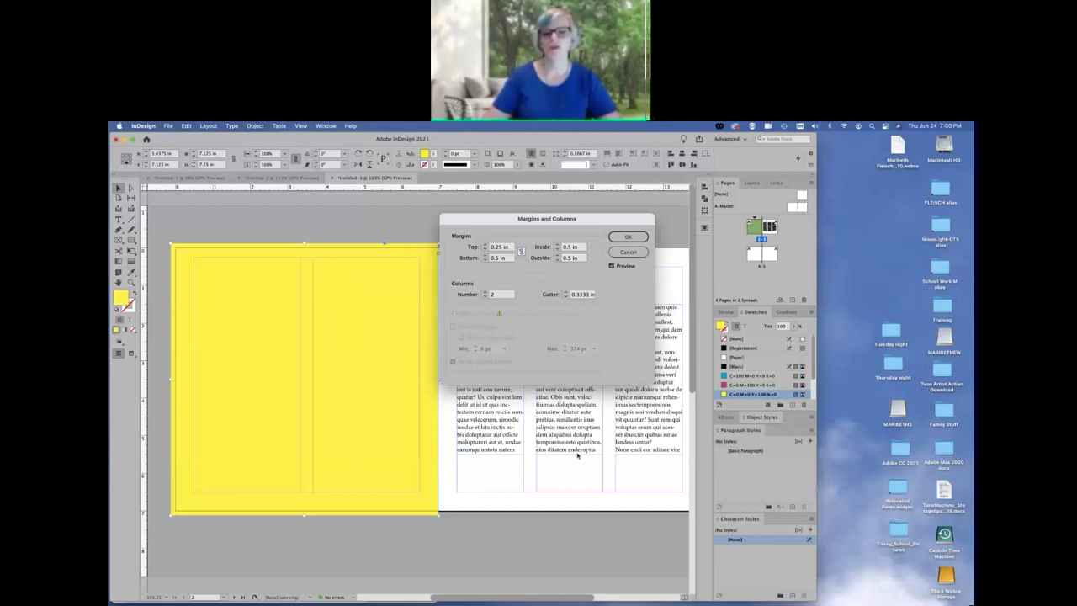
click(620, 239)
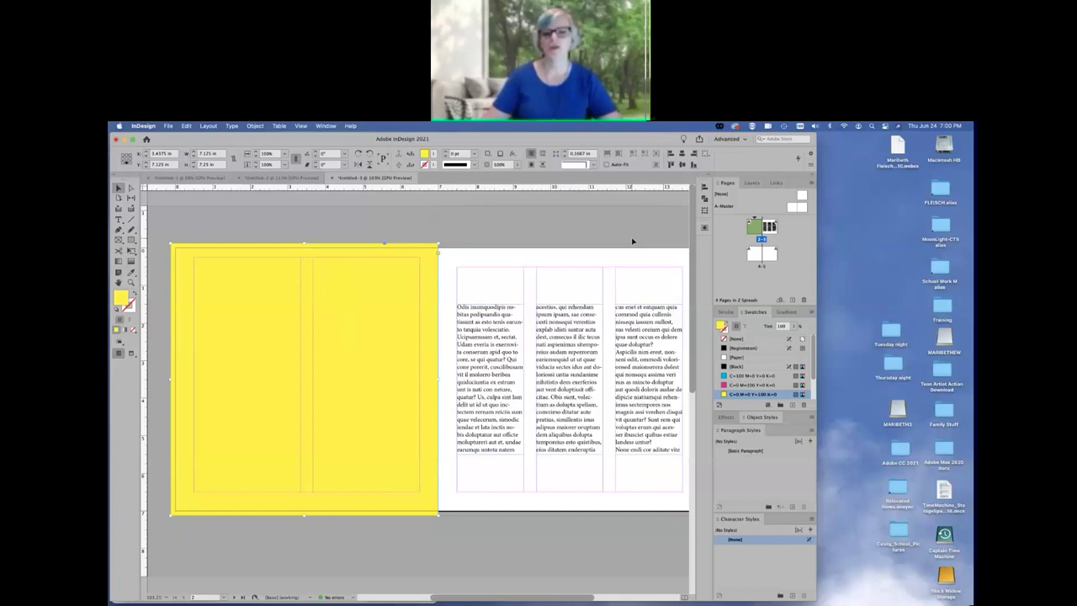
- Compare the margin values in Document Setup with the Margins and Columns settings of page 2
click(258, 221)
click(168, 126)
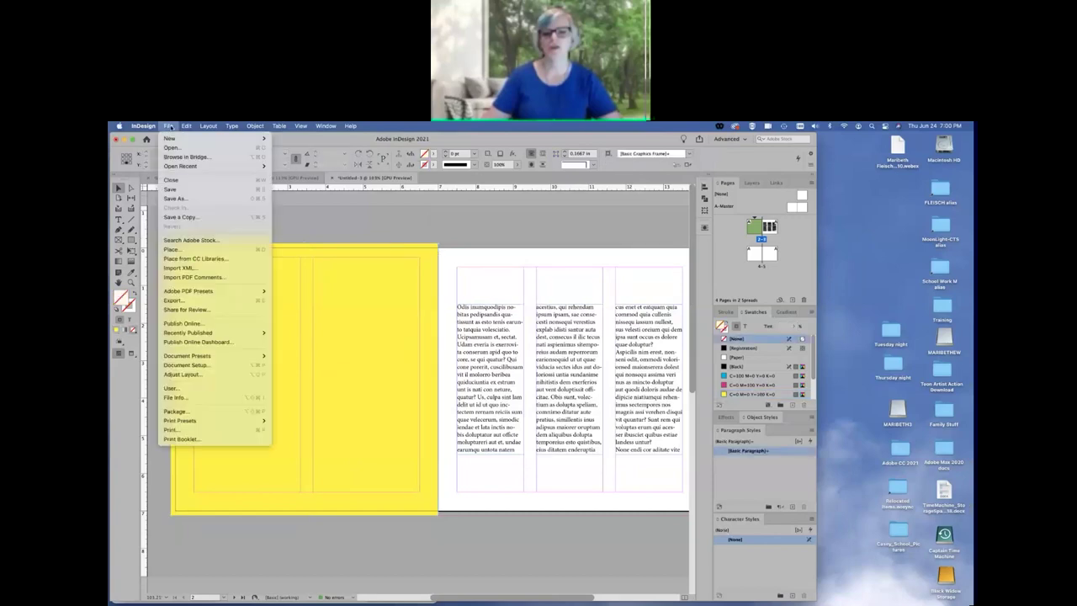
click(199, 365)
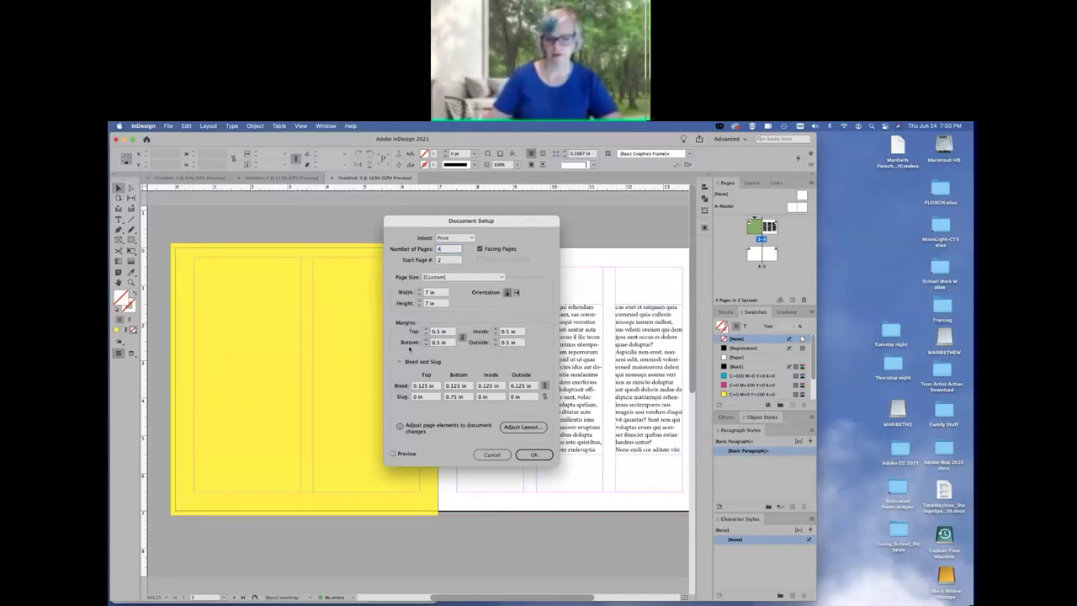
click(492, 454)
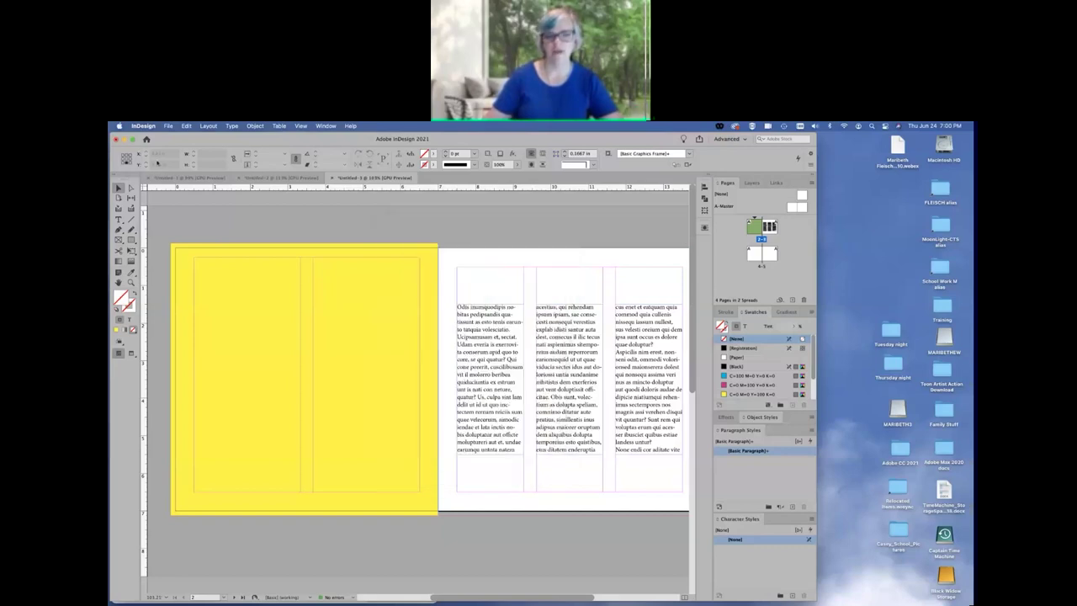
click(208, 127)
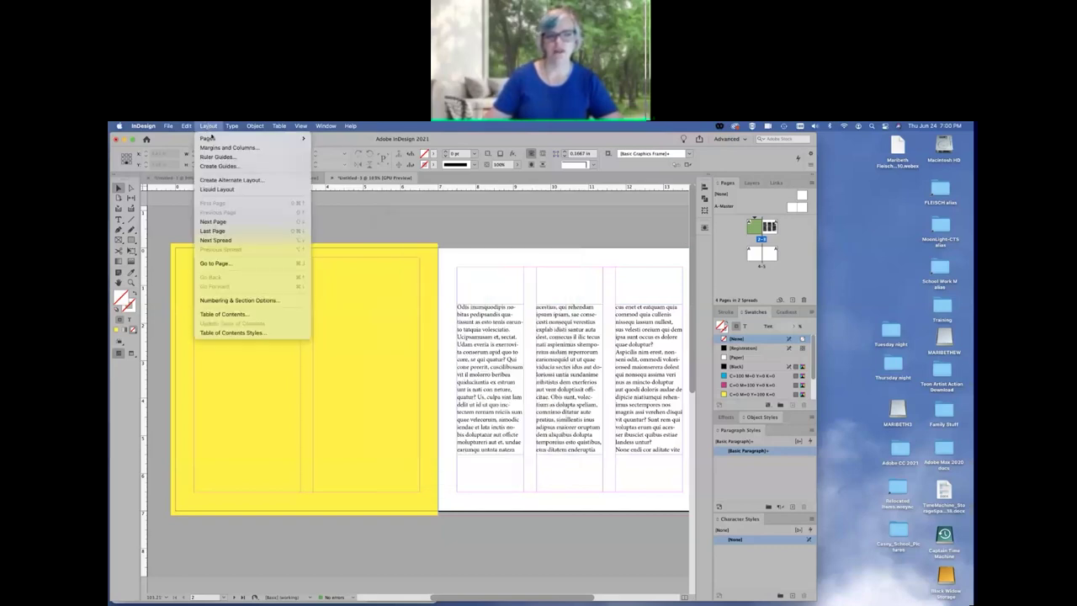
click(226, 147)
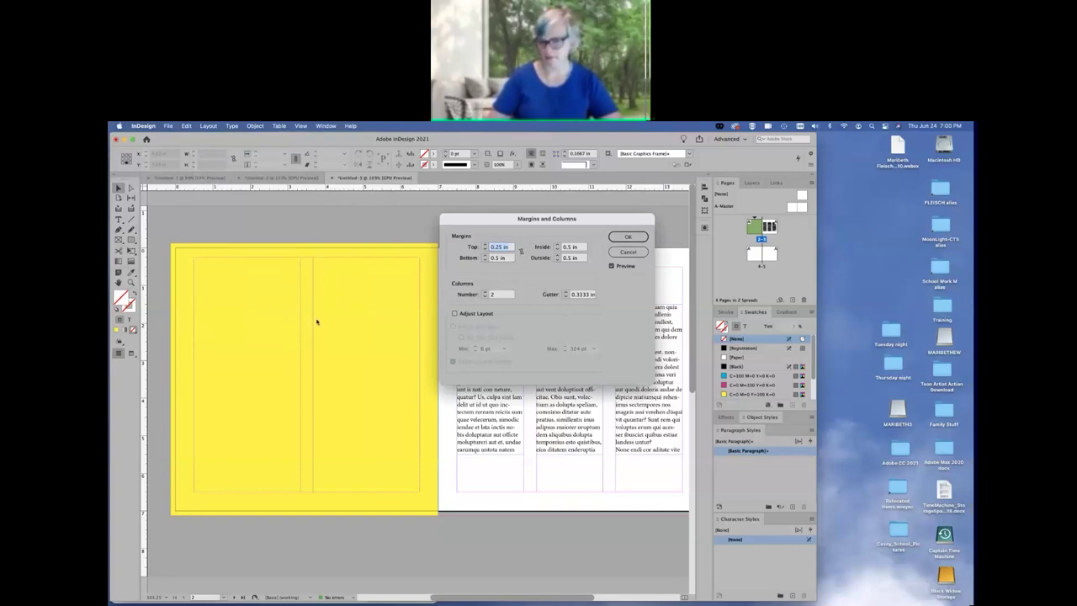
click(640, 237)
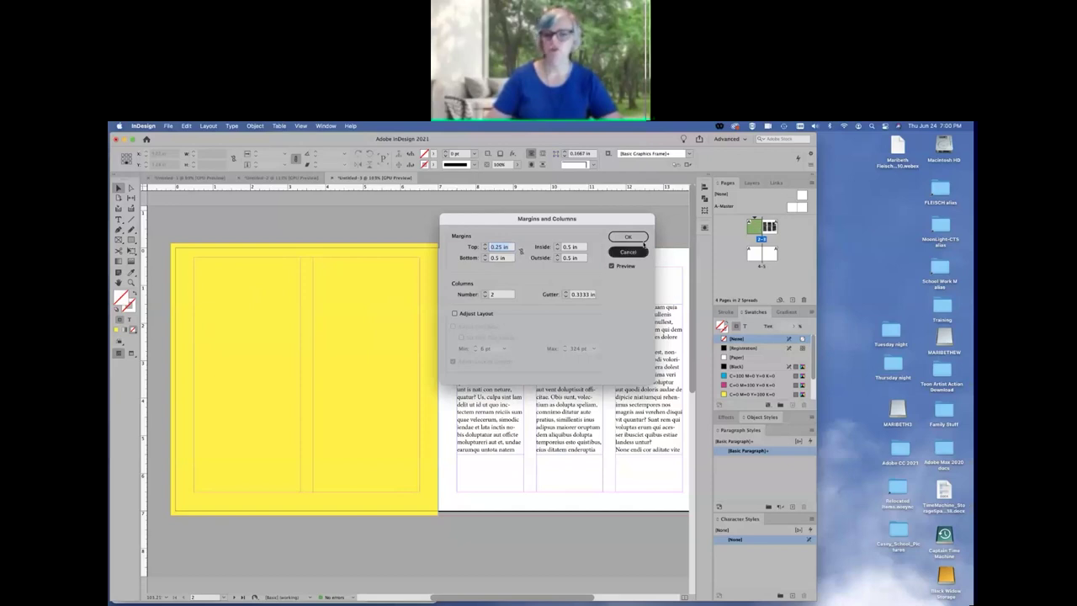
click(641, 237)
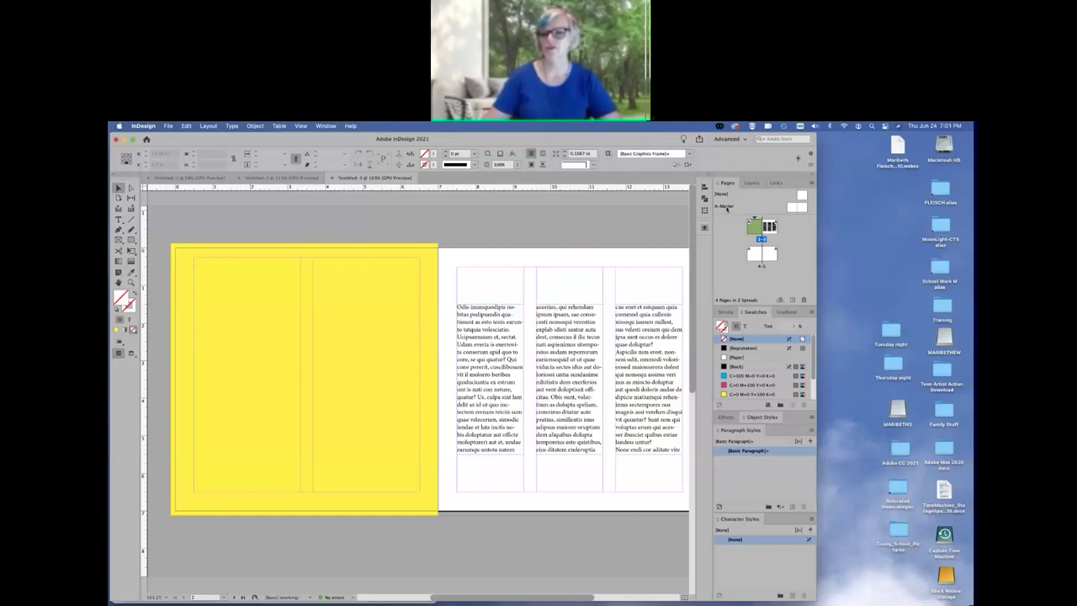
- Set the top margin of both A-Master pages to 0.25 in and reduce them to 2 columns
double_click(727, 209)
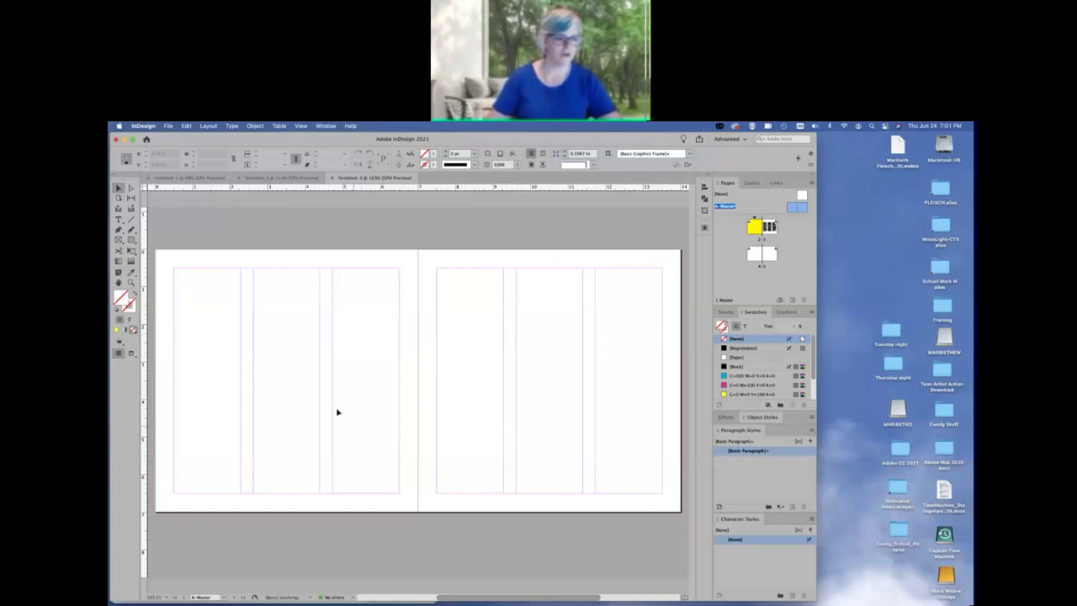
click(209, 126)
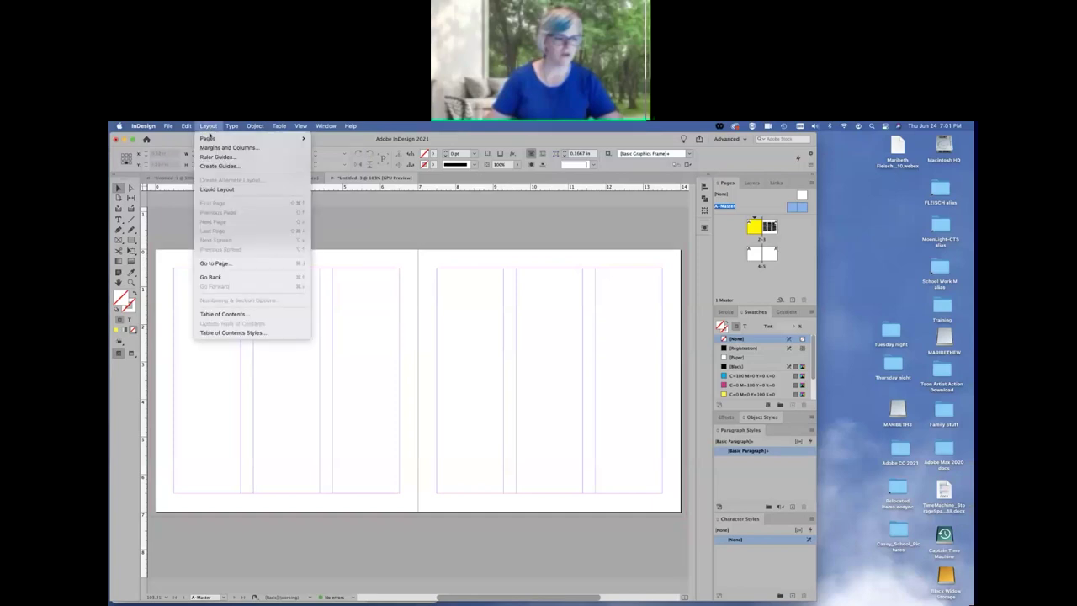
click(228, 147)
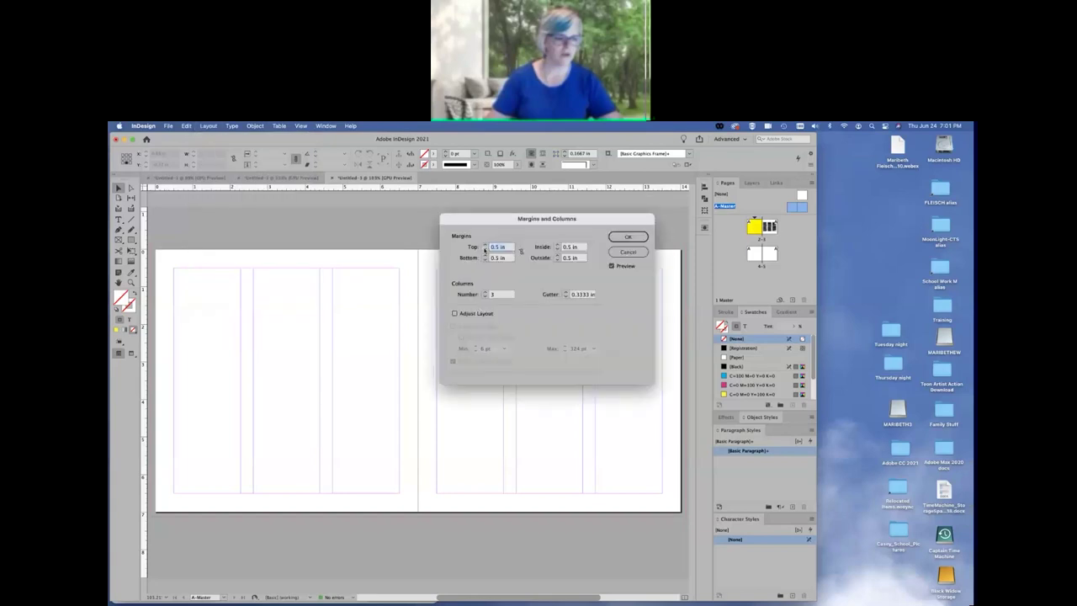
click(485, 251)
click(485, 251)
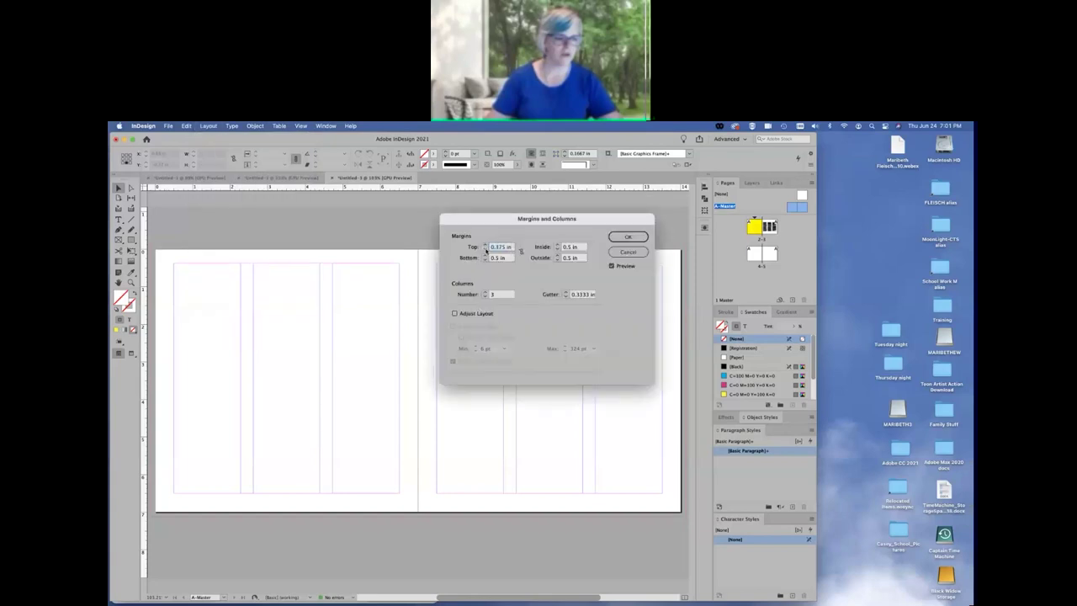
click(485, 251)
click(485, 250)
click(485, 251)
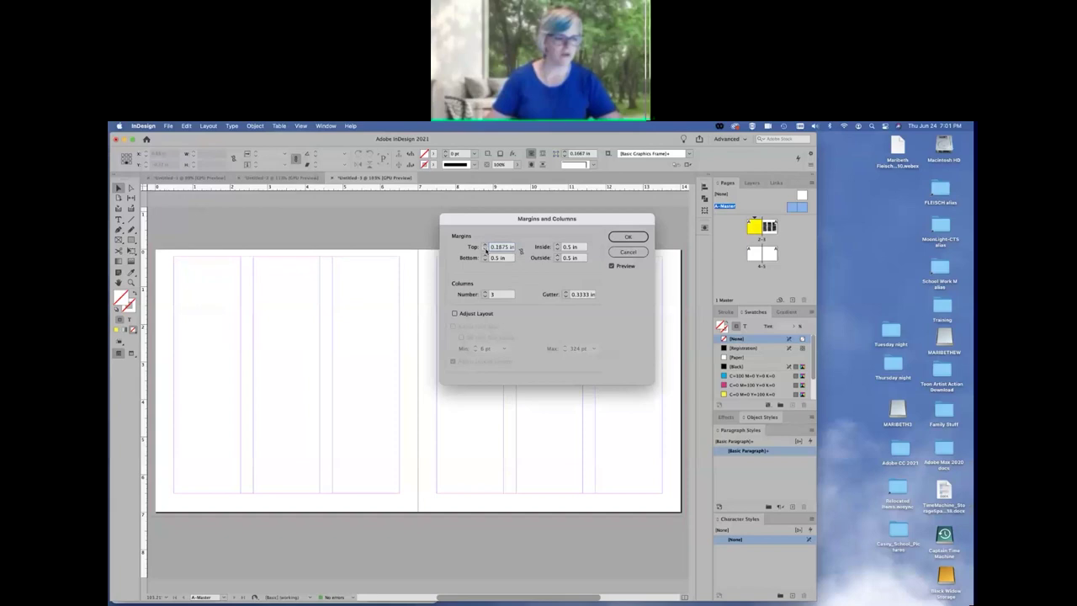
click(485, 244)
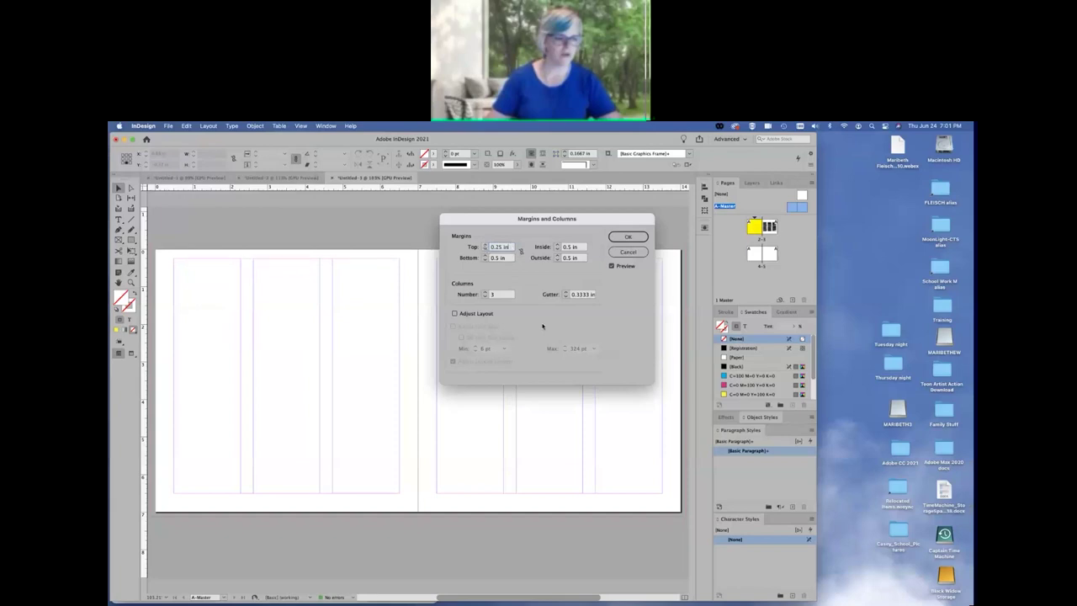
click(485, 296)
click(628, 237)
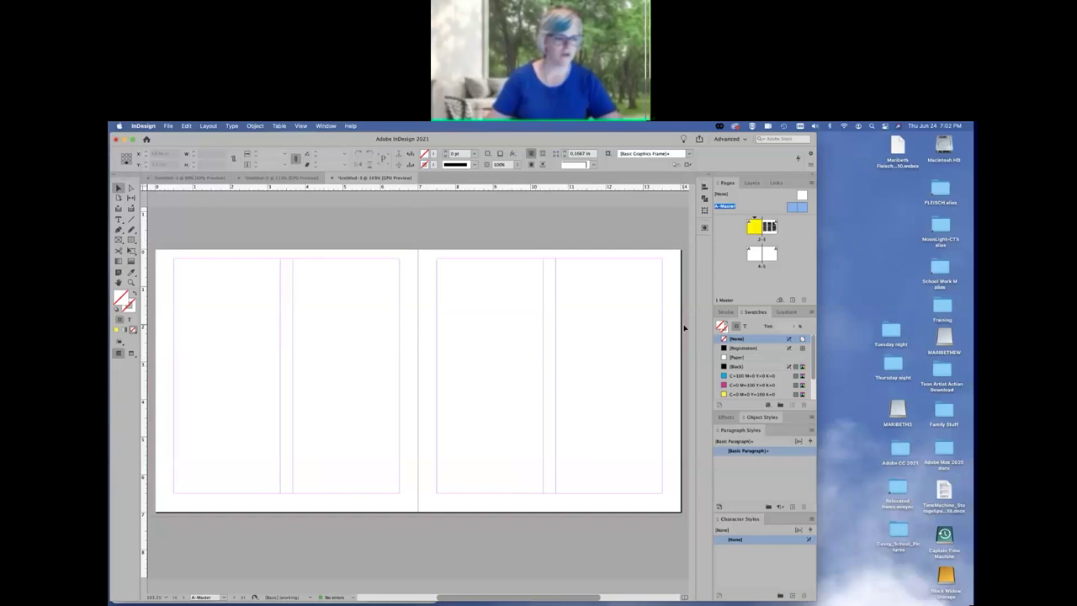
- Return to the page 2–3 spread and delete the third text frame on page 3
double_click(762, 240)
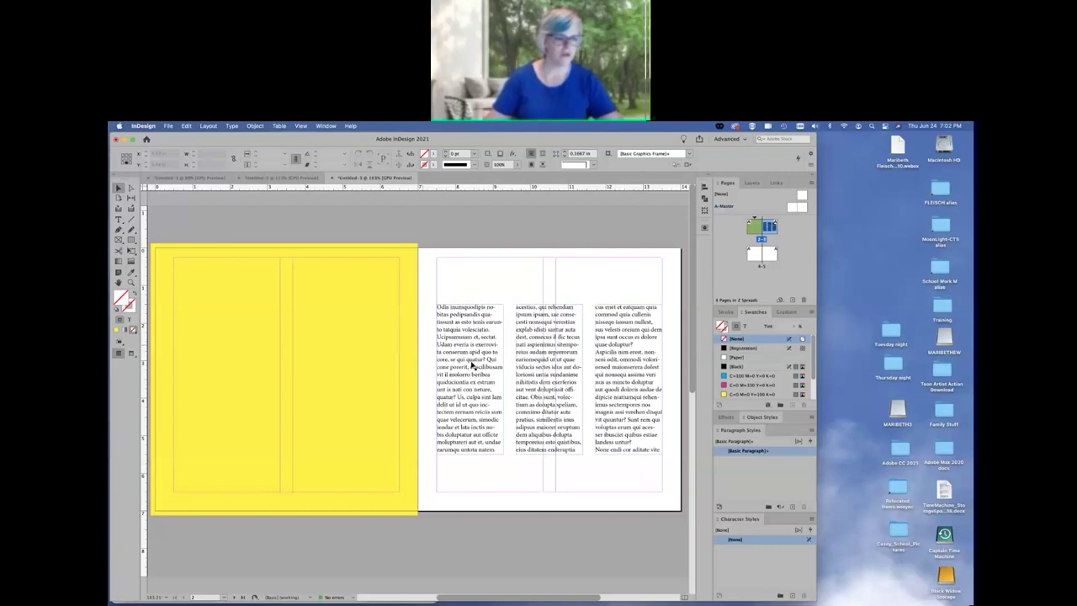
click(638, 371)
key(BackSpace)
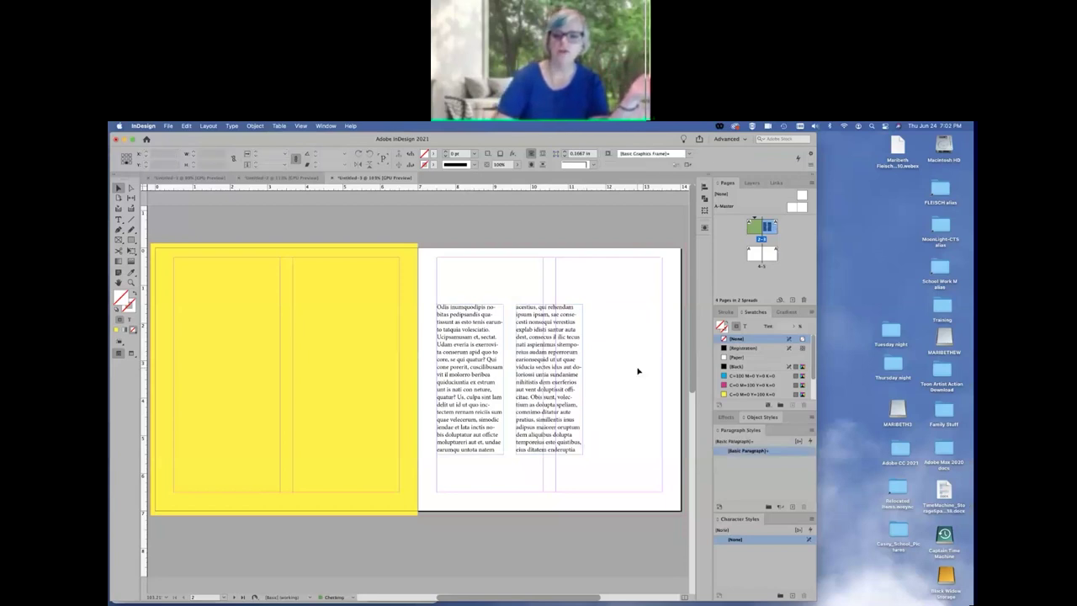
- Resize the two remaining text frames on page 3 to about 2.83 by 6.25 in so each fills one column between the margins
drag(567, 334, 608, 287)
drag(623, 408, 664, 491)
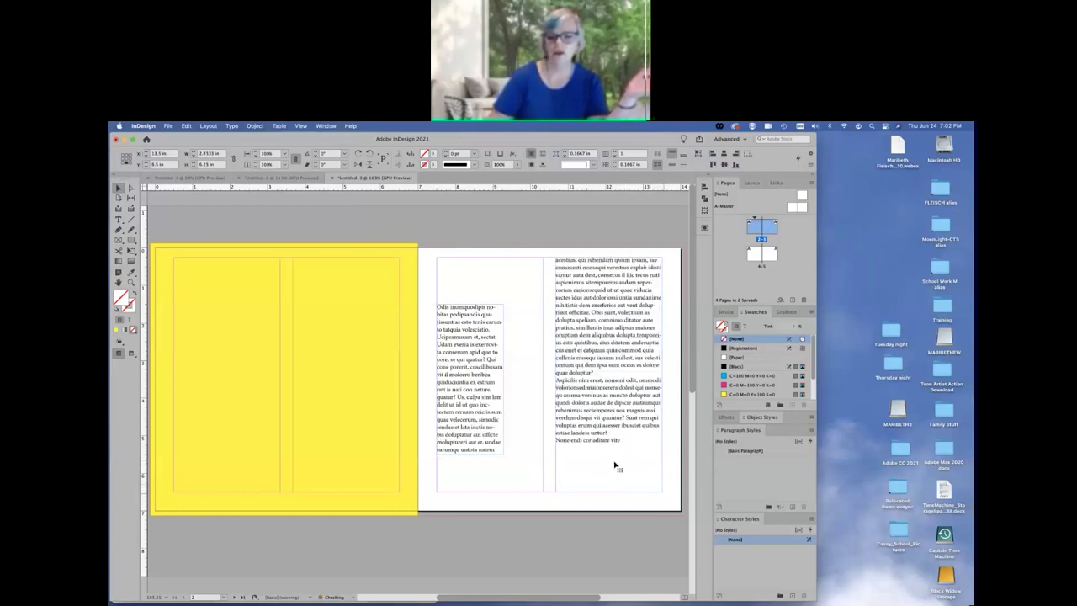
drag(478, 380, 478, 335)
drag(503, 406, 549, 491)
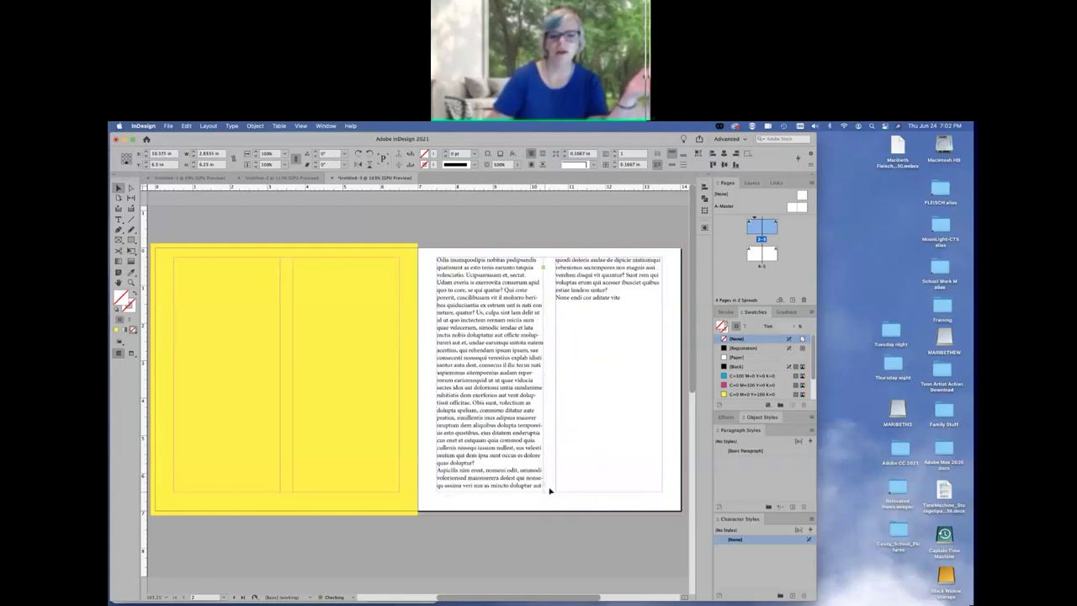
click(552, 411)
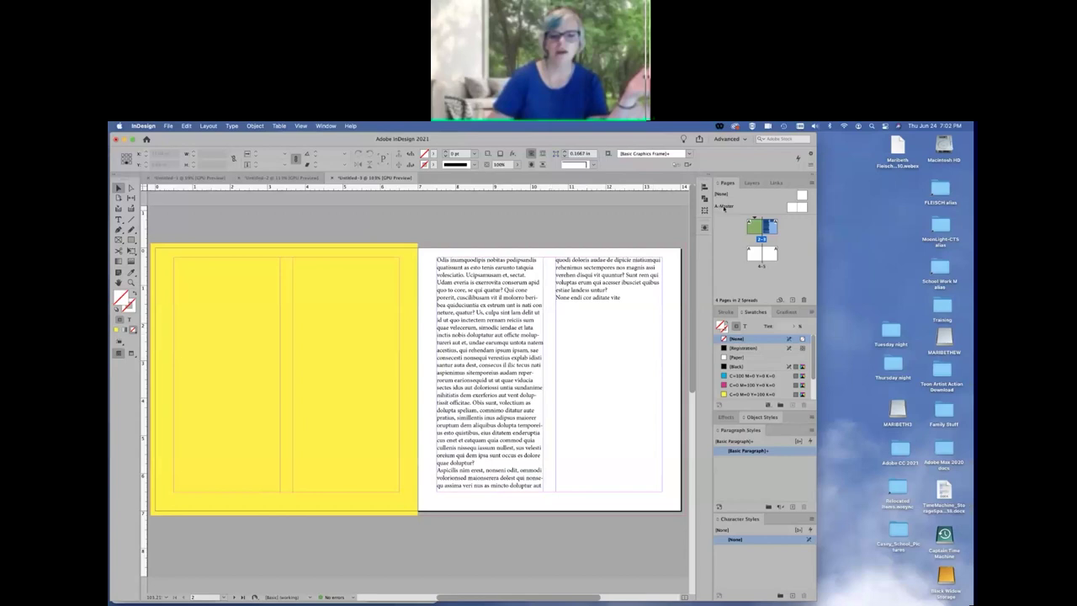
- Add a text frame about 5.97 by 0.69 in on the pasteboard below page 2, reading "Print 3000 copies and saddle stitch bind"
key(super+2)
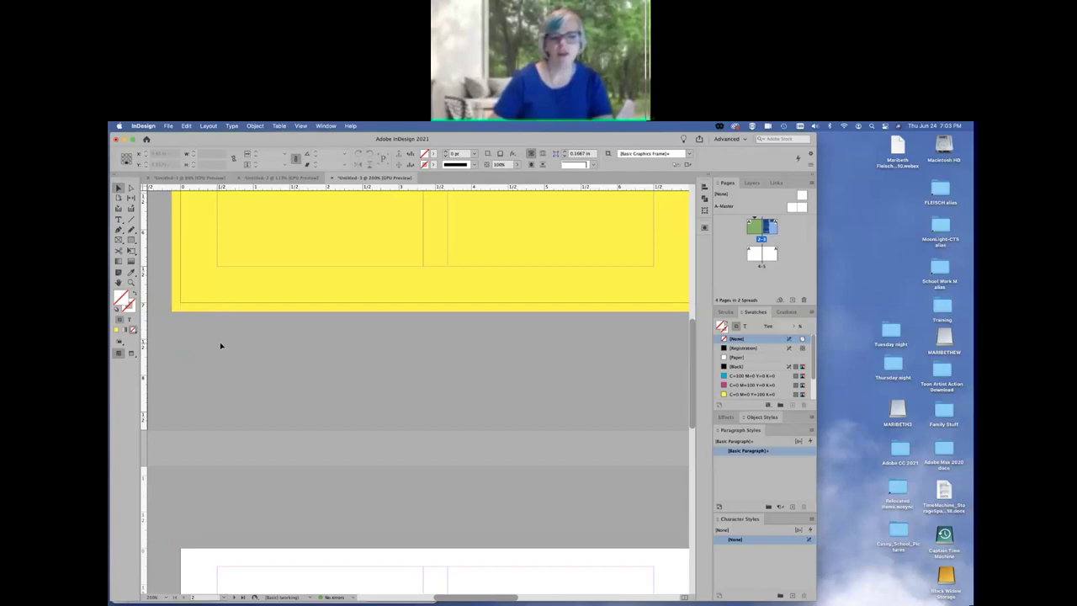
click(119, 220)
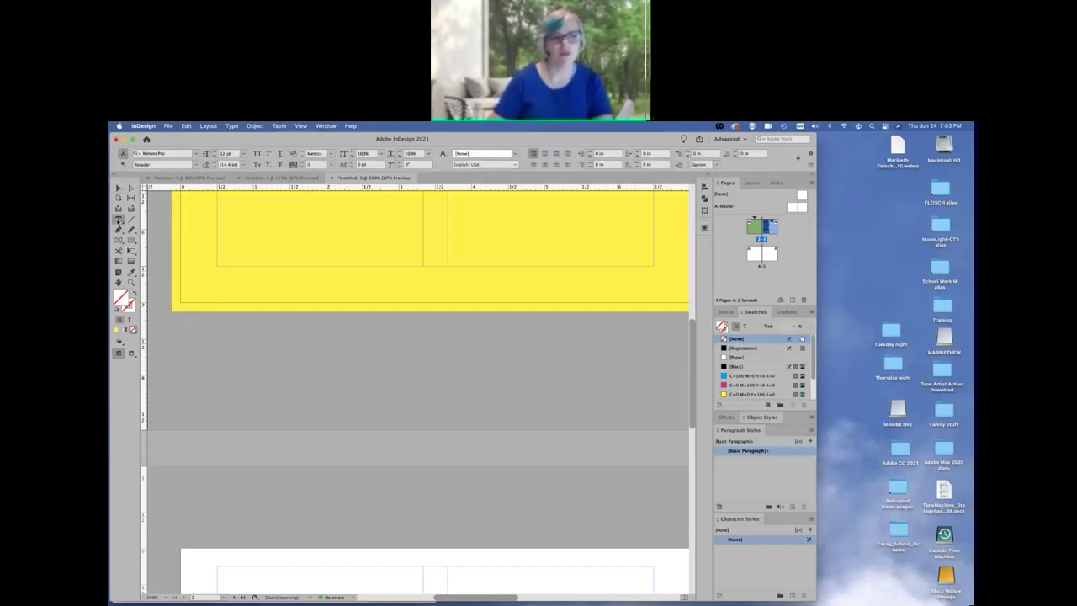
drag(189, 327, 627, 373)
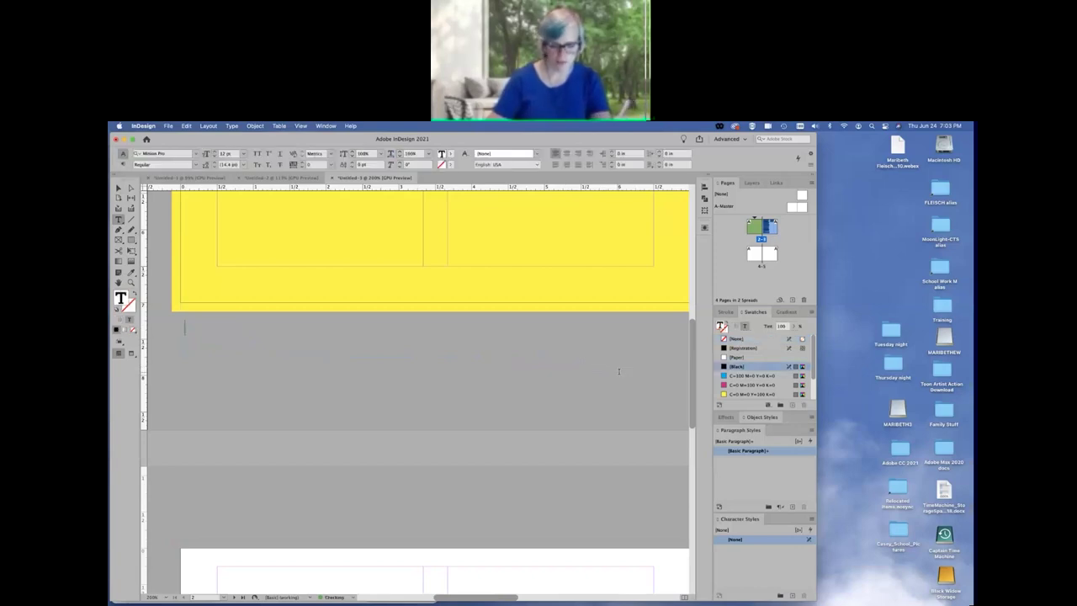
text(Print)
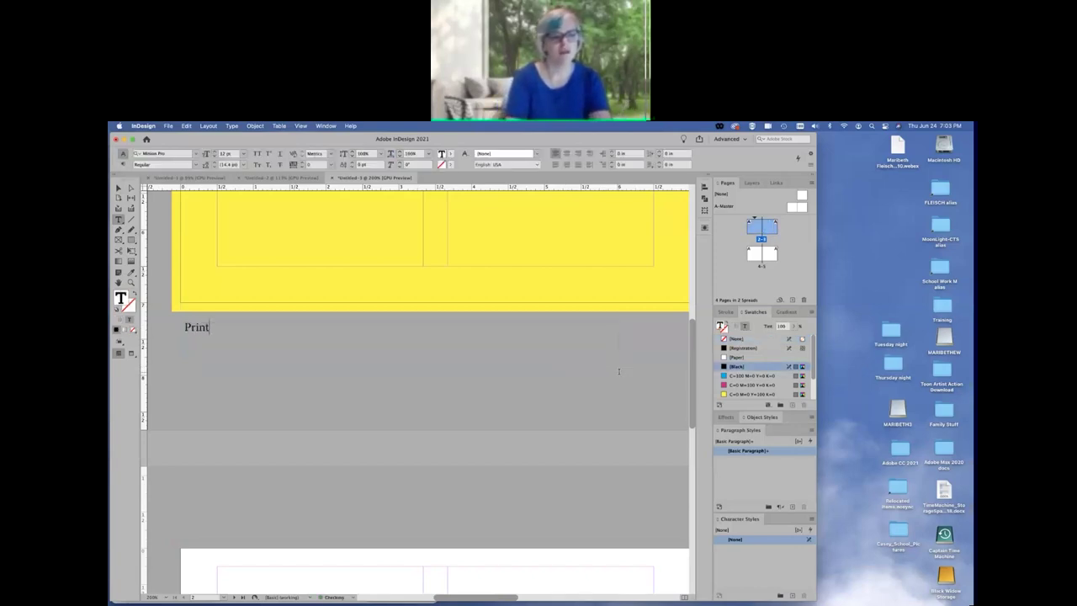
text( 3000)
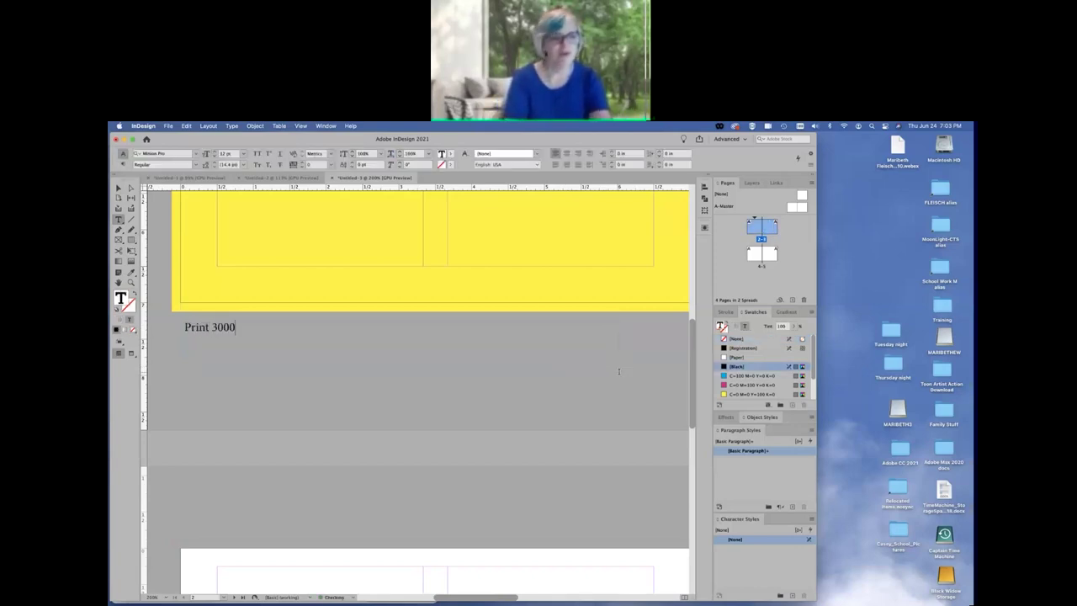
text( copies)
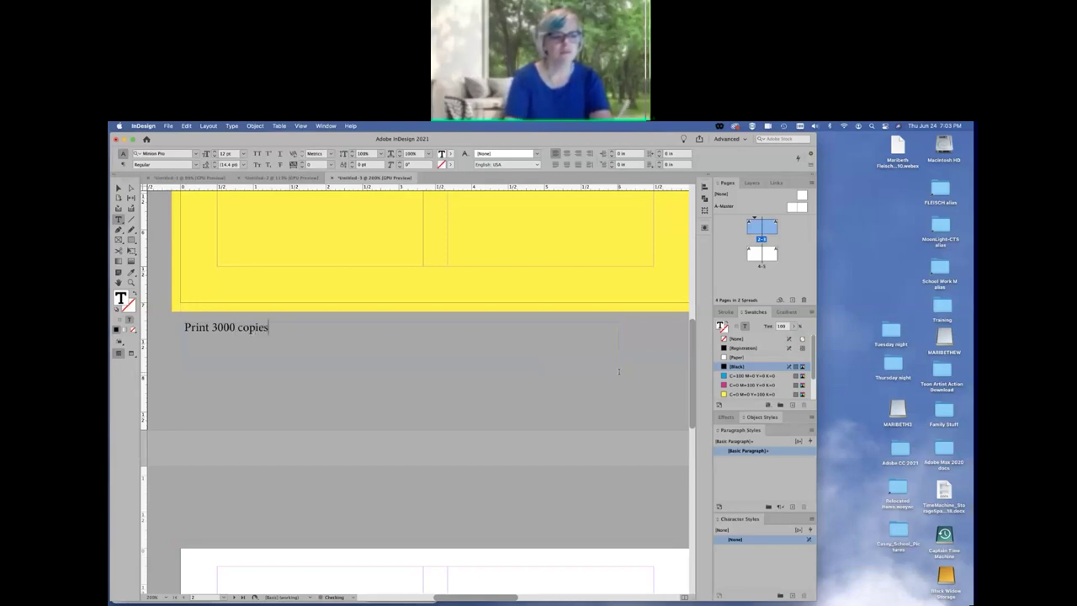
text( and saddle)
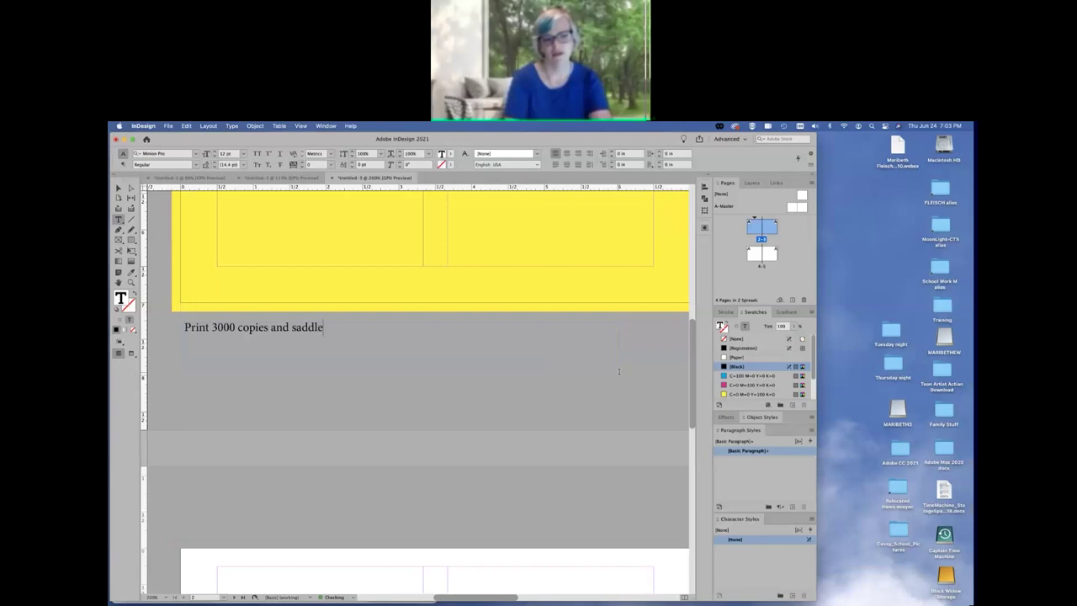
text( stitch bind)
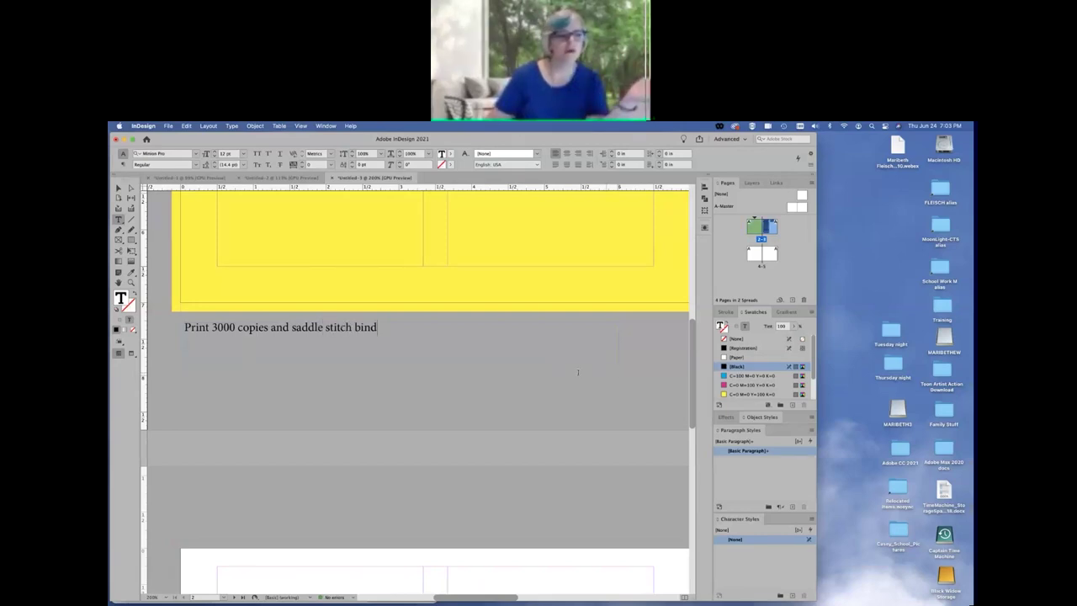
click(118, 188)
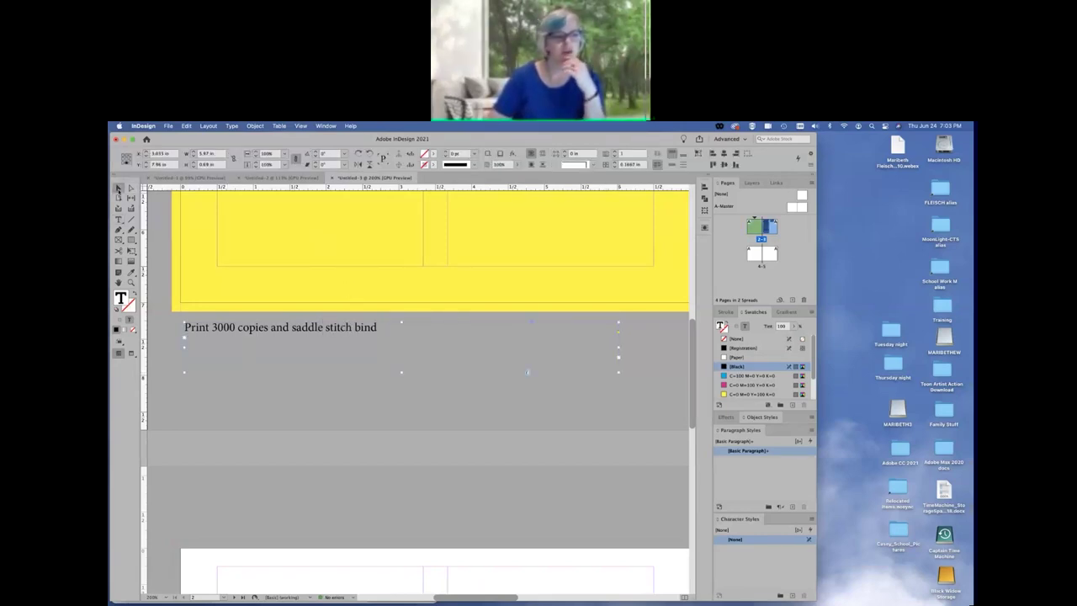
click(437, 397)
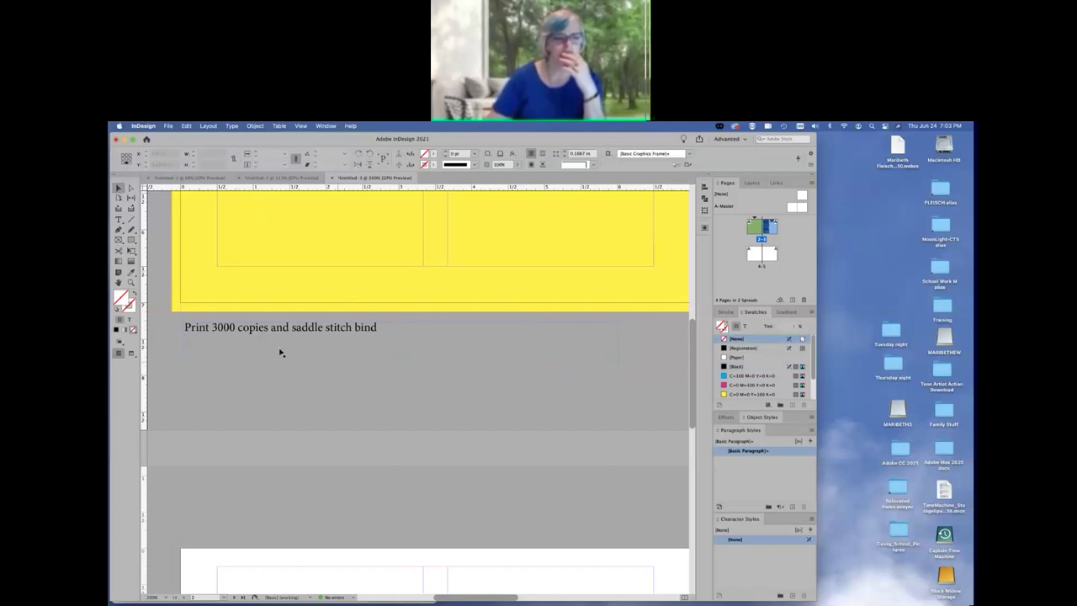